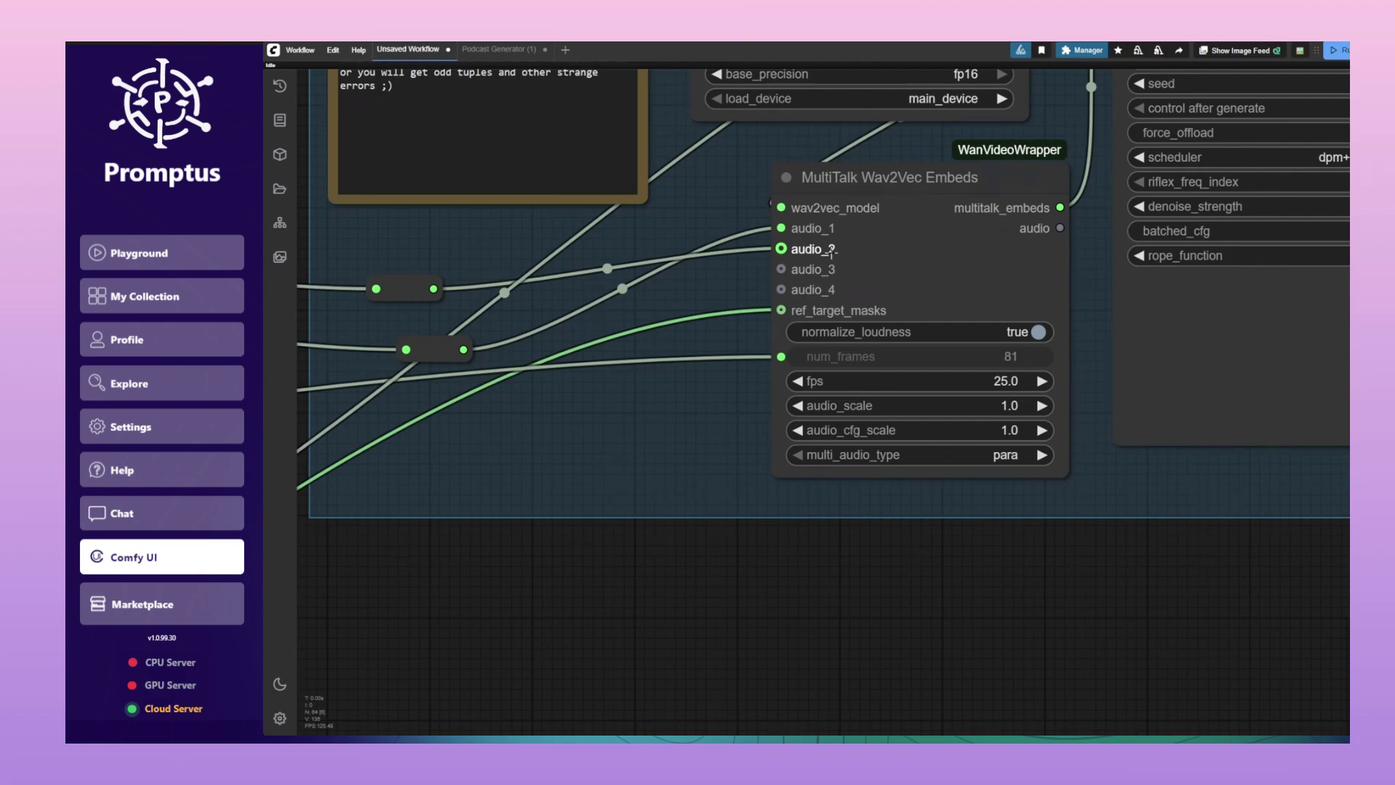
Switch to the Podcast Generator (1) workflow and look over its node groups, from voice-over generation through to the video output
click(499, 49)
scroll(1182, 271, up, 5)
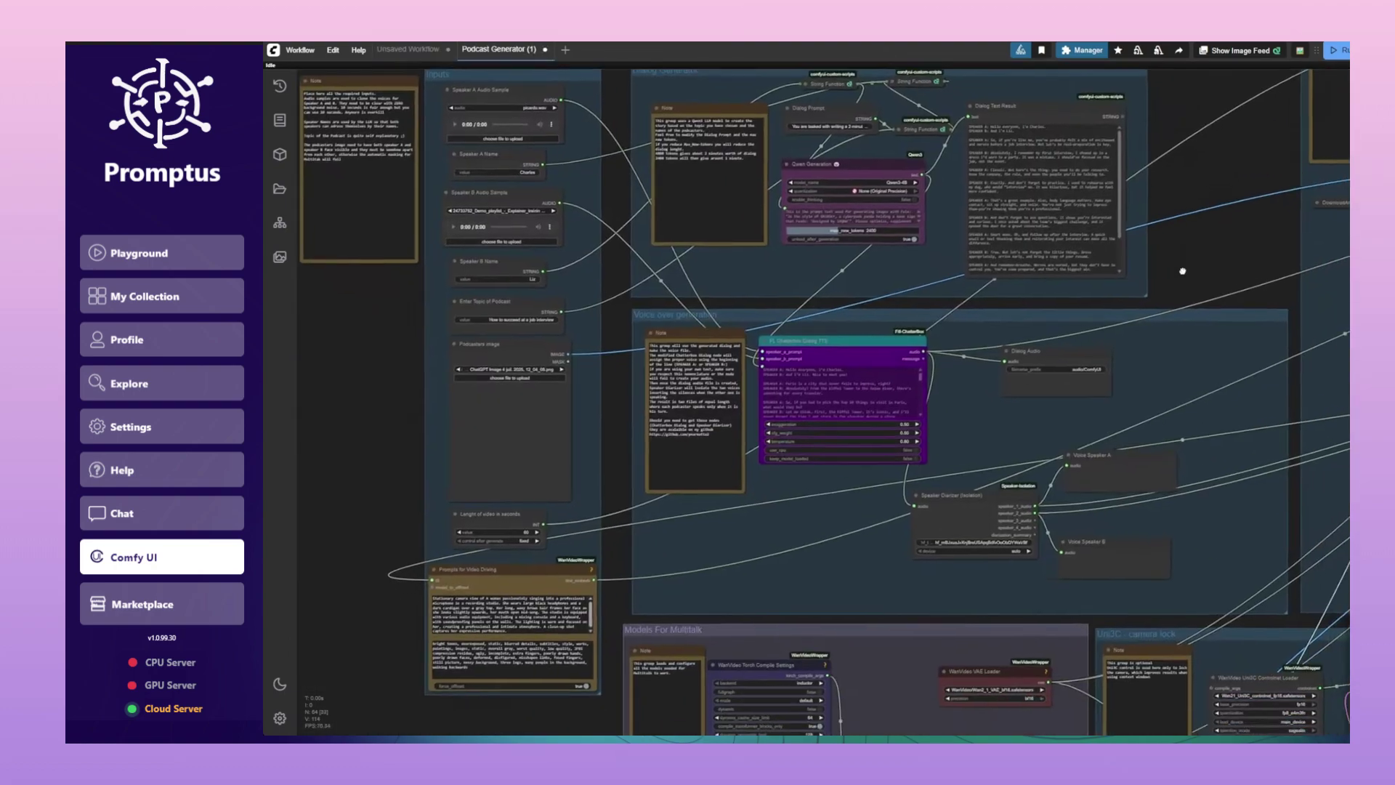
drag(1182, 271, 1070, 304)
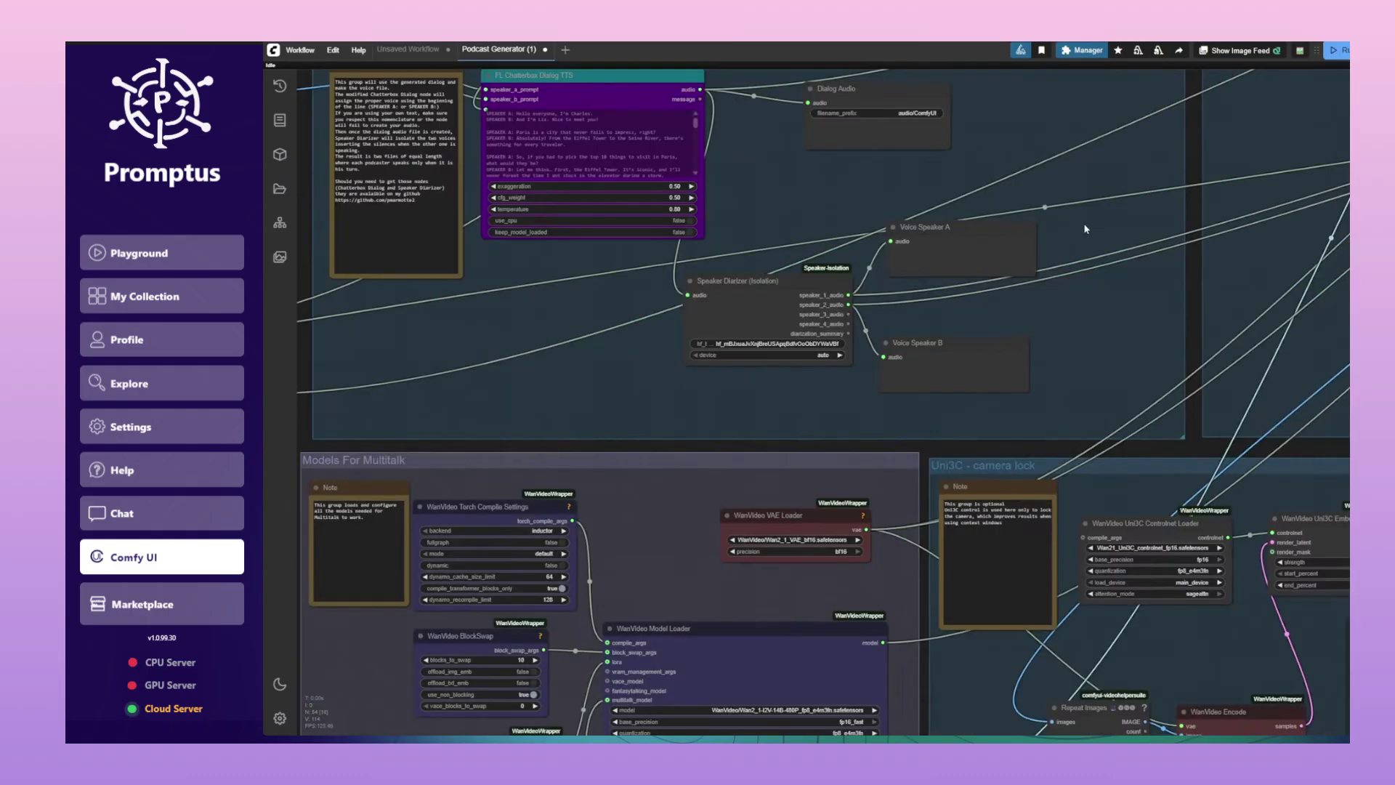
drag(1084, 229, 583, 231)
scroll(747, 239, down, 4)
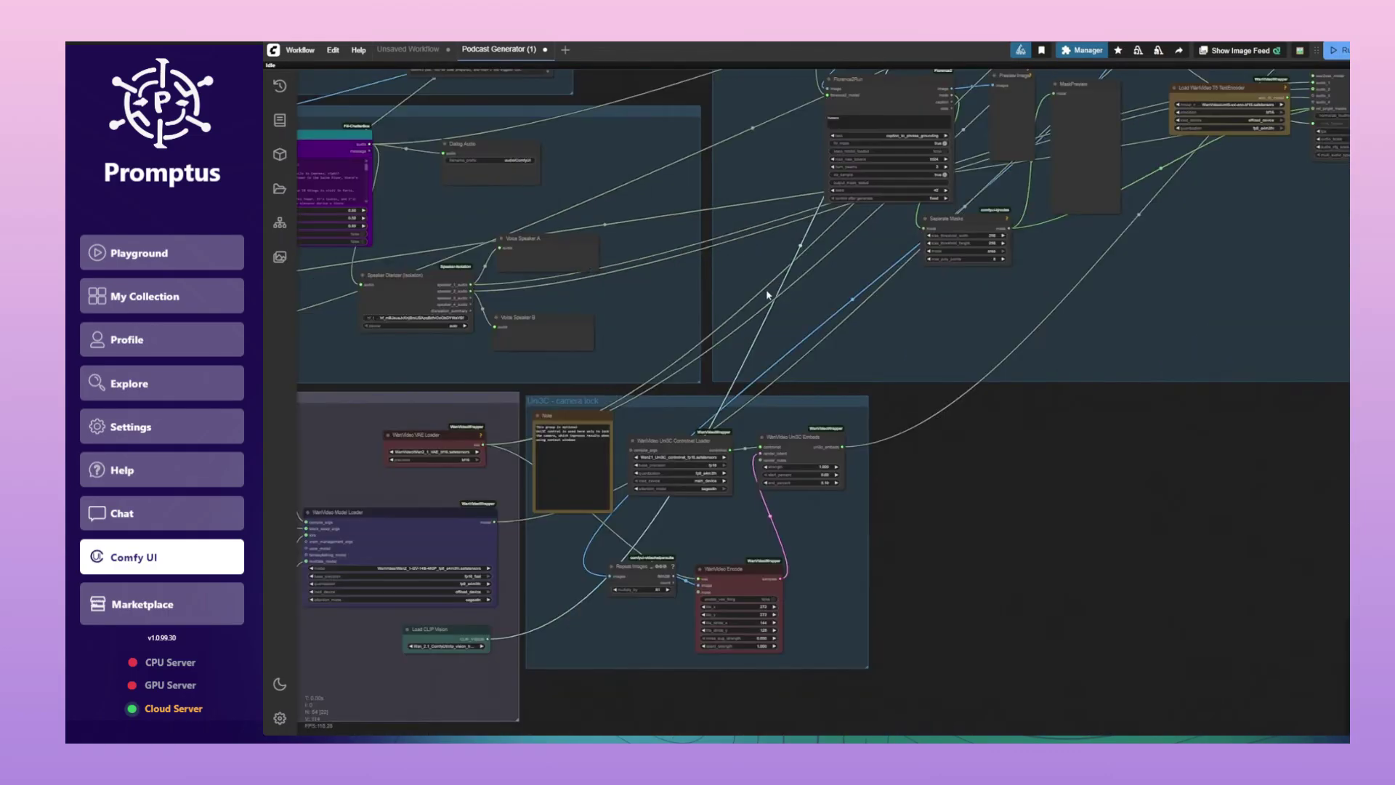
drag(1148, 310, 809, 568)
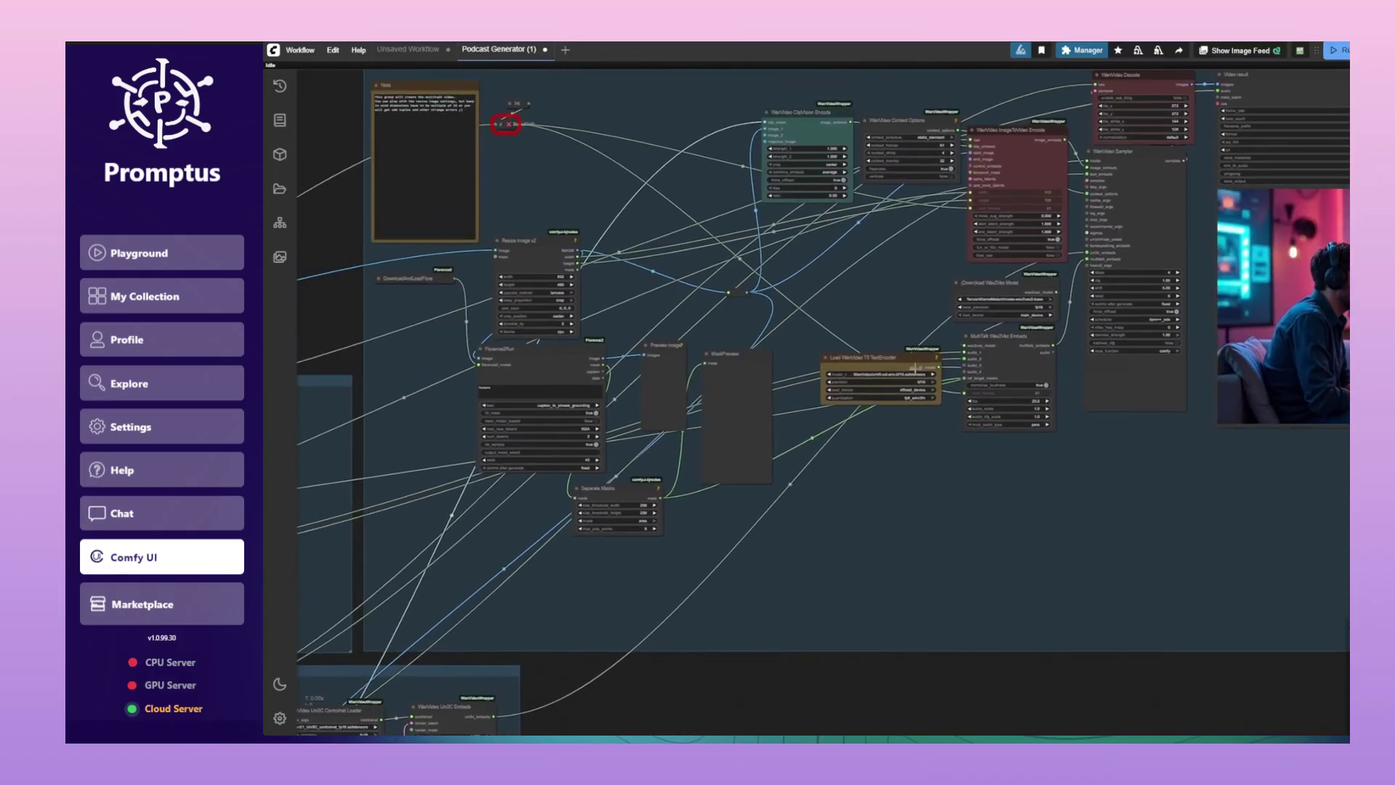
scroll(996, 516, down, 4)
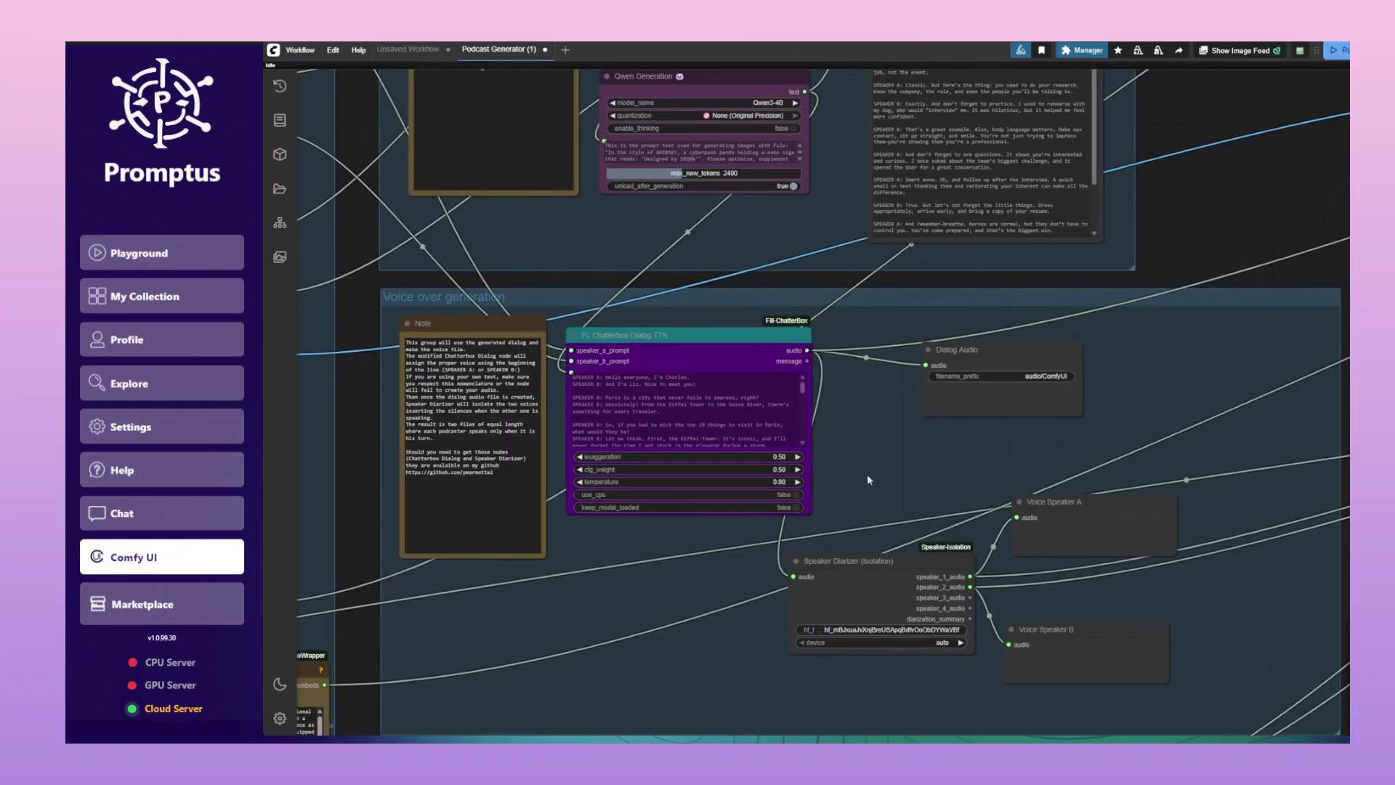
Examine the Qwen dialog generation, Voice over generation and Models For Multitalk groups of the Podcast Generator workflow
drag(885, 498, 749, 322)
scroll(811, 422, up, 2)
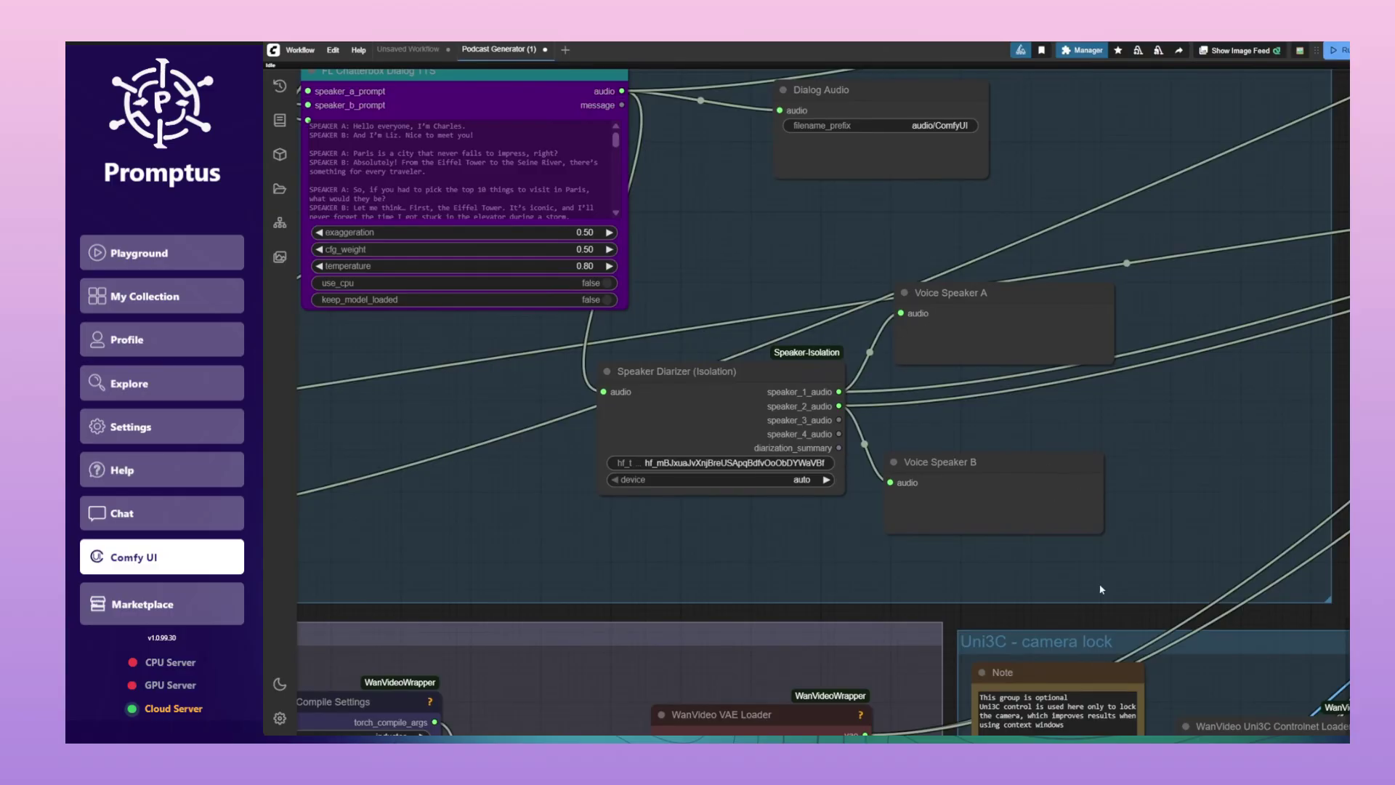
scroll(1132, 570, down, 2)
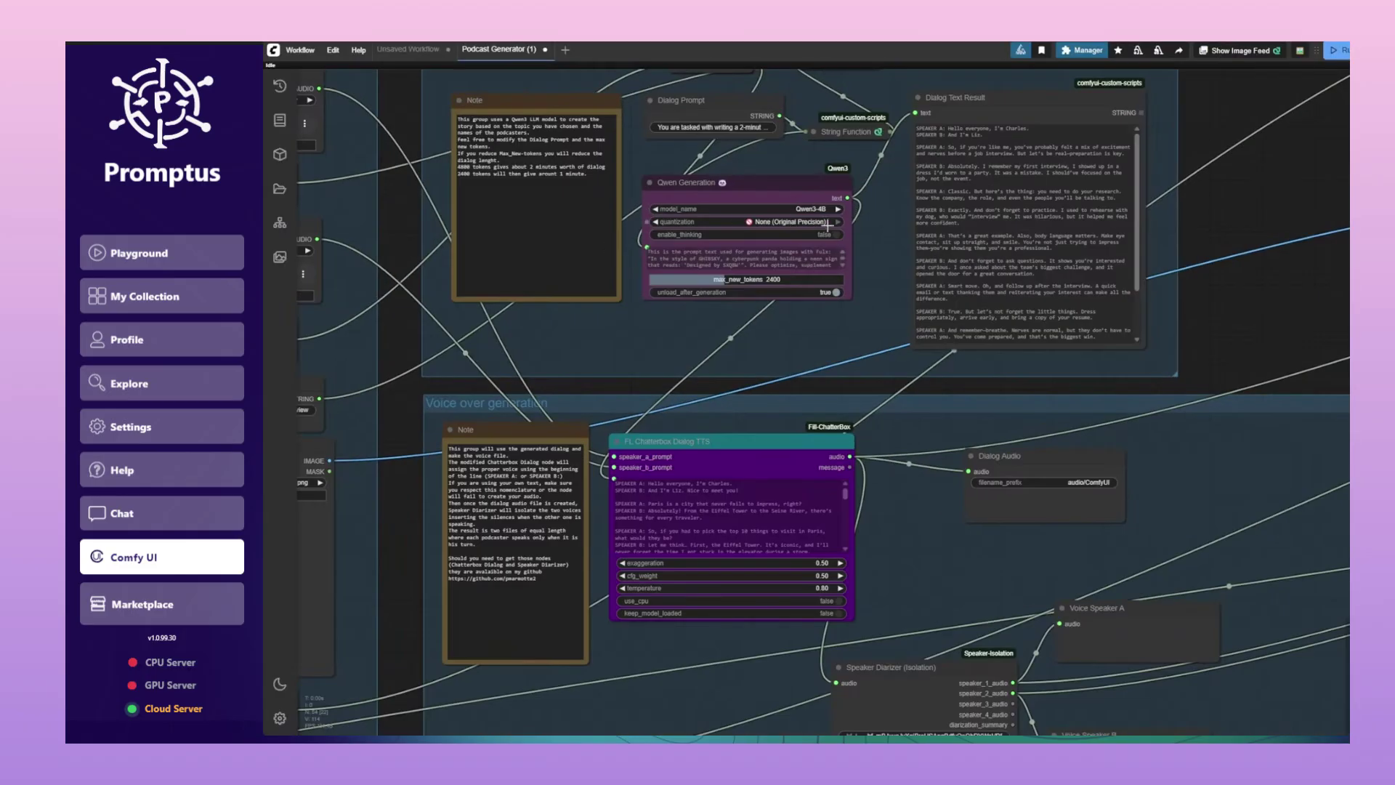
drag(849, 297, 851, 363)
drag(1188, 526, 1162, 254)
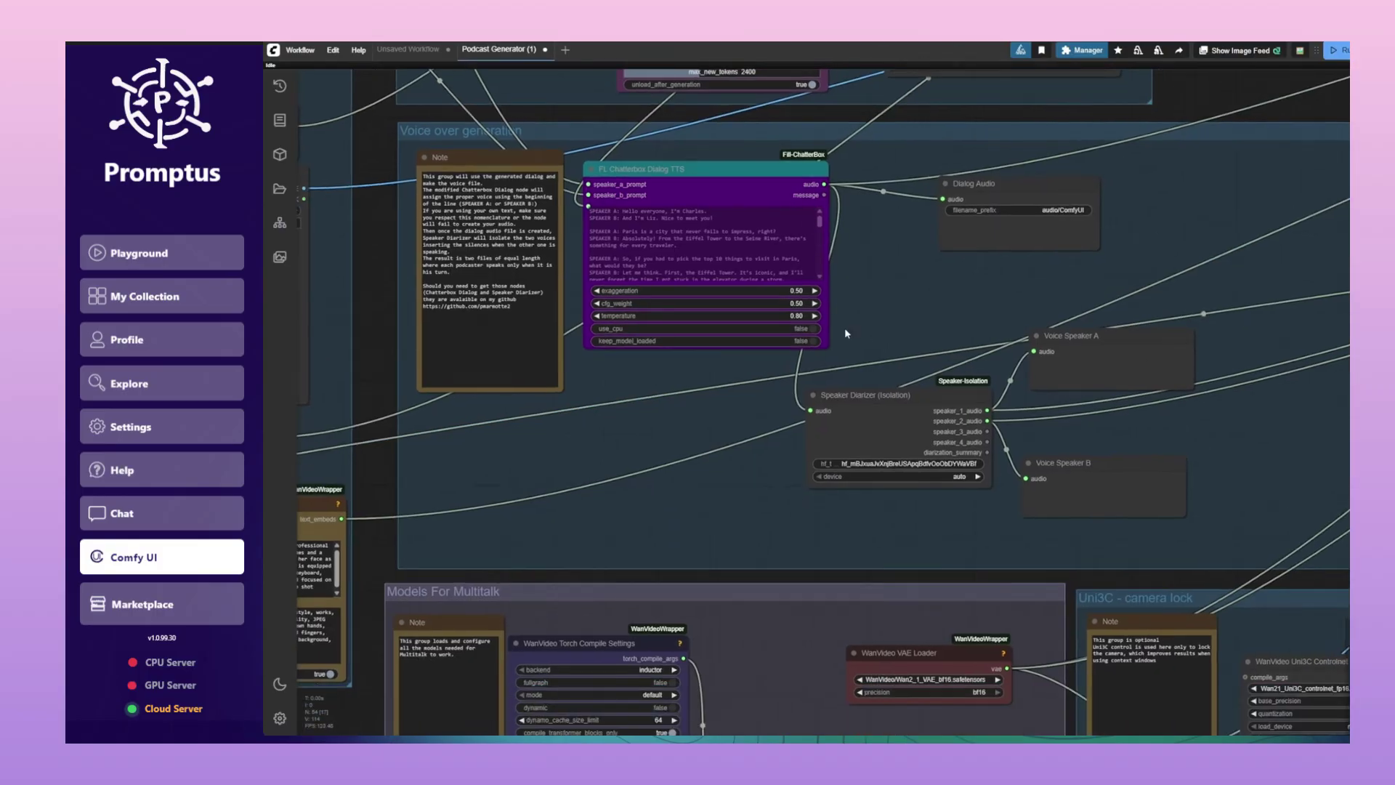
scroll(888, 317, down, 3)
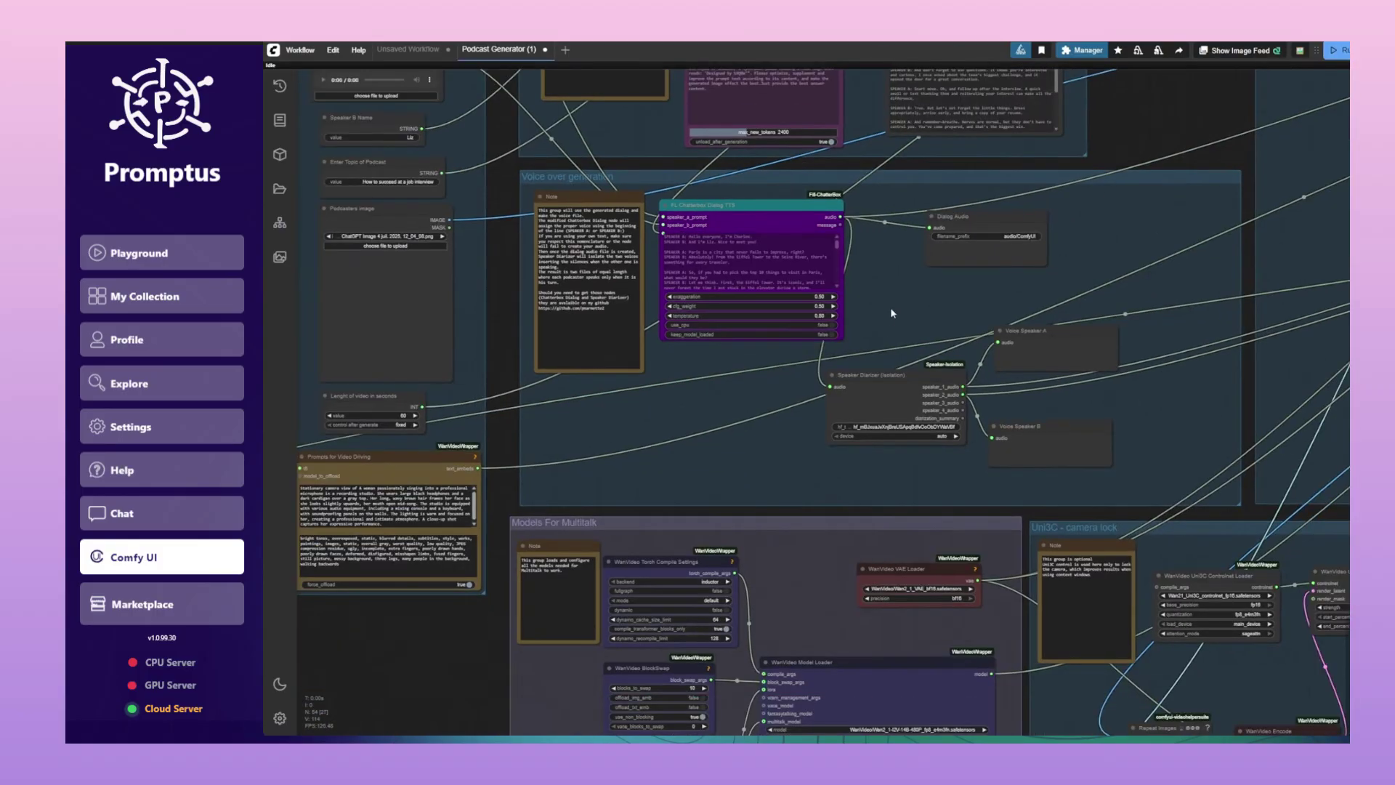
scroll(1065, 271, down, 5)
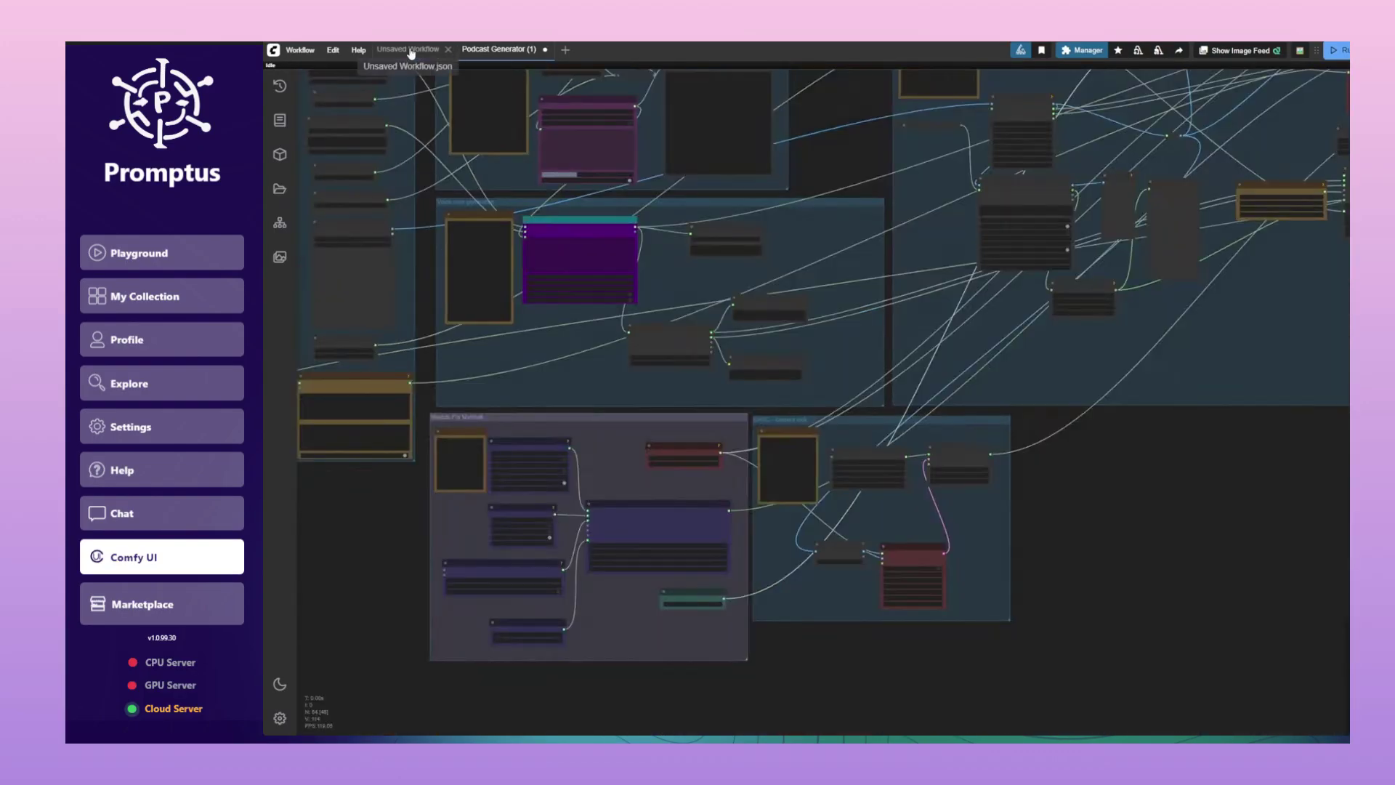
Return to the Unsaved Workflow and widen the Ollama Generate V2 node
click(408, 54)
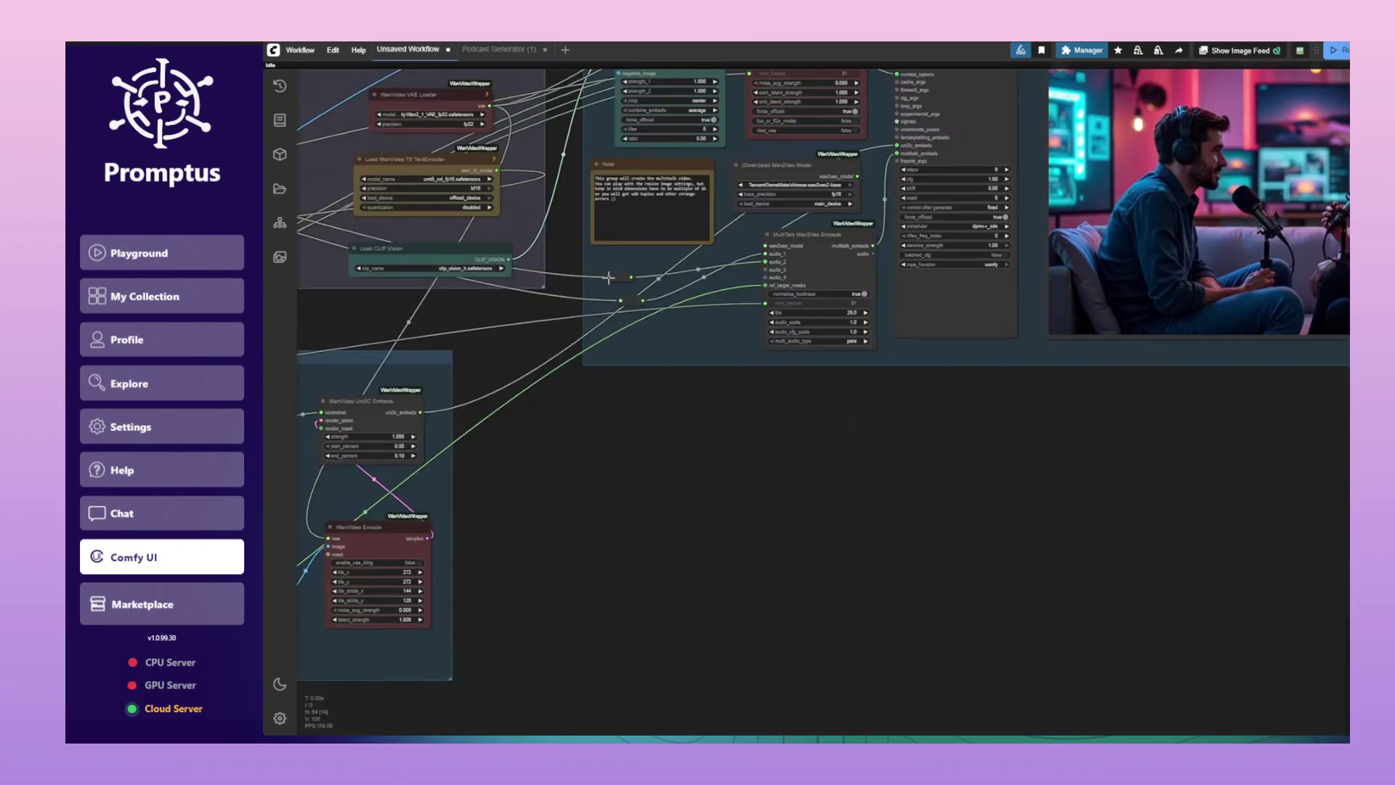
drag(679, 399, 1162, 523)
scroll(723, 430, down, 4)
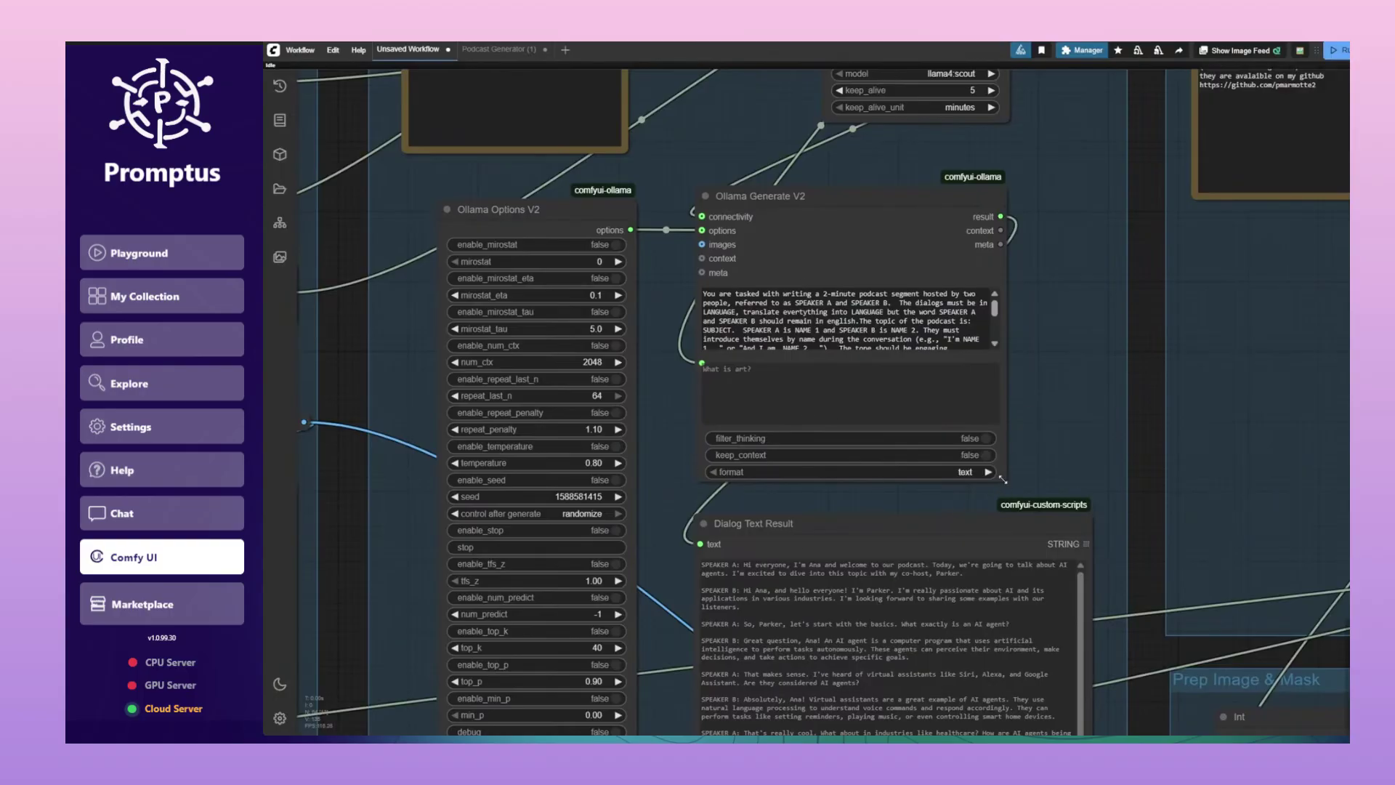
drag(1003, 480, 1097, 483)
scroll(904, 305, up, 3)
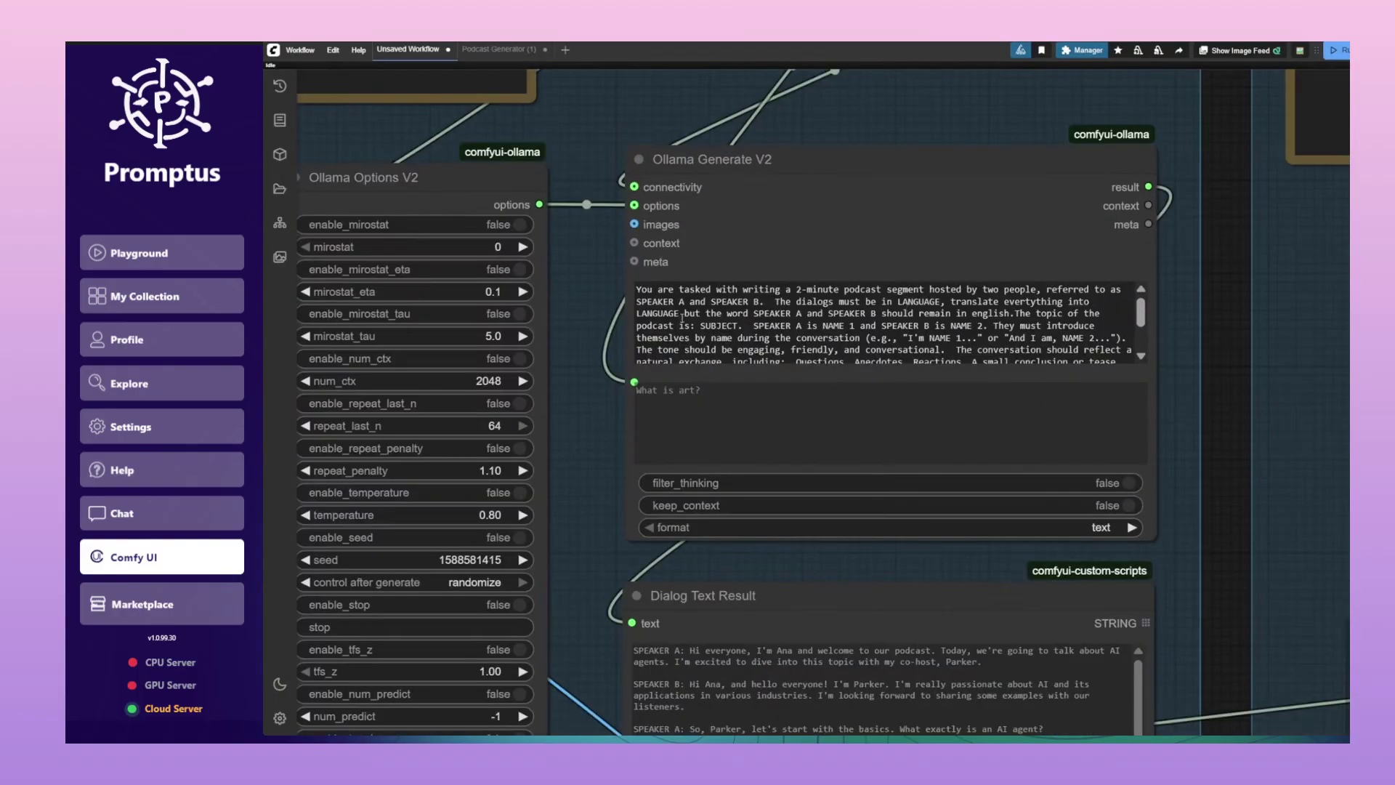
Read the Ollama Generate V2 prompt, the script in Dialog Text Result and the speaker input nodes
scroll(681, 316, down, 2)
scroll(713, 285, up, 2)
scroll(782, 324, down, 3)
scroll(826, 309, up, 3)
drag(1227, 523, 1201, 198)
scroll(1201, 198, down, 2)
scroll(1155, 400, down, 3)
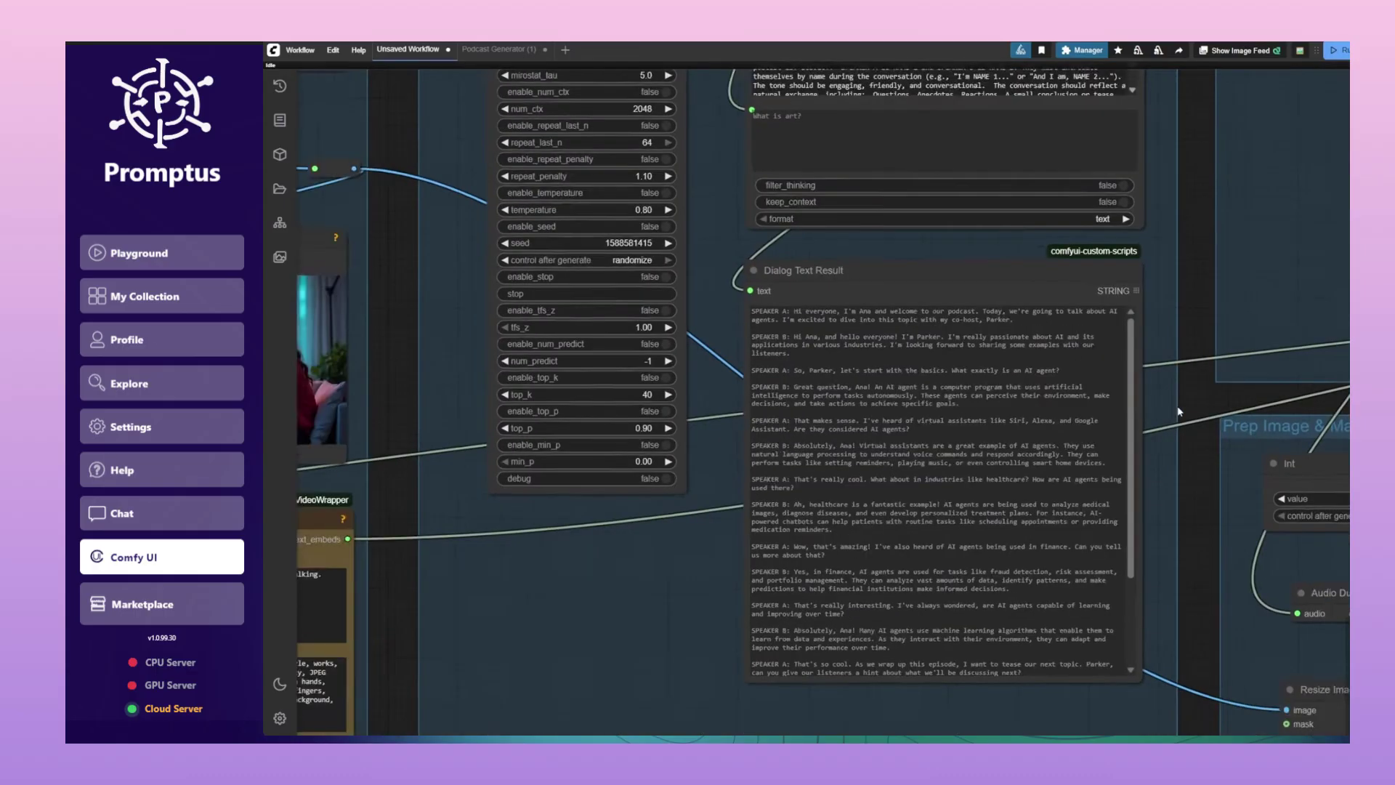
click(983, 389)
scroll(984, 390, down, 2)
drag(1307, 305, 757, 613)
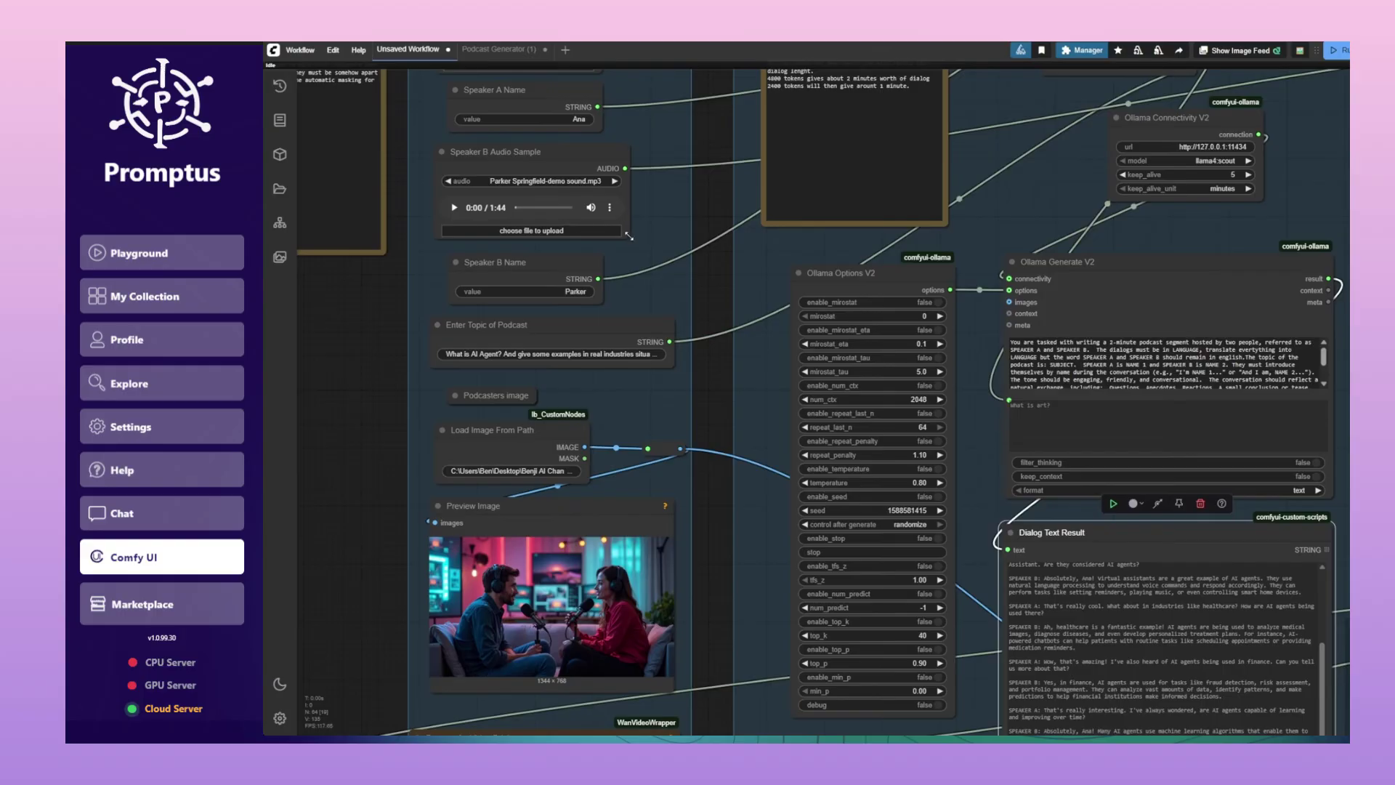
drag(629, 236, 618, 228)
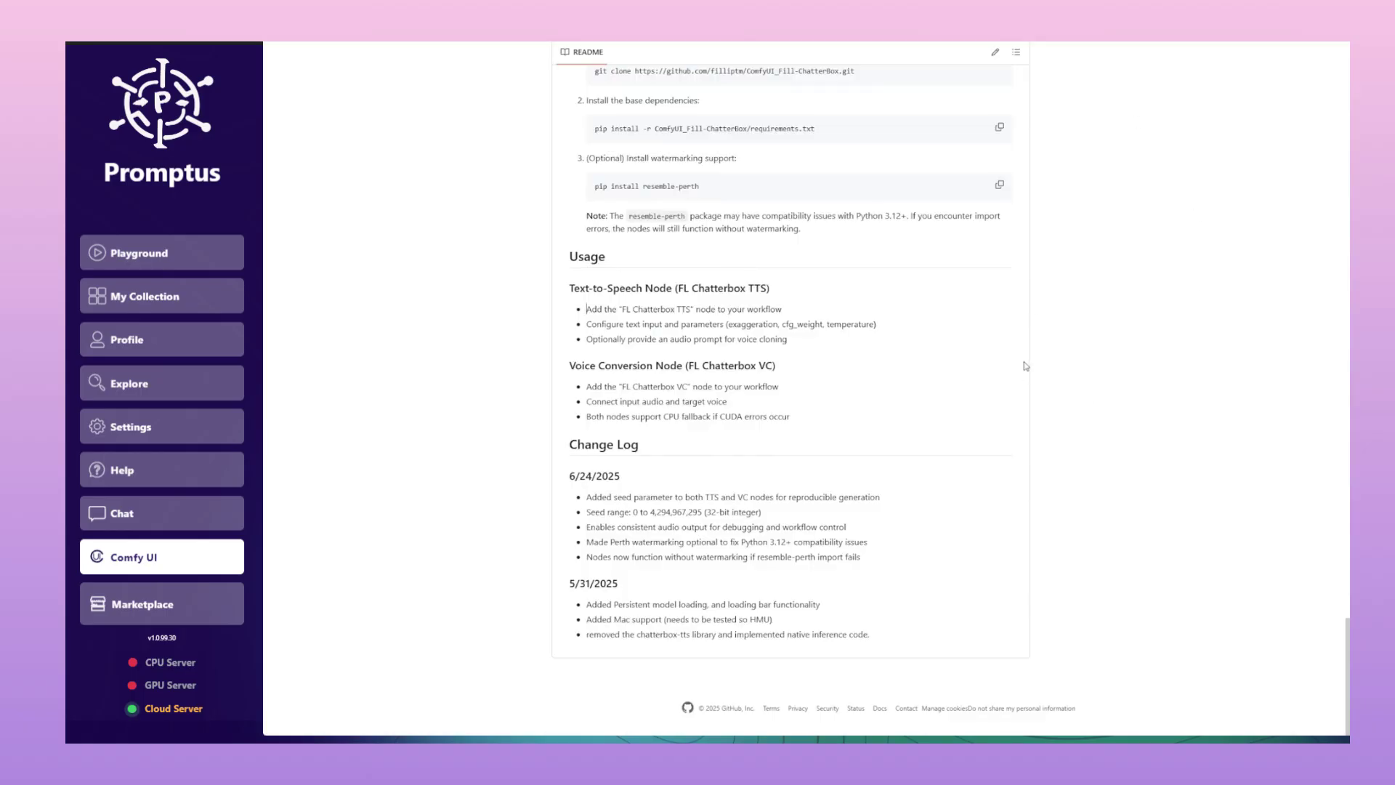
Read the installation, usage and change log sections of the original Fill-ChatterBox repository's README
scroll(1025, 364, up, 4)
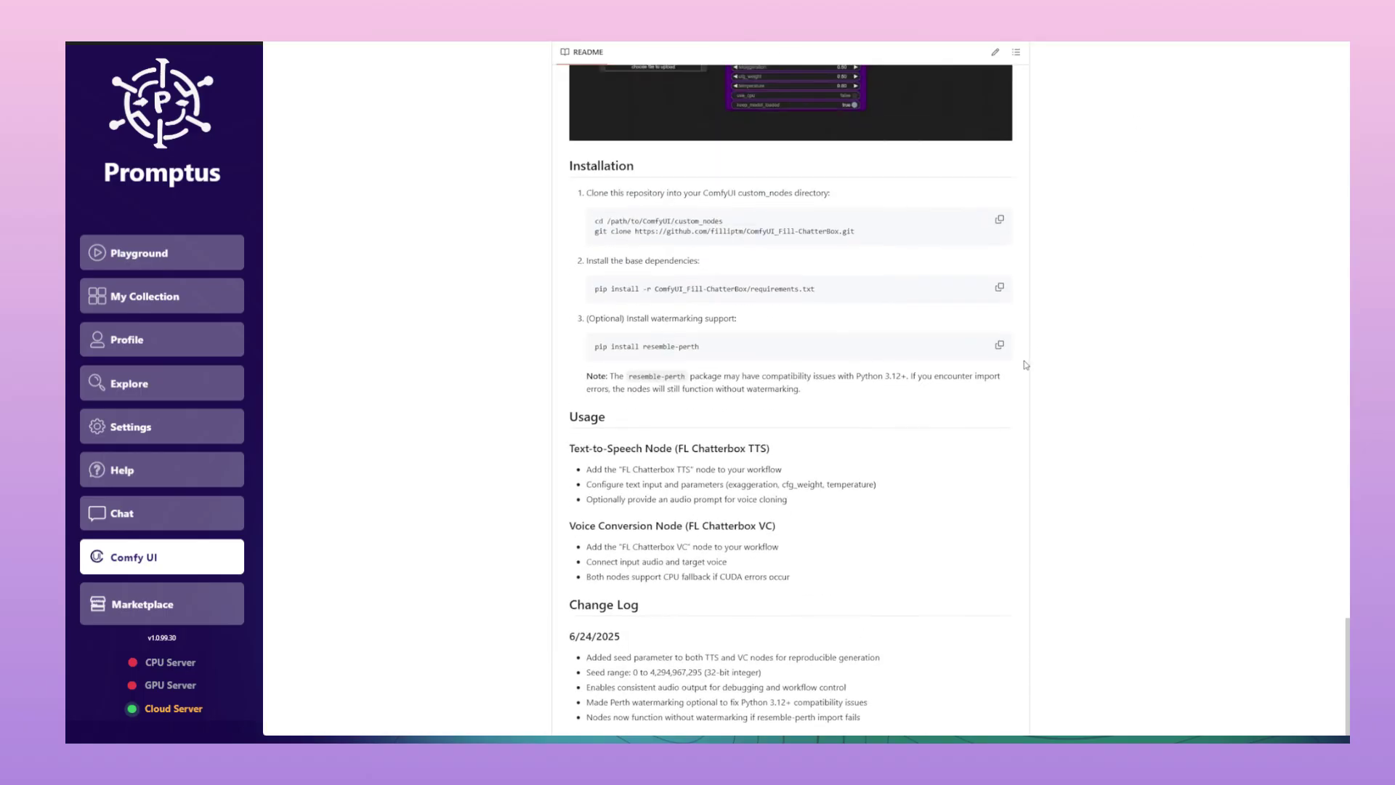
scroll(1001, 443, up, 4)
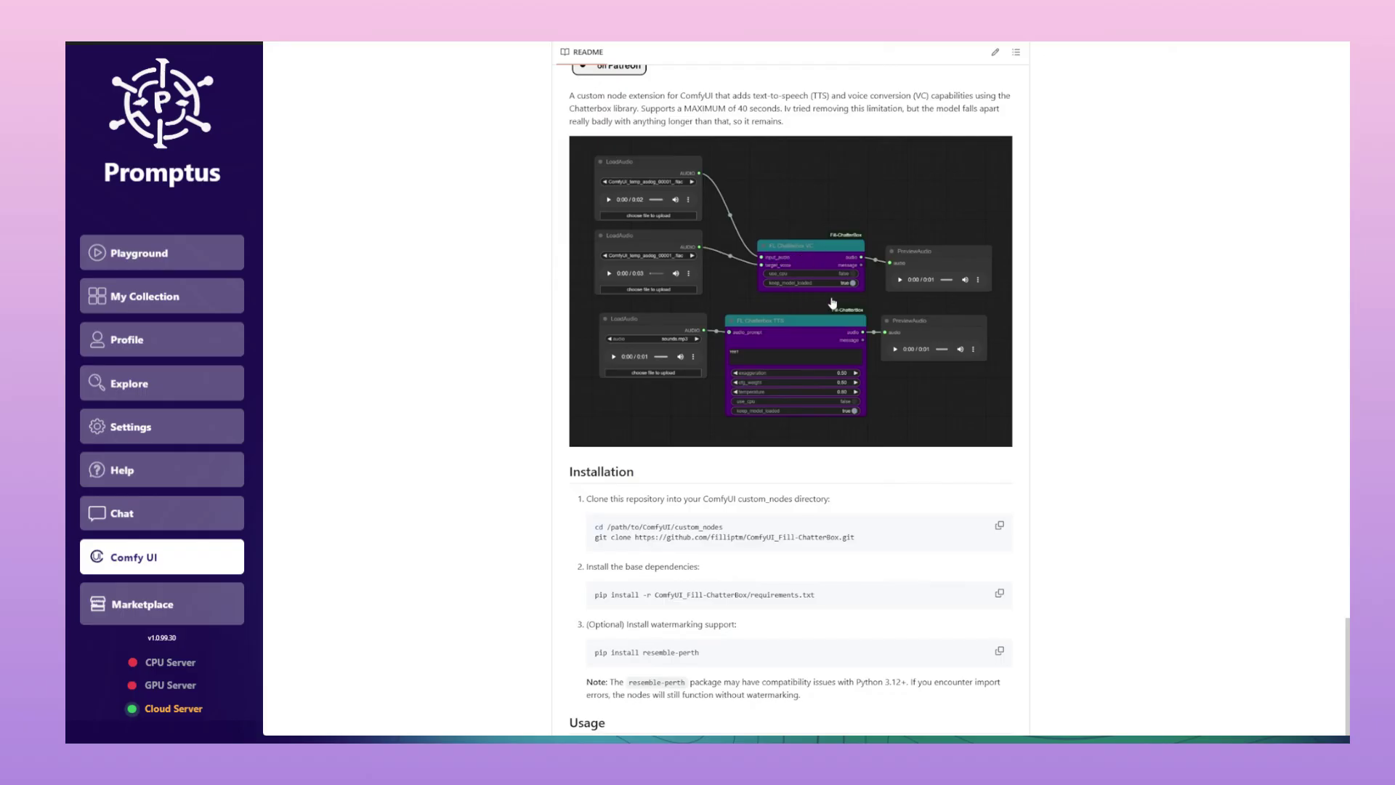
scroll(836, 303, down, 3)
scroll(924, 448, down, 2)
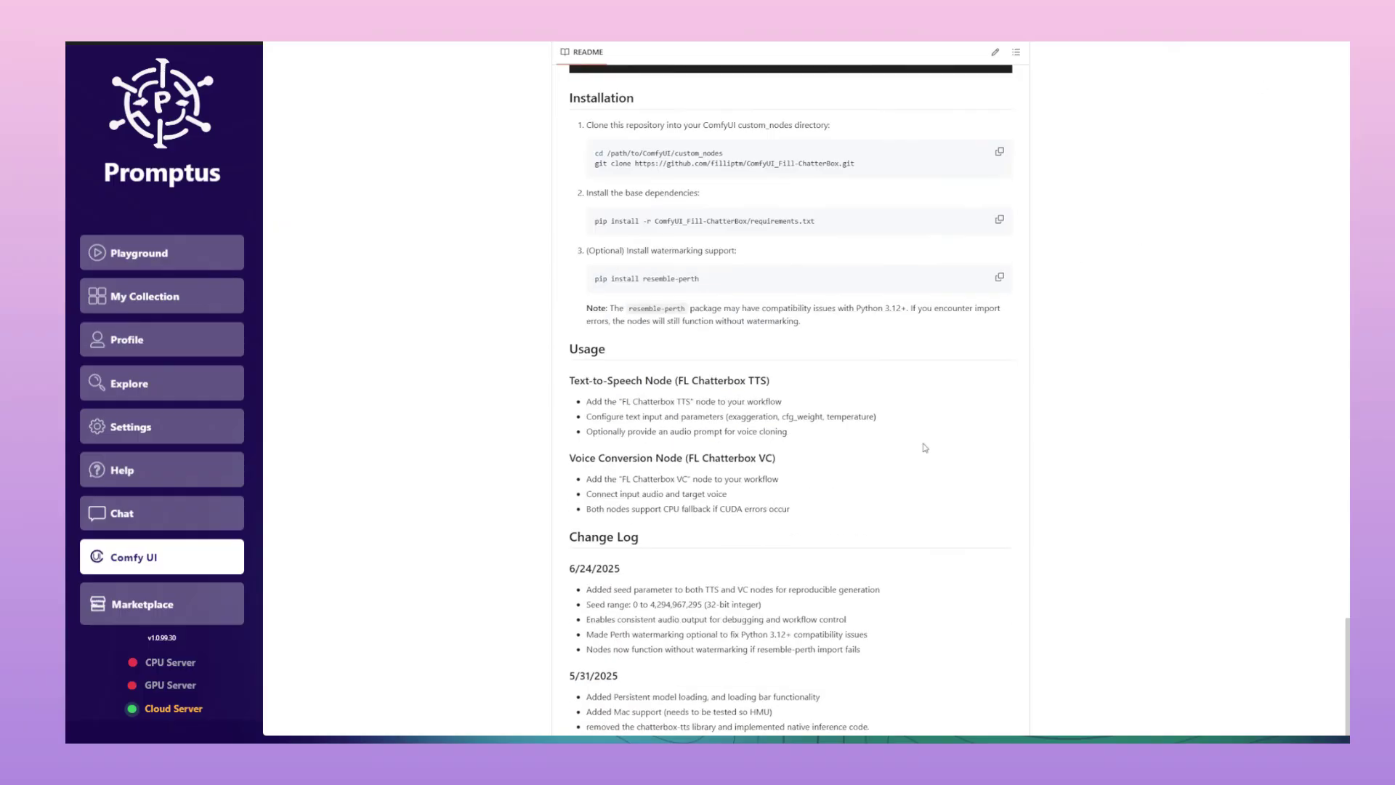
scroll(733, 436, down, 1)
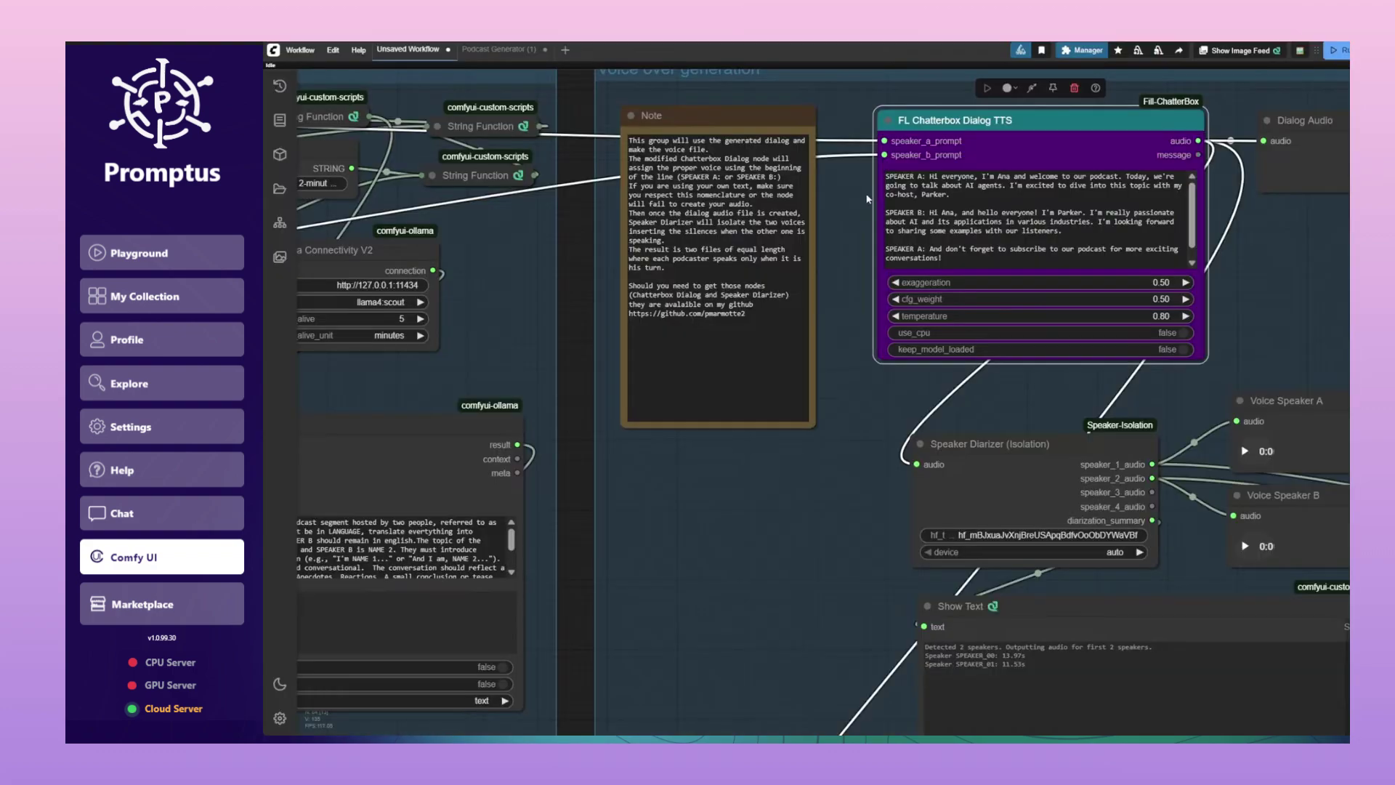
scroll(842, 247, up, 3)
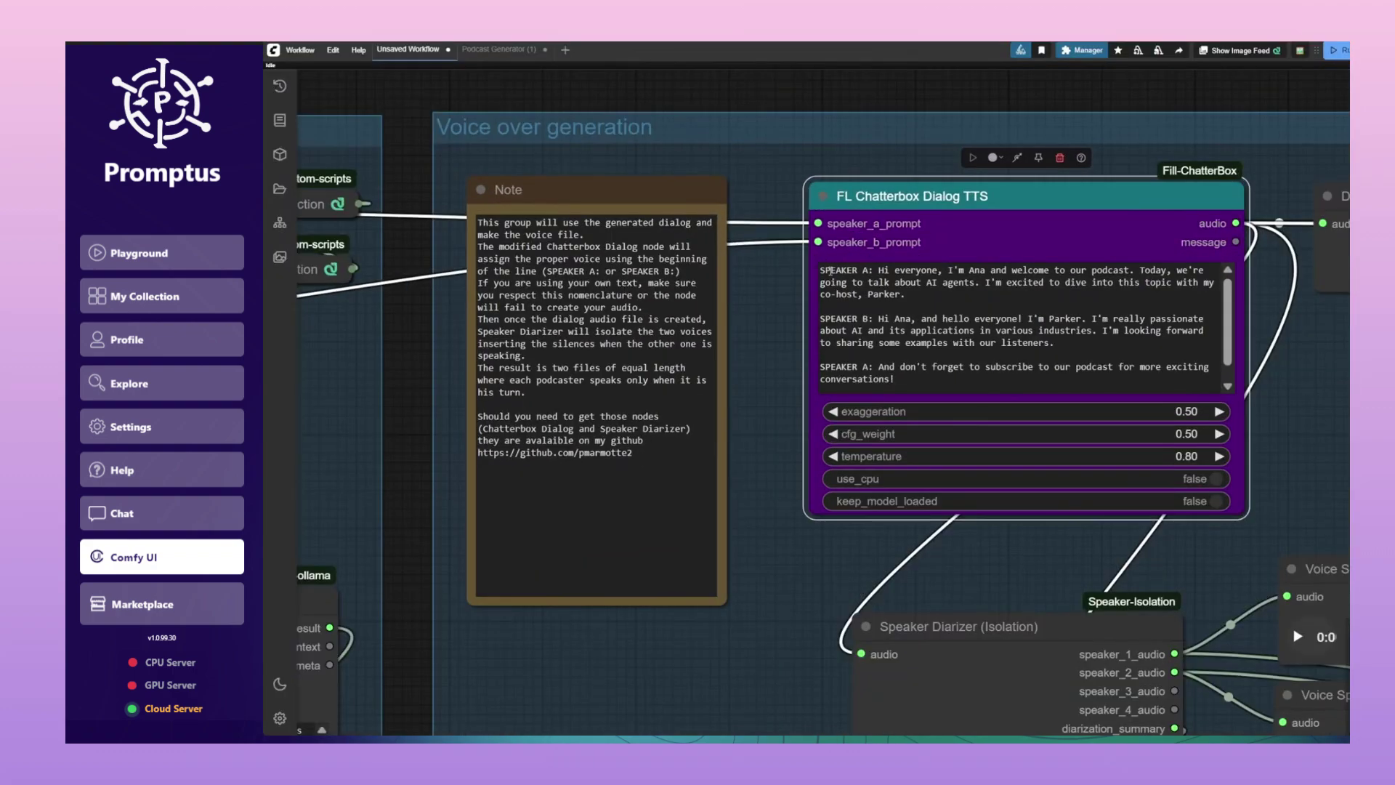
Highlight Speaker A's opening line in the FL Chatterbox Dialog TTS node's dialog text
drag(831, 266, 910, 299)
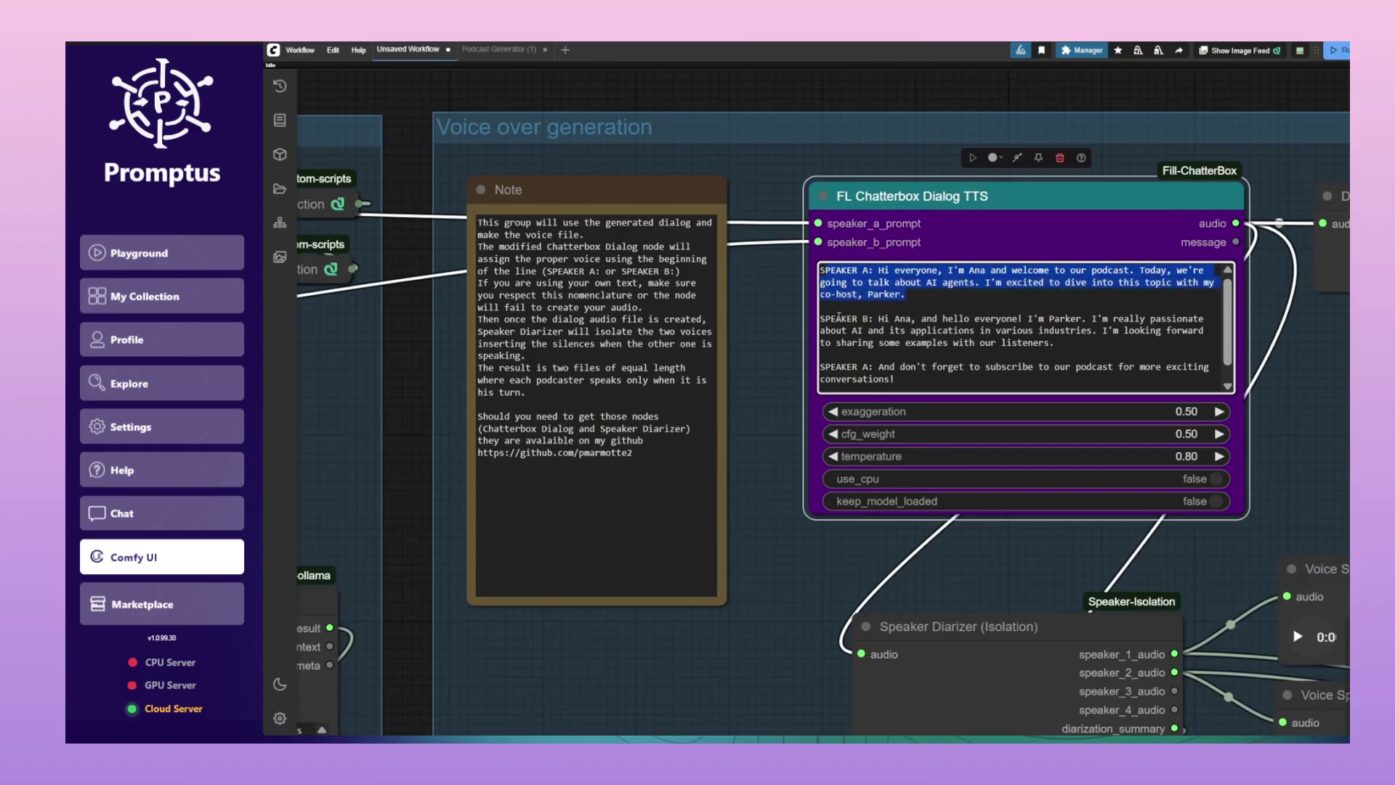
drag(766, 341, 681, 328)
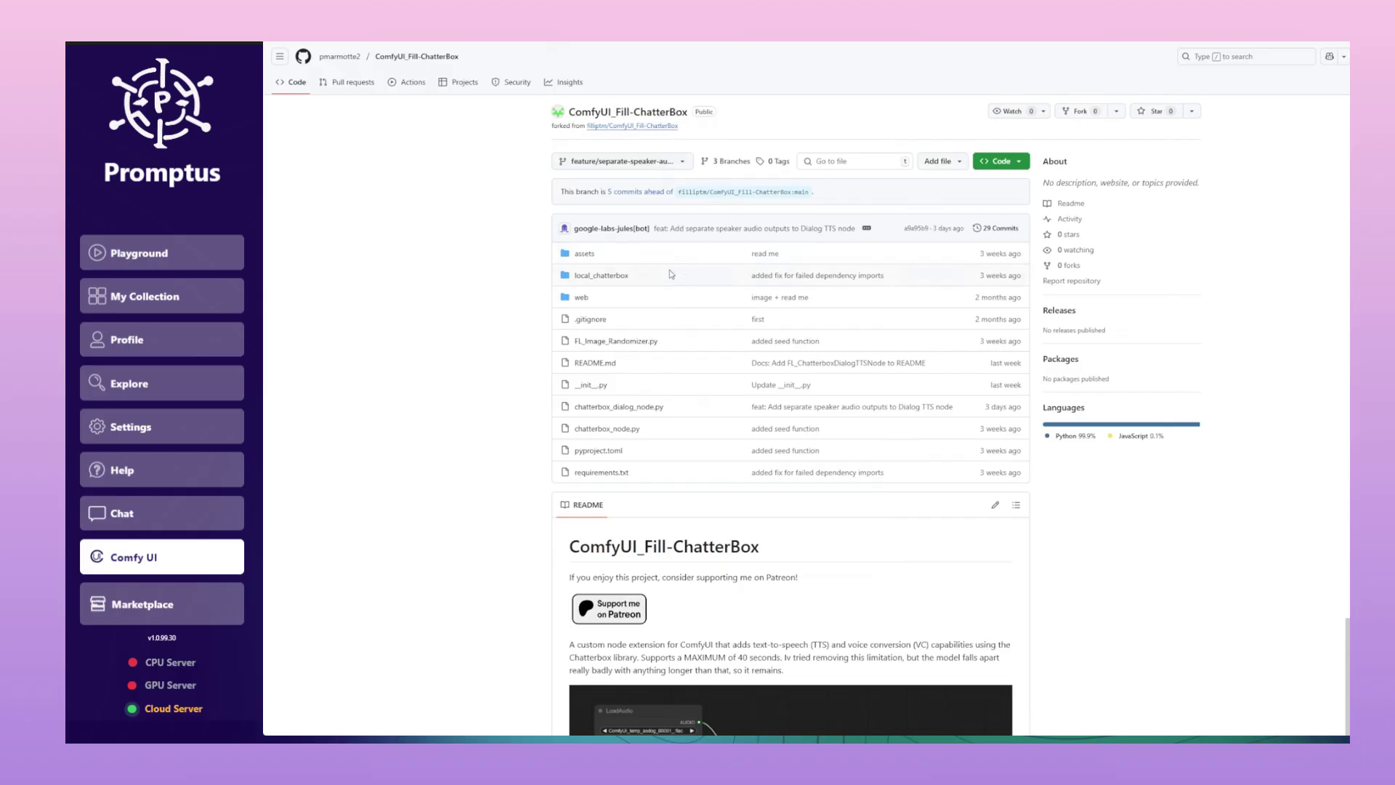
Read the Dialog TTS Node (FL Chatterbox Dialog TTS) section in the README of the forked ComfyUI_Fill-ChatterBox repository
scroll(671, 274, down, 15)
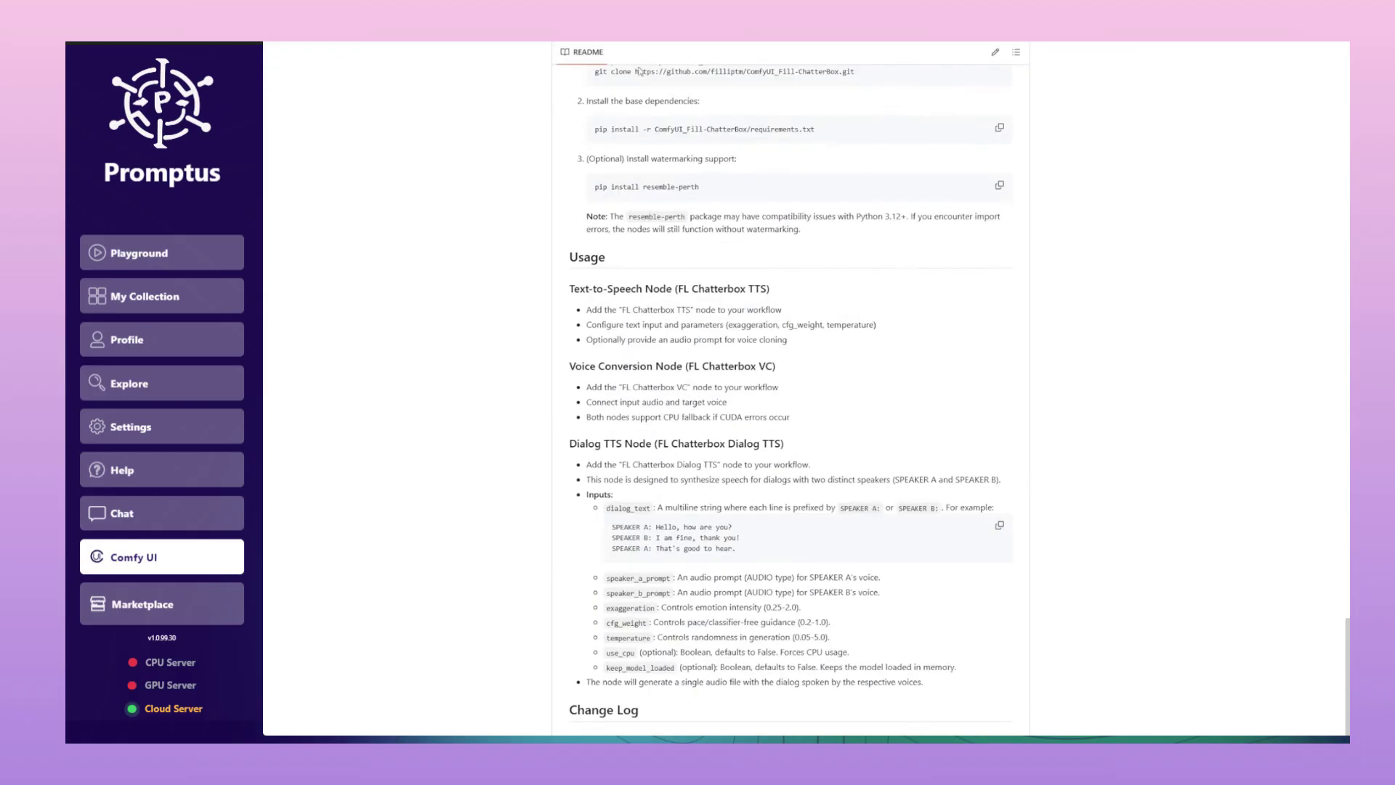
scroll(627, 246, down, 2)
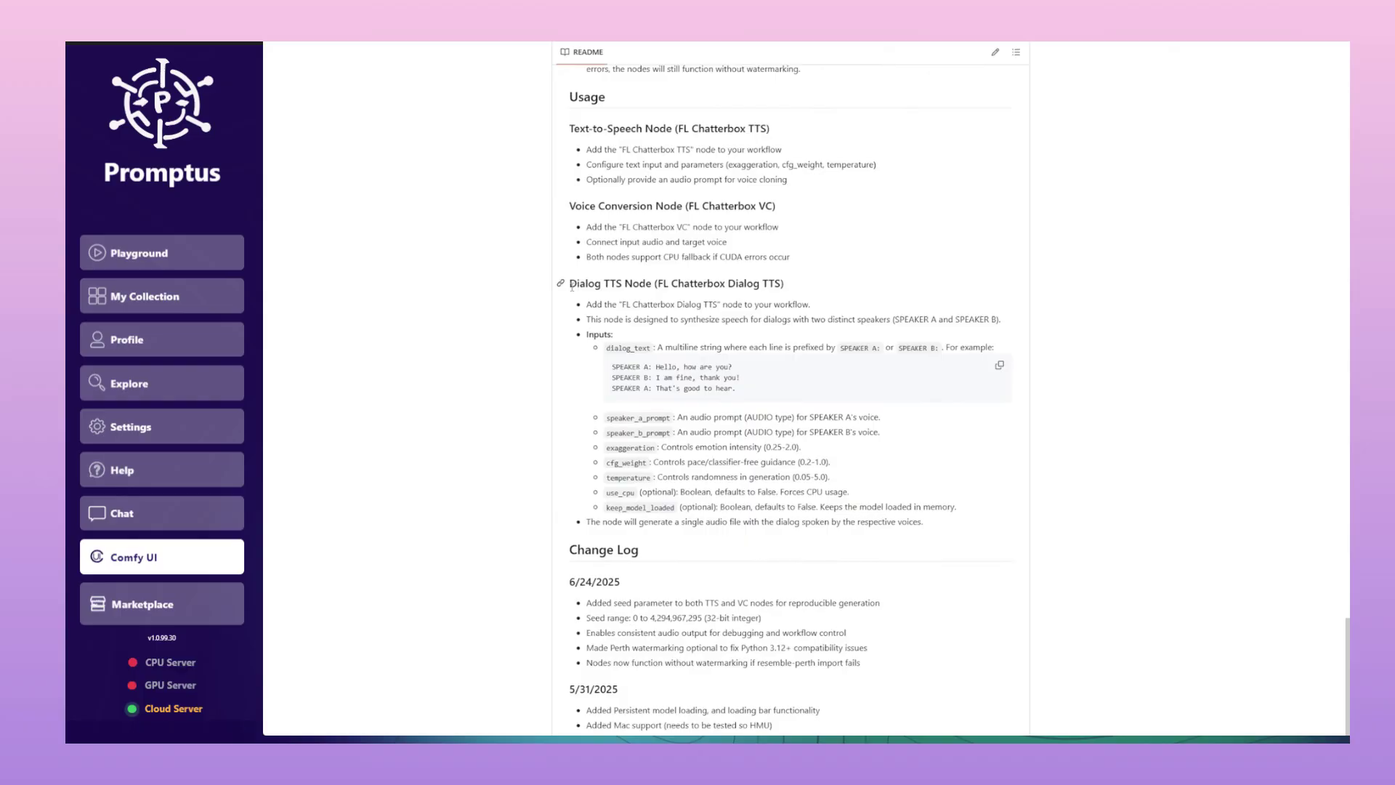
drag(570, 285, 922, 522)
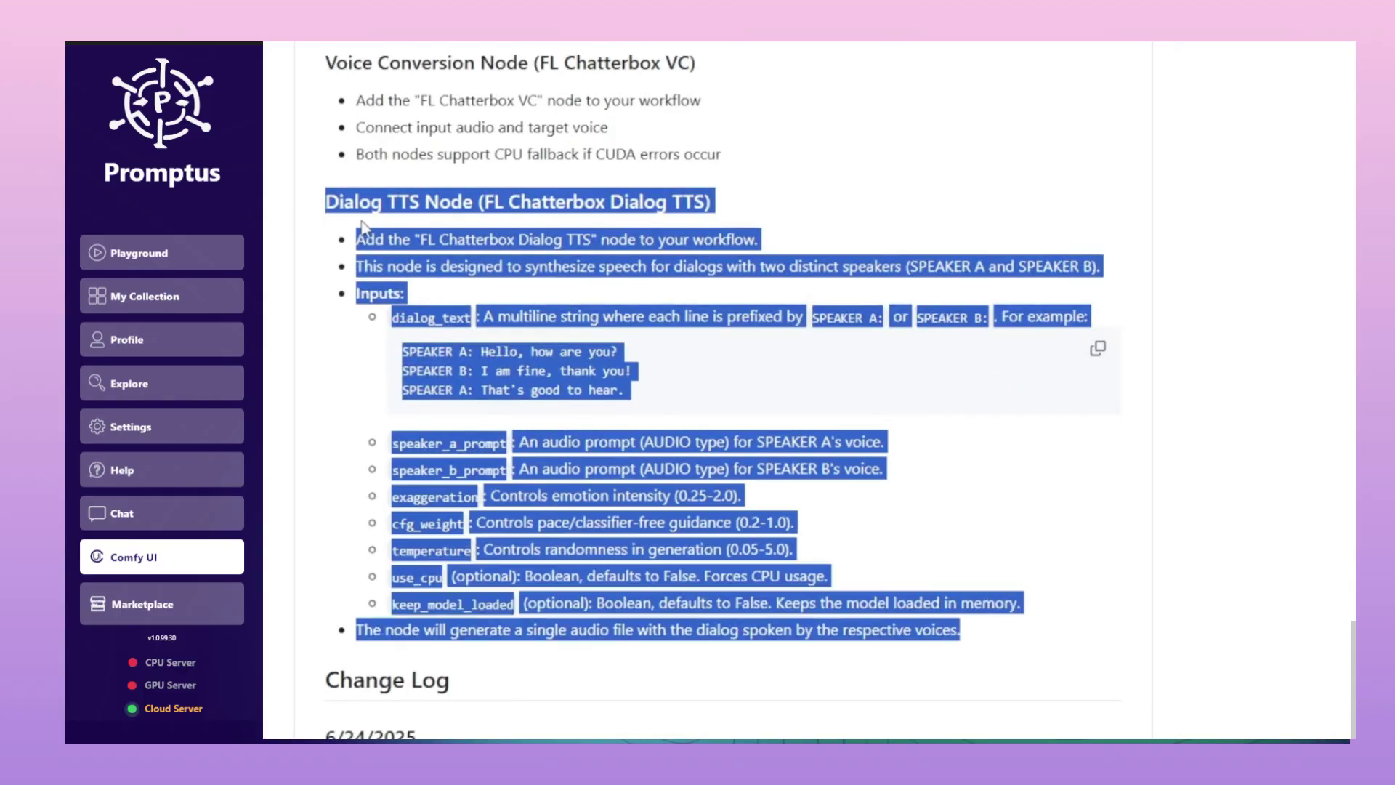
click(363, 227)
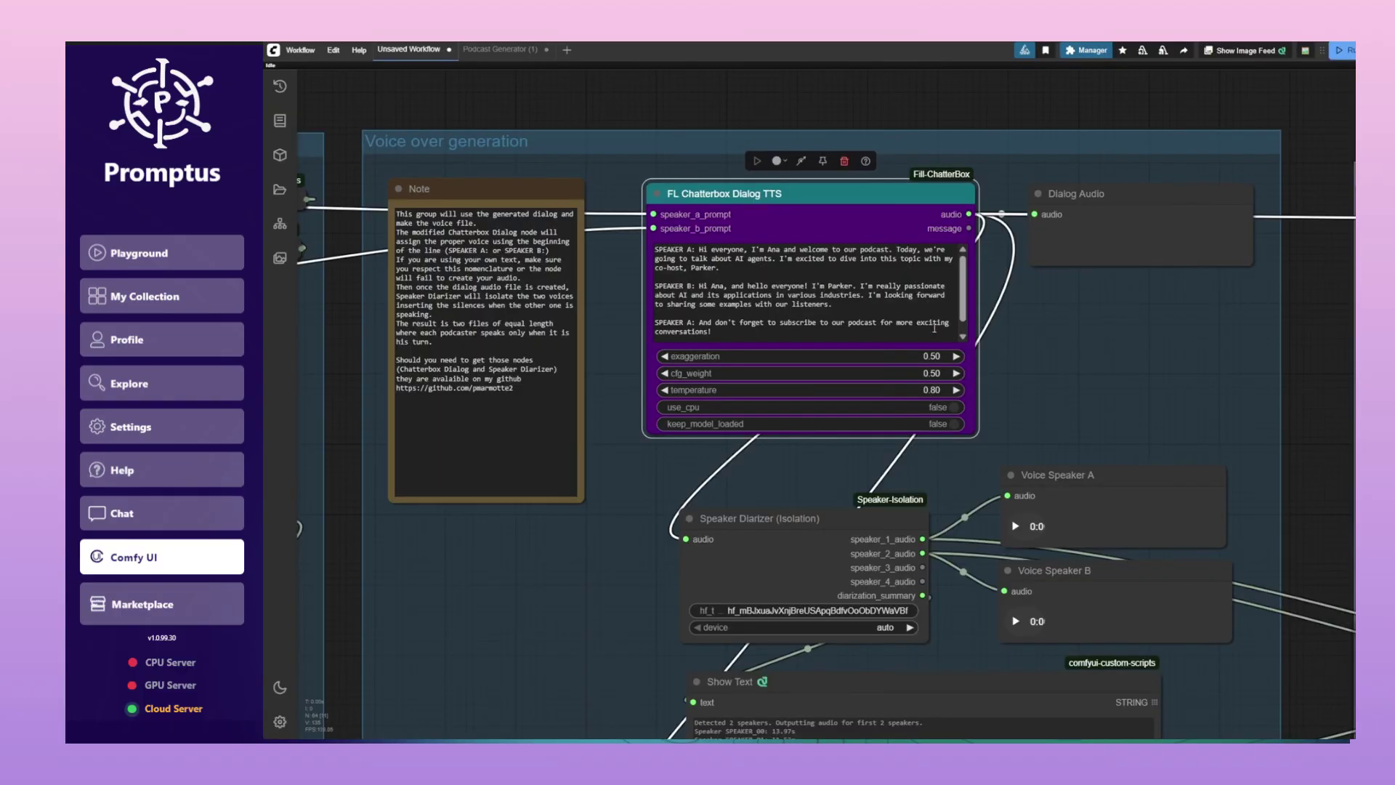
Examine the Speaker Diarizer (Isolation) node and its Voice Speaker A and Voice Speaker B audio outputs
drag(1036, 407, 1094, 164)
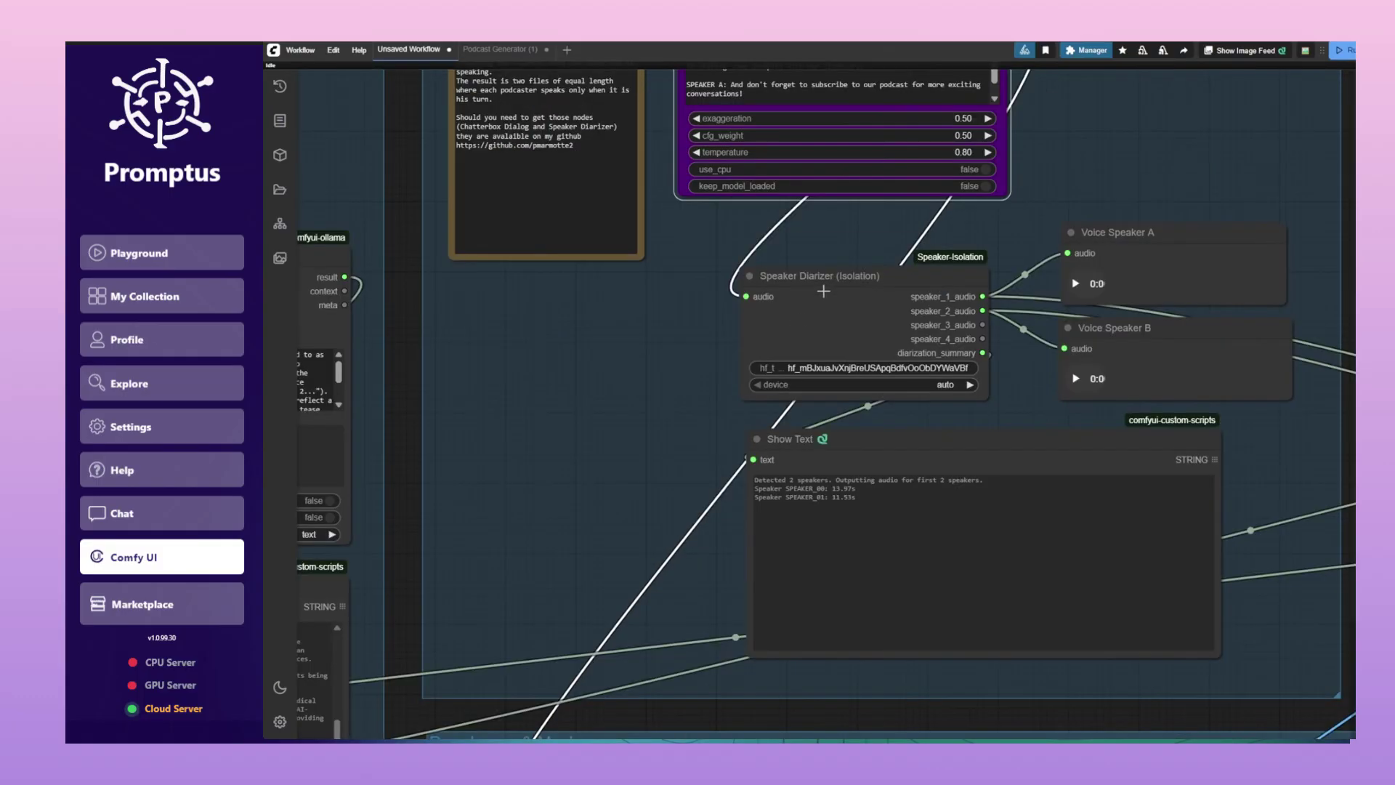
click(821, 291)
scroll(822, 291, up, 2)
drag(807, 282, 716, 286)
click(804, 206)
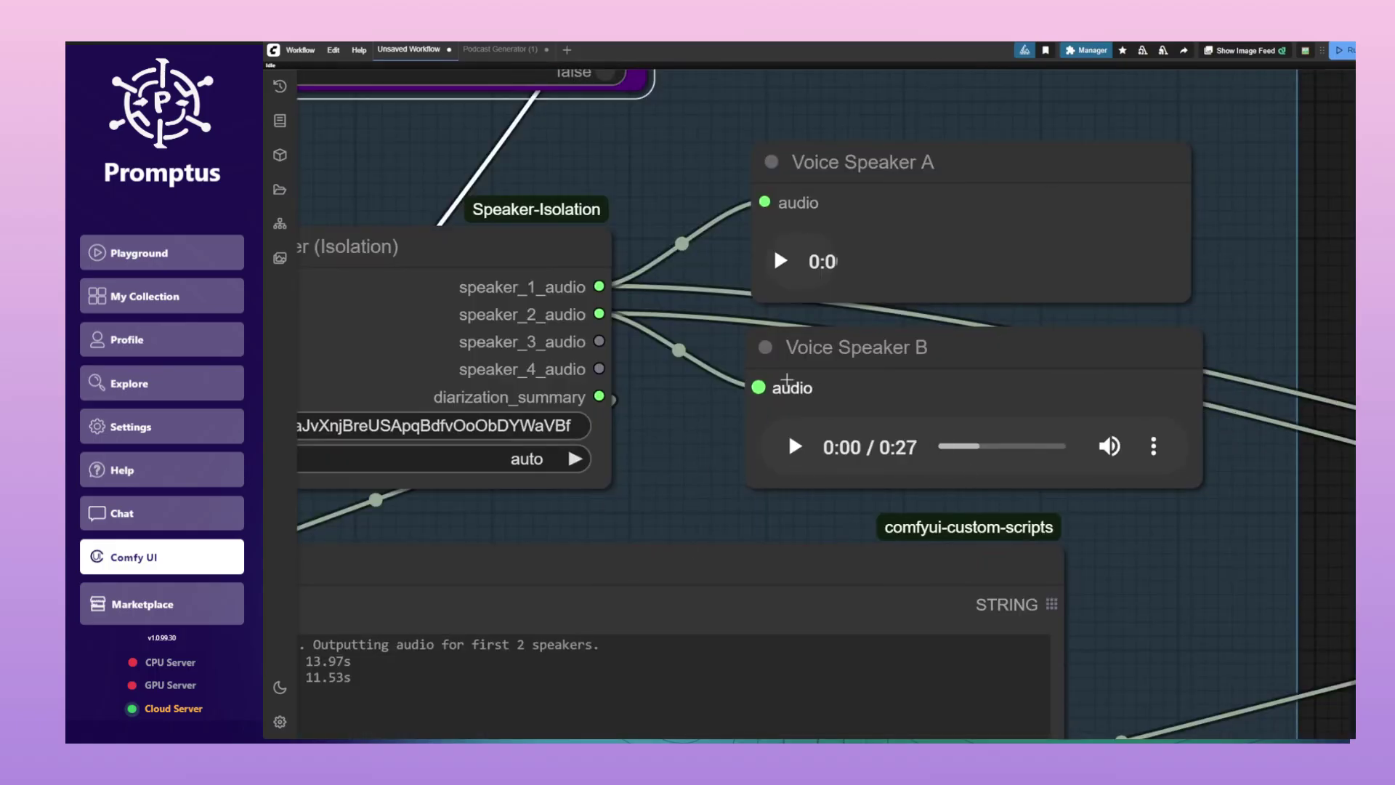
drag(1071, 483, 1088, 498)
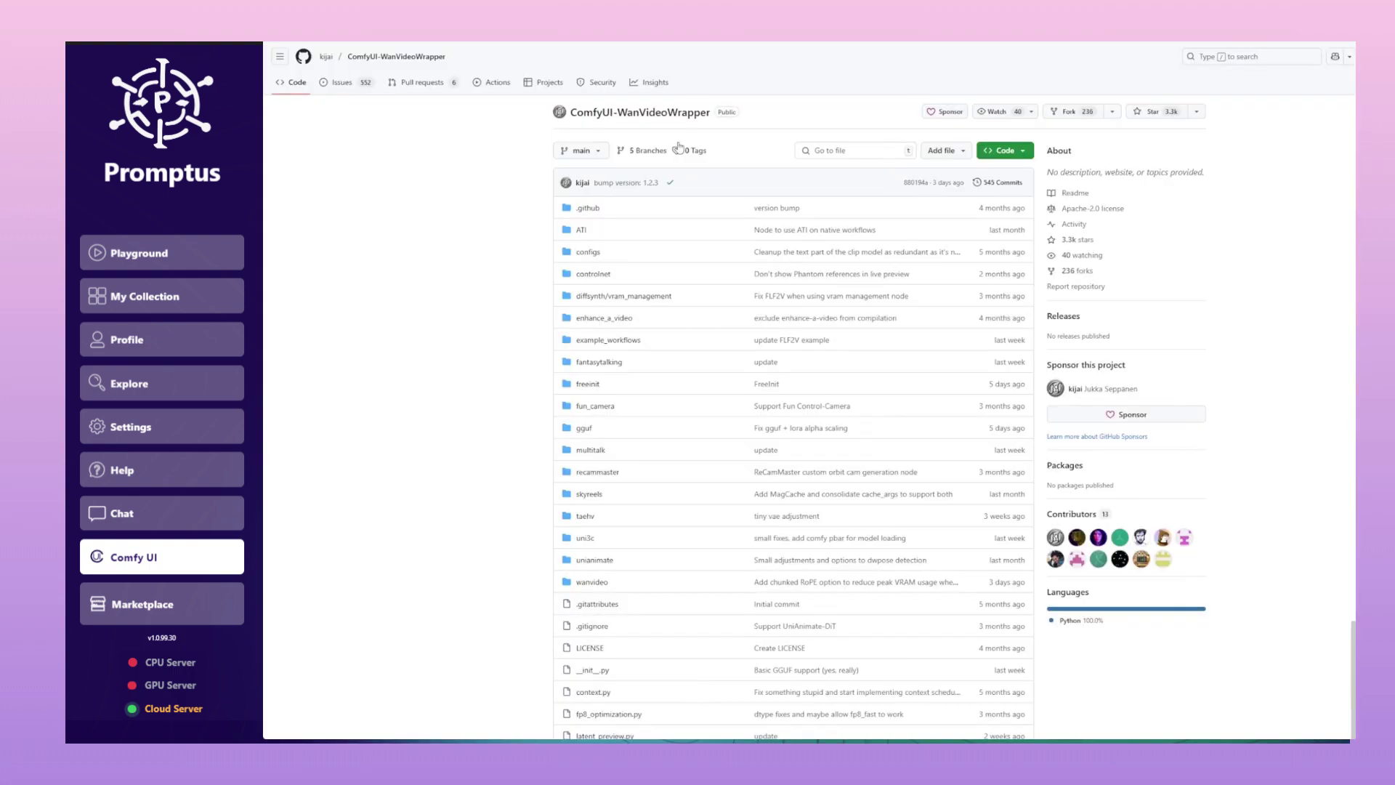
Highlight the multitalk folder entry in the ComfyUI-WanVideoWrapper repository on GitHub
triple_click(687, 452)
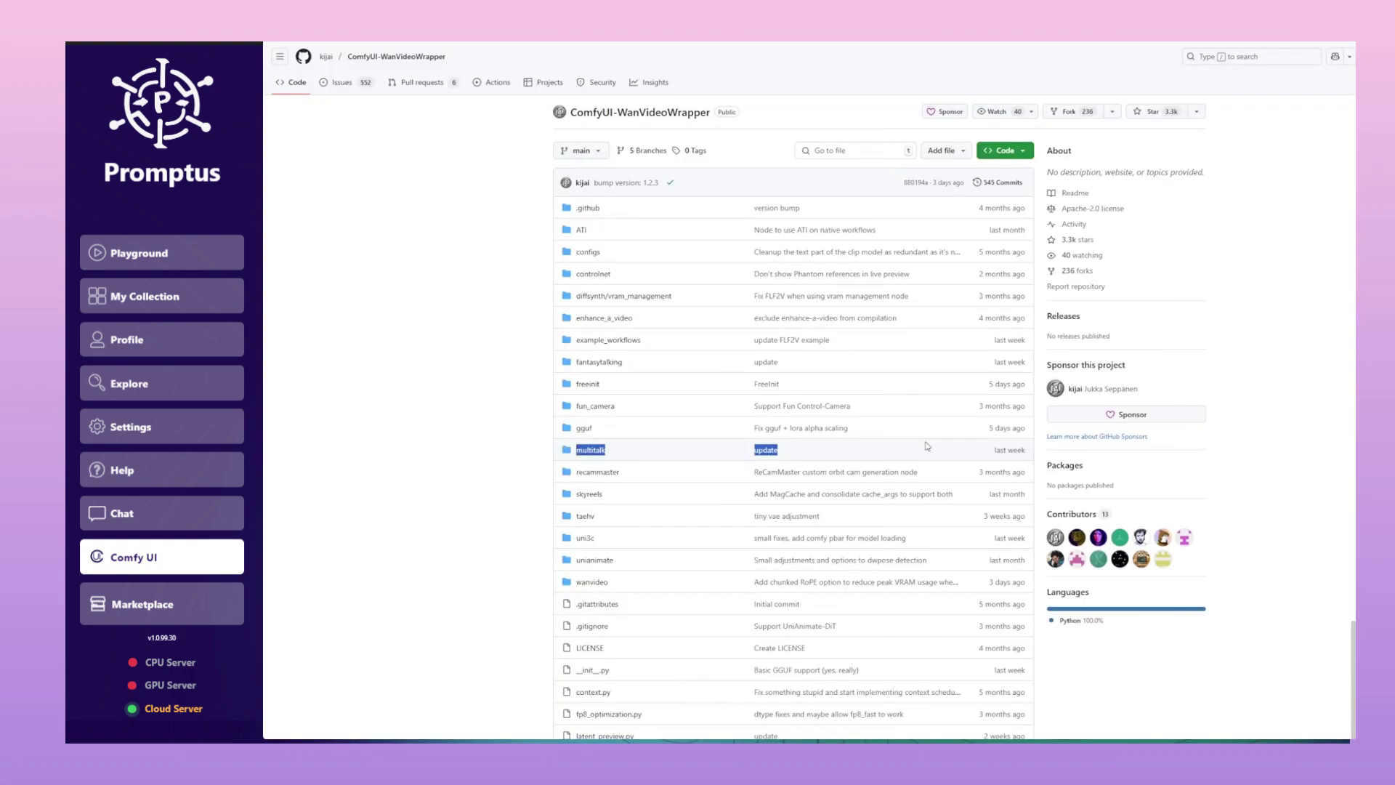
click(640, 430)
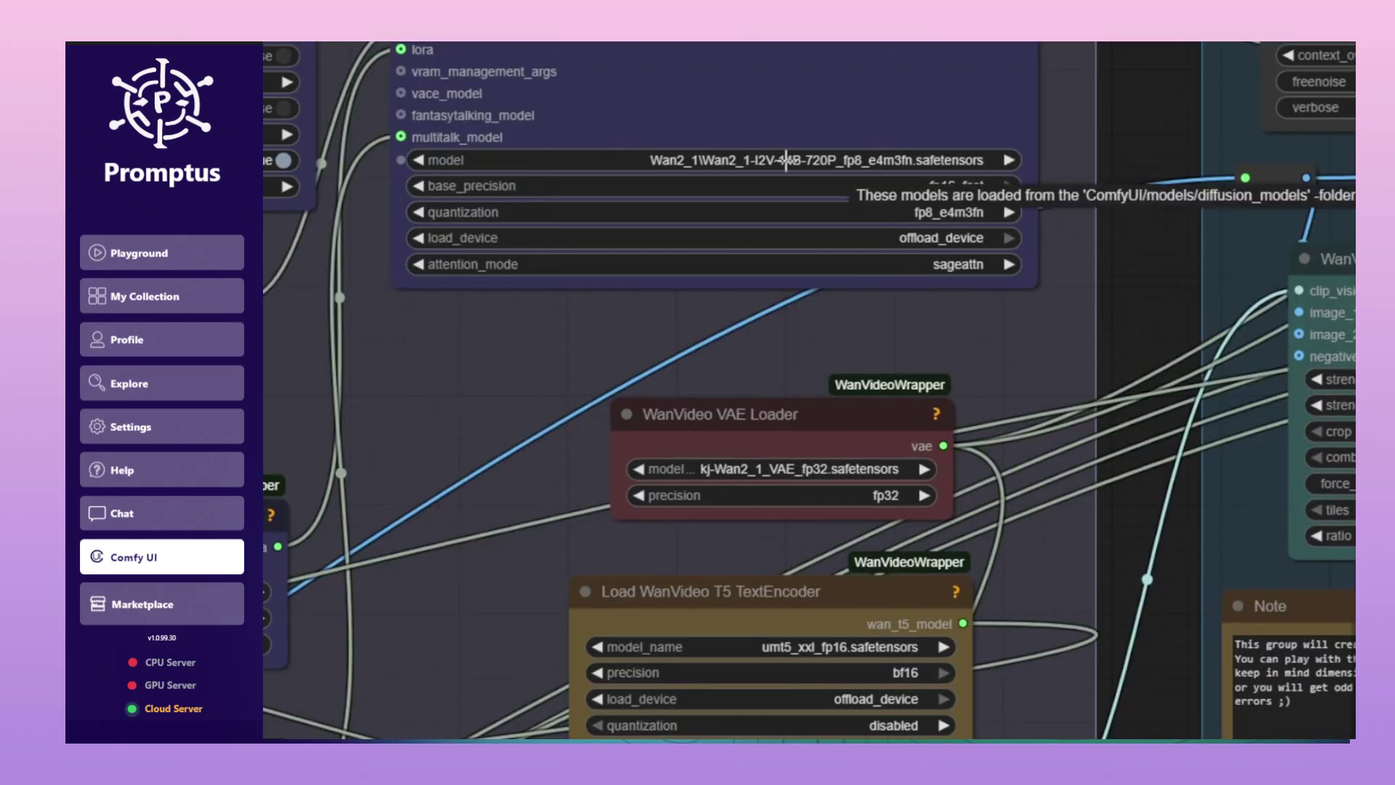
Set the WanVideo Model Loader's model to Wan2_1-I2V-14B-720P_fp8_e4m3fn.safetensors in the Models For Multitalk group
click(785, 159)
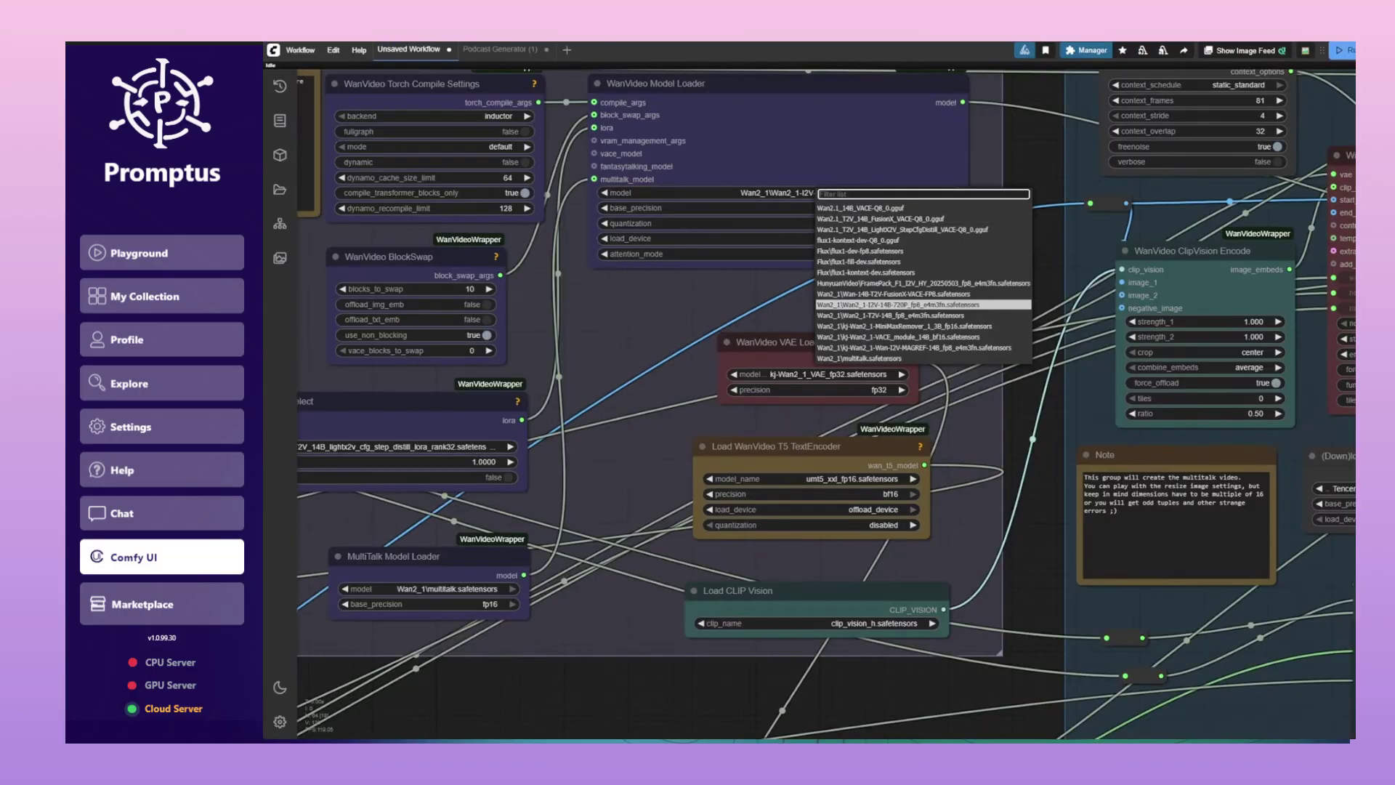
click(922, 304)
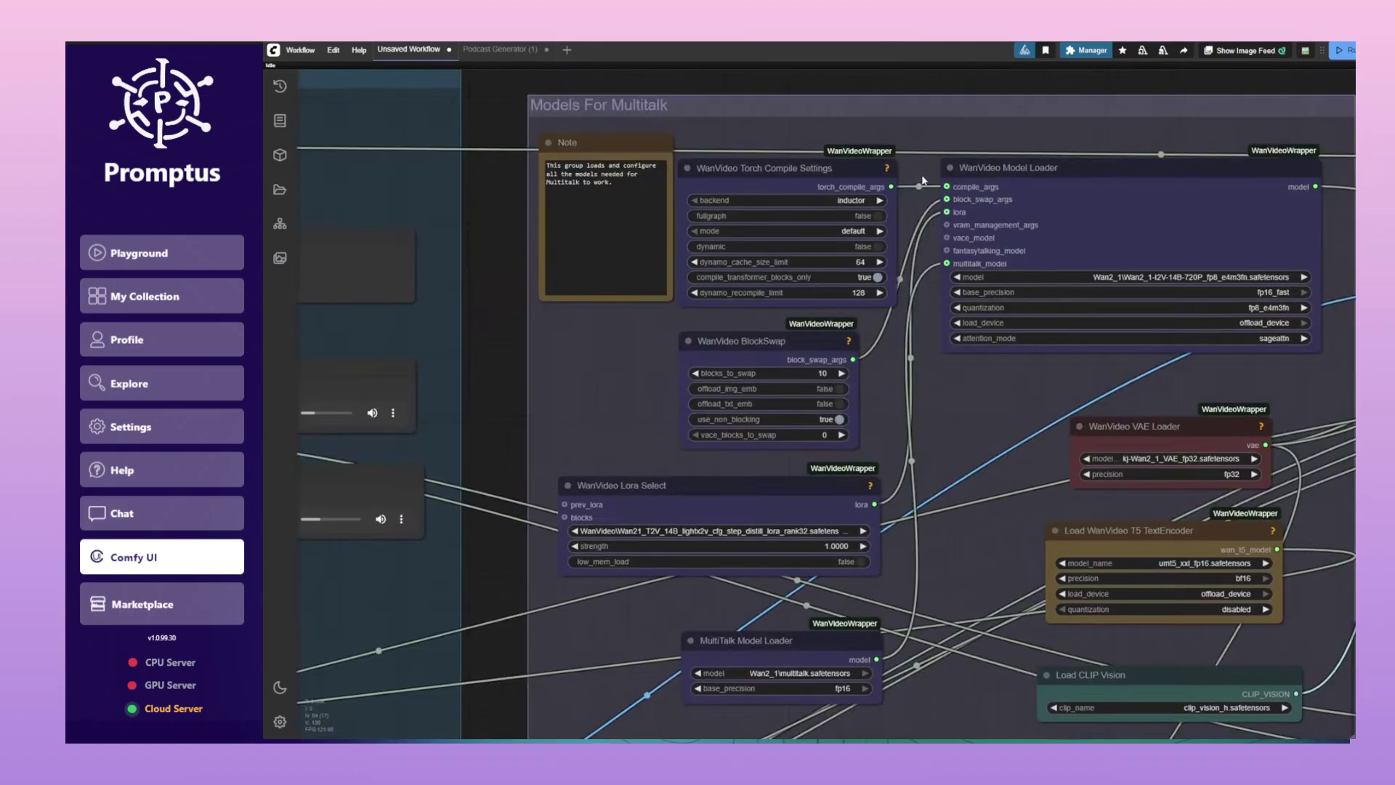
scroll(925, 459, down, 4)
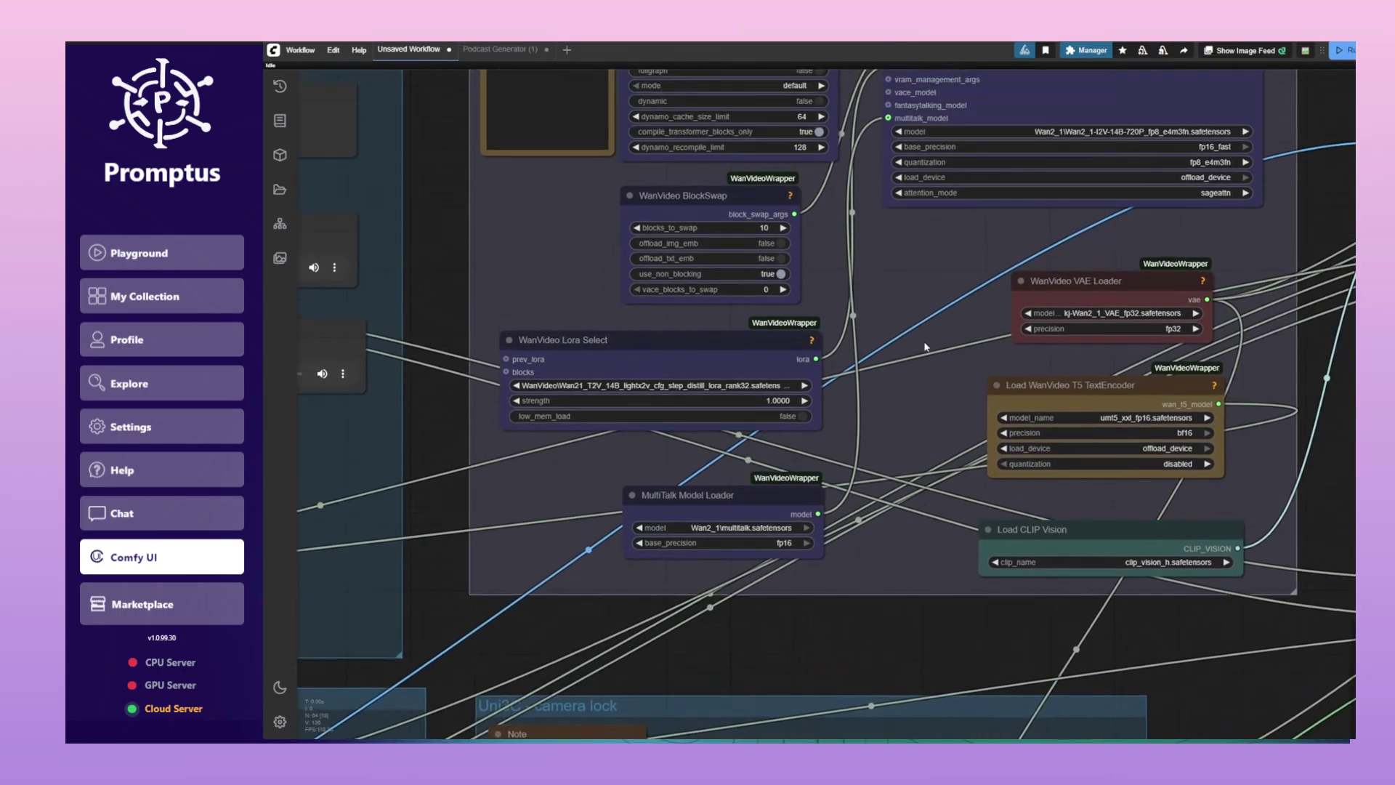
drag(899, 260, 826, 323)
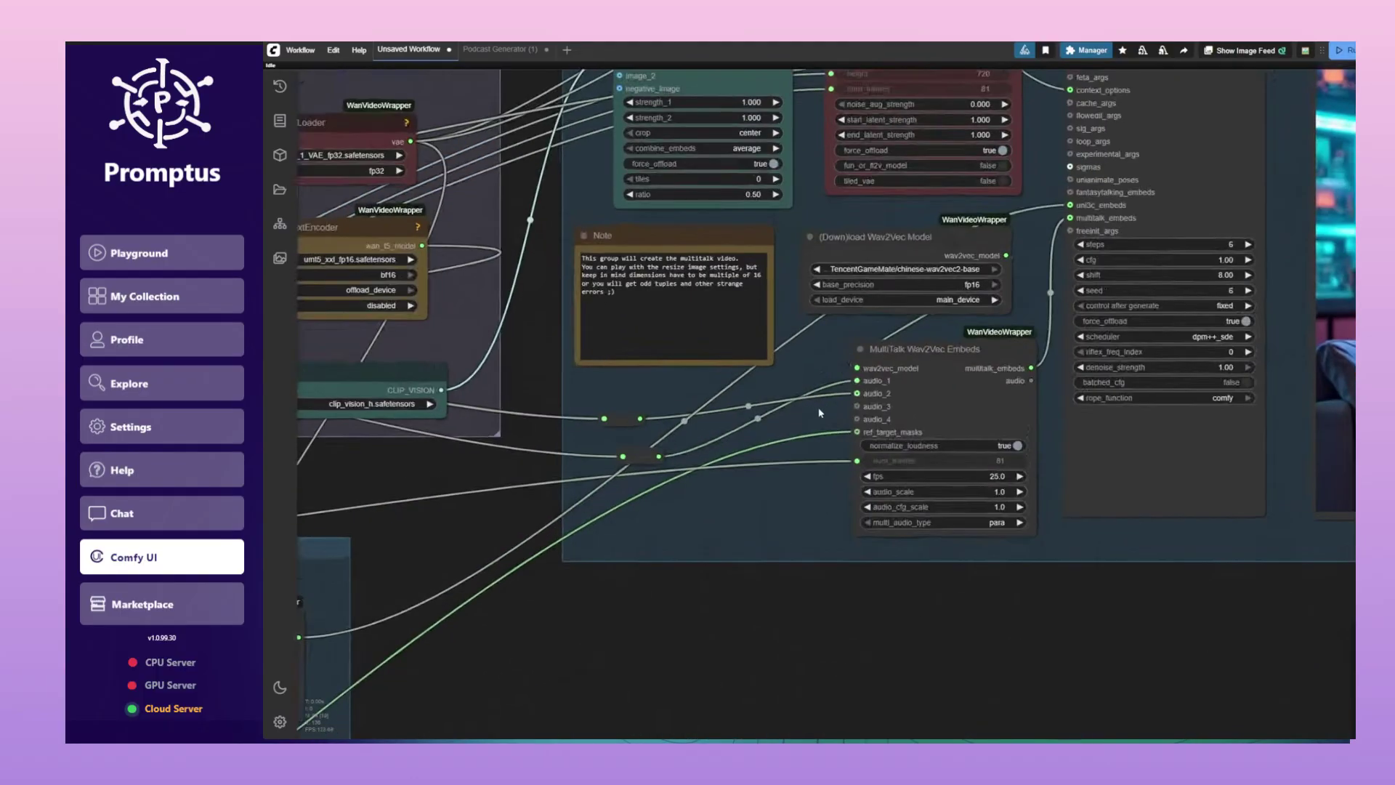
Examine the MultiTalk Wav2Vec Embeds node's audio_1, audio_2 and ref_target_masks inputs
scroll(866, 382, up, 3)
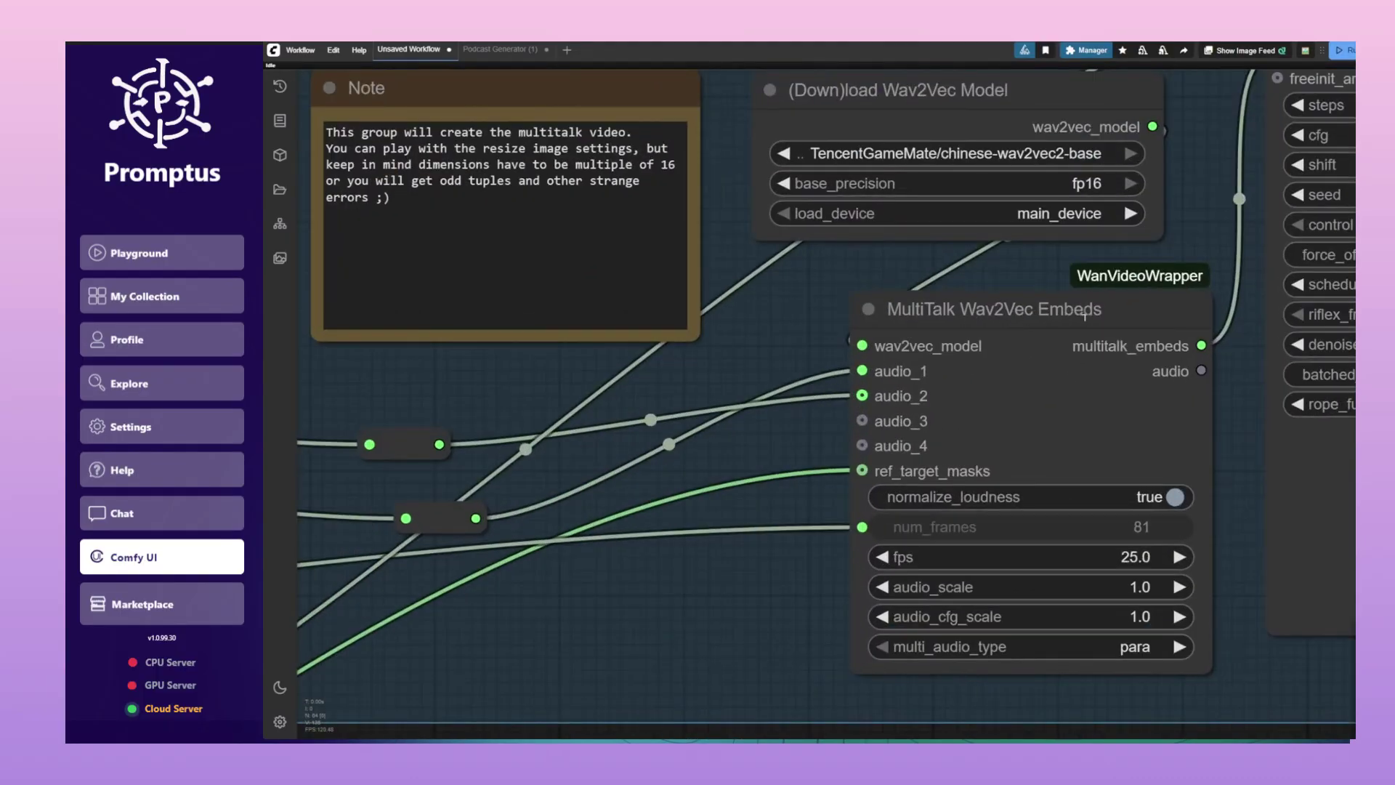
drag(1084, 316, 1132, 326)
scroll(906, 403, up, 3)
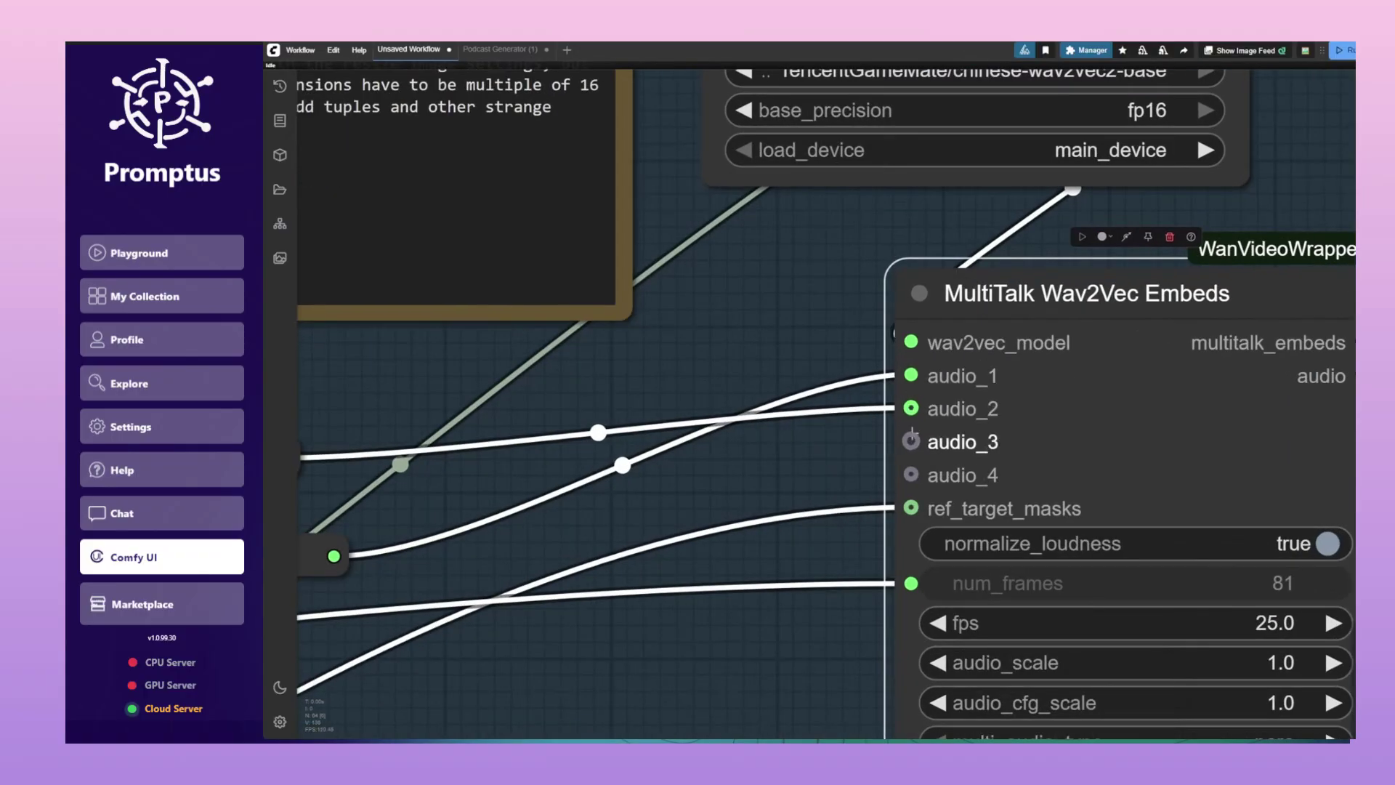
drag(855, 451, 739, 240)
scroll(817, 302, up, 4)
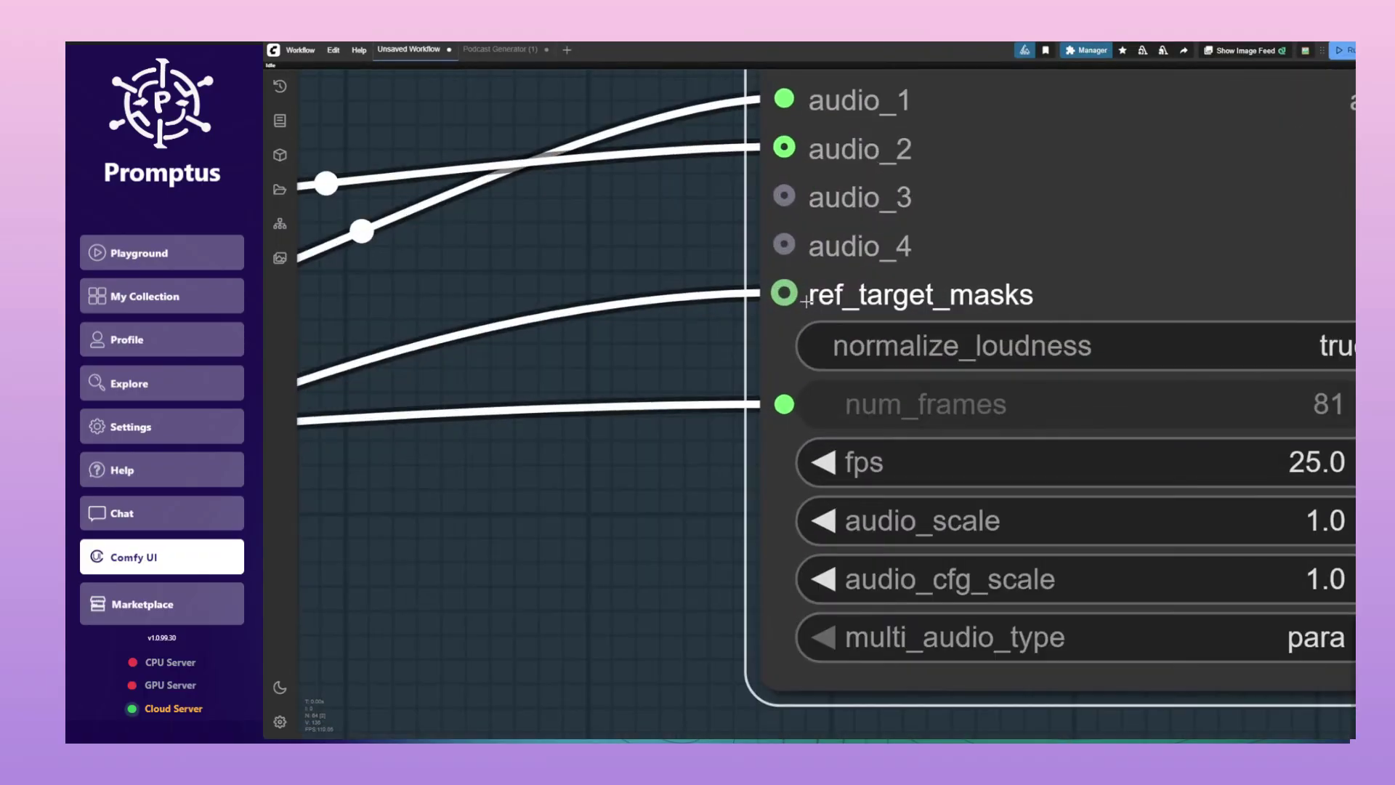
scroll(691, 422, down, 5)
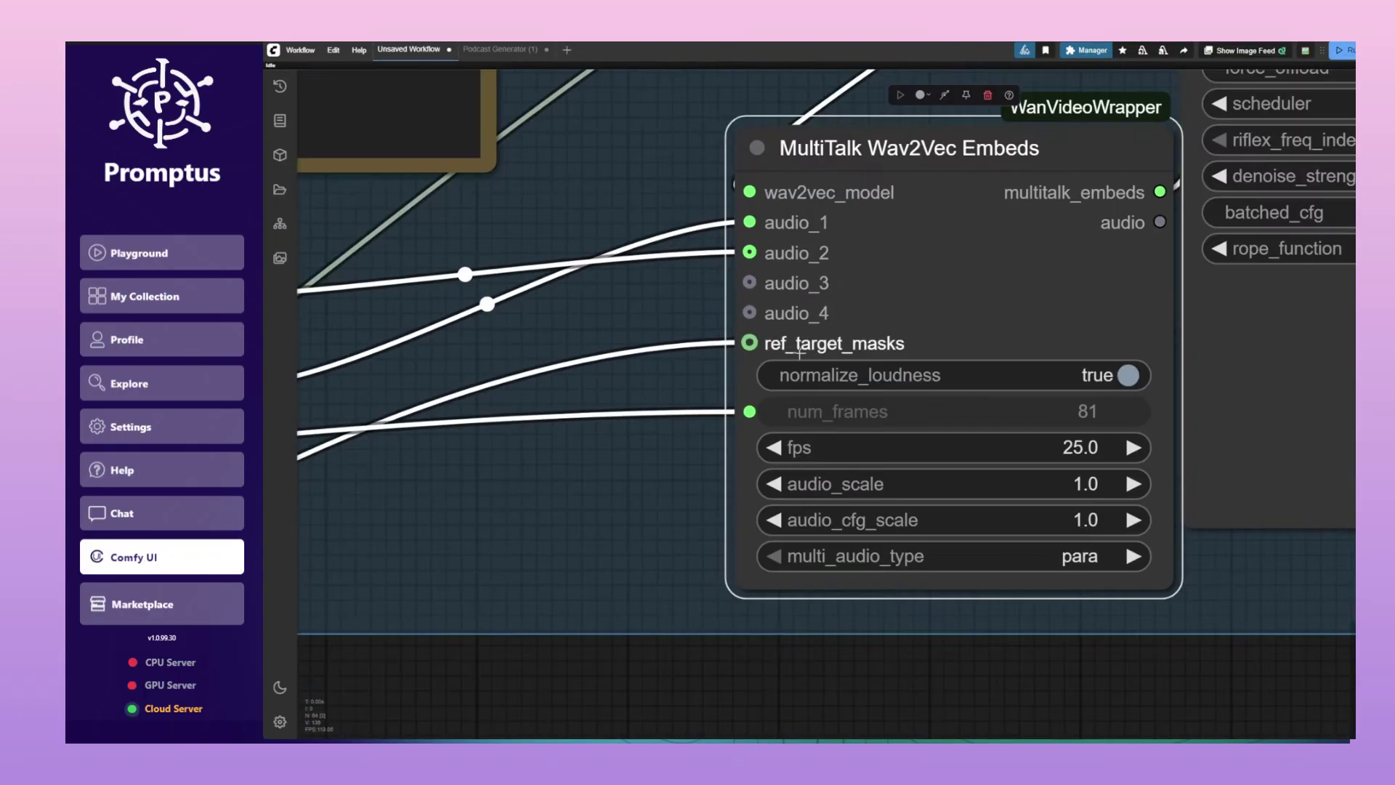
scroll(799, 352, down, 12)
Trace the frame count from the Audio Duration and Math Expression nodes to num_frames on the MultiTalk Wav2Vec Embeds node
drag(407, 581, 1058, 380)
scroll(1053, 380, up, 4)
scroll(798, 305, up, 2)
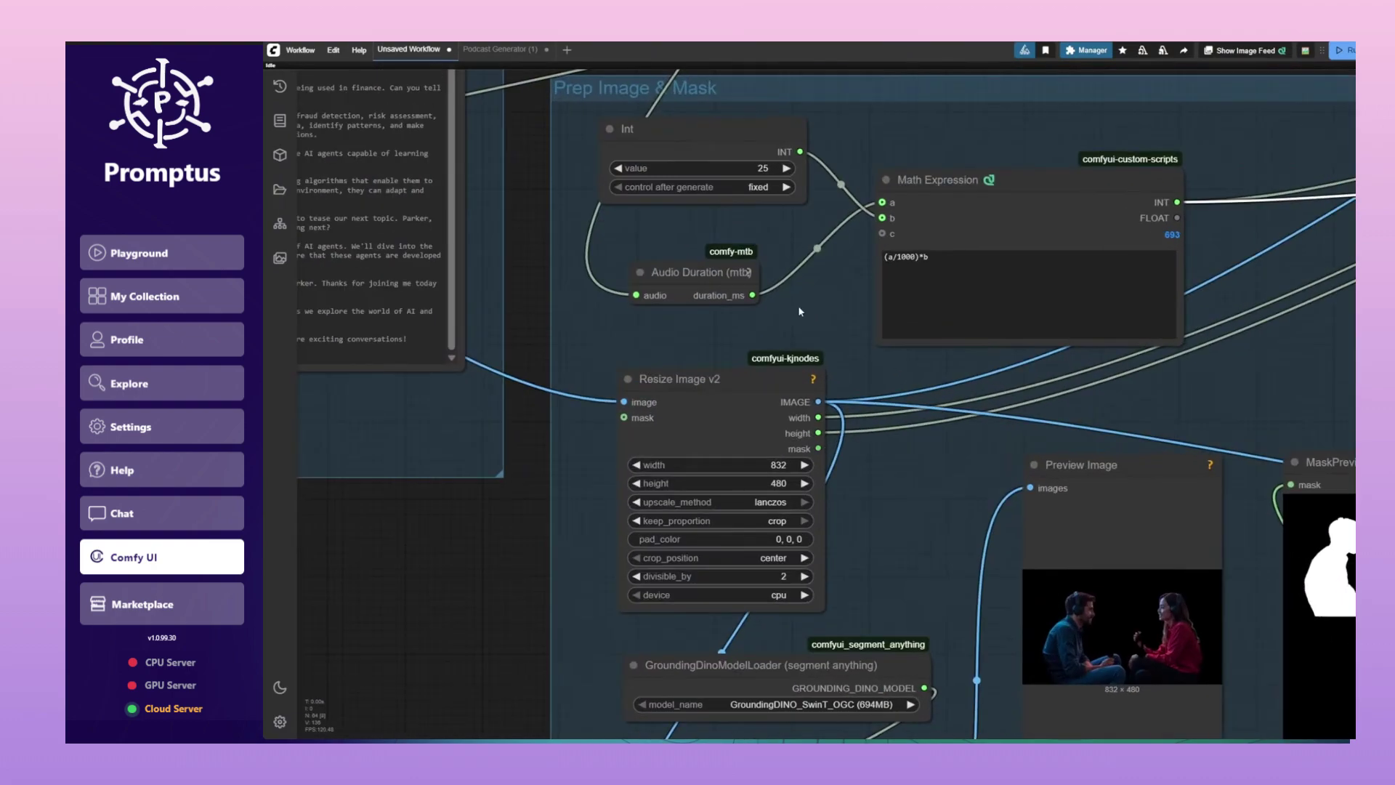
drag(701, 270, 709, 231)
drag(790, 298, 634, 365)
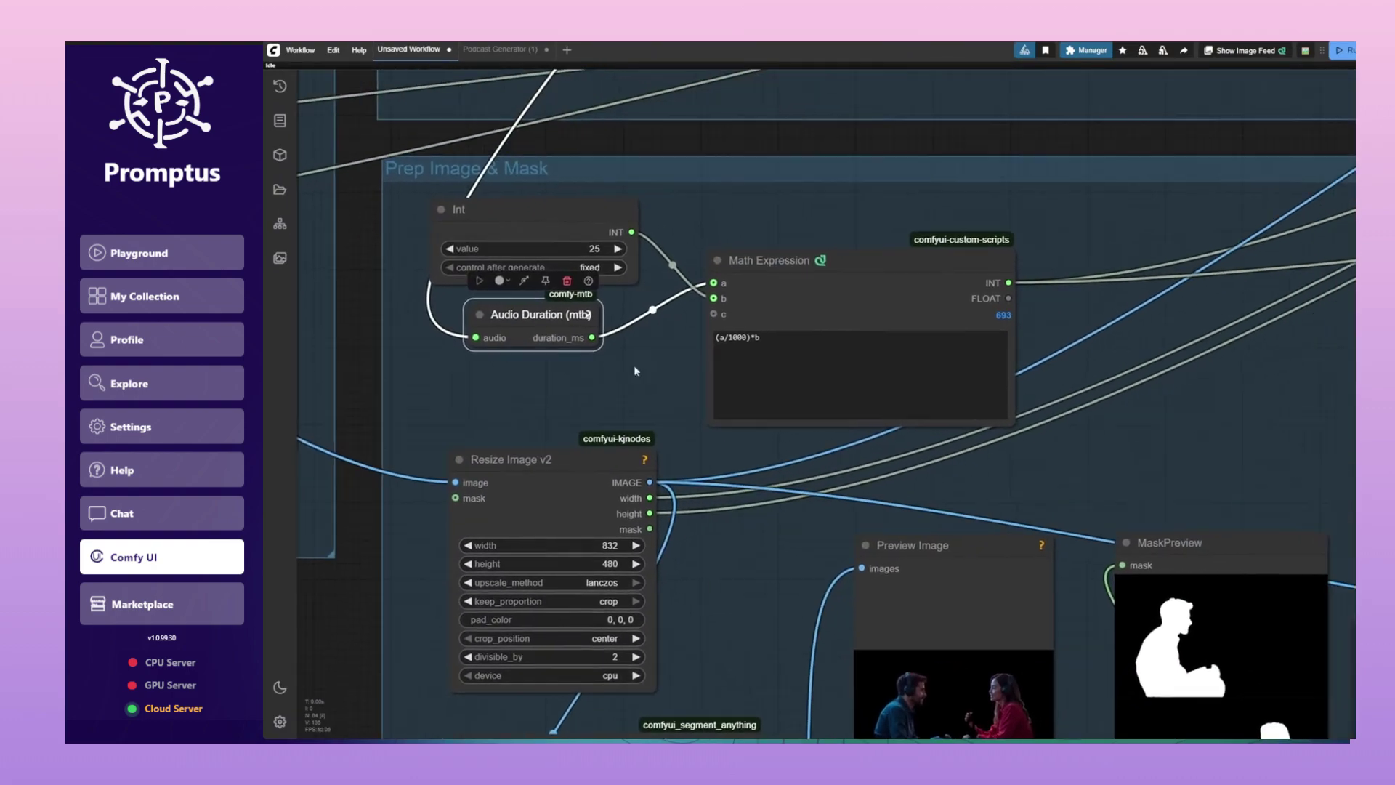
scroll(997, 320, up, 4)
scroll(994, 319, up, 4)
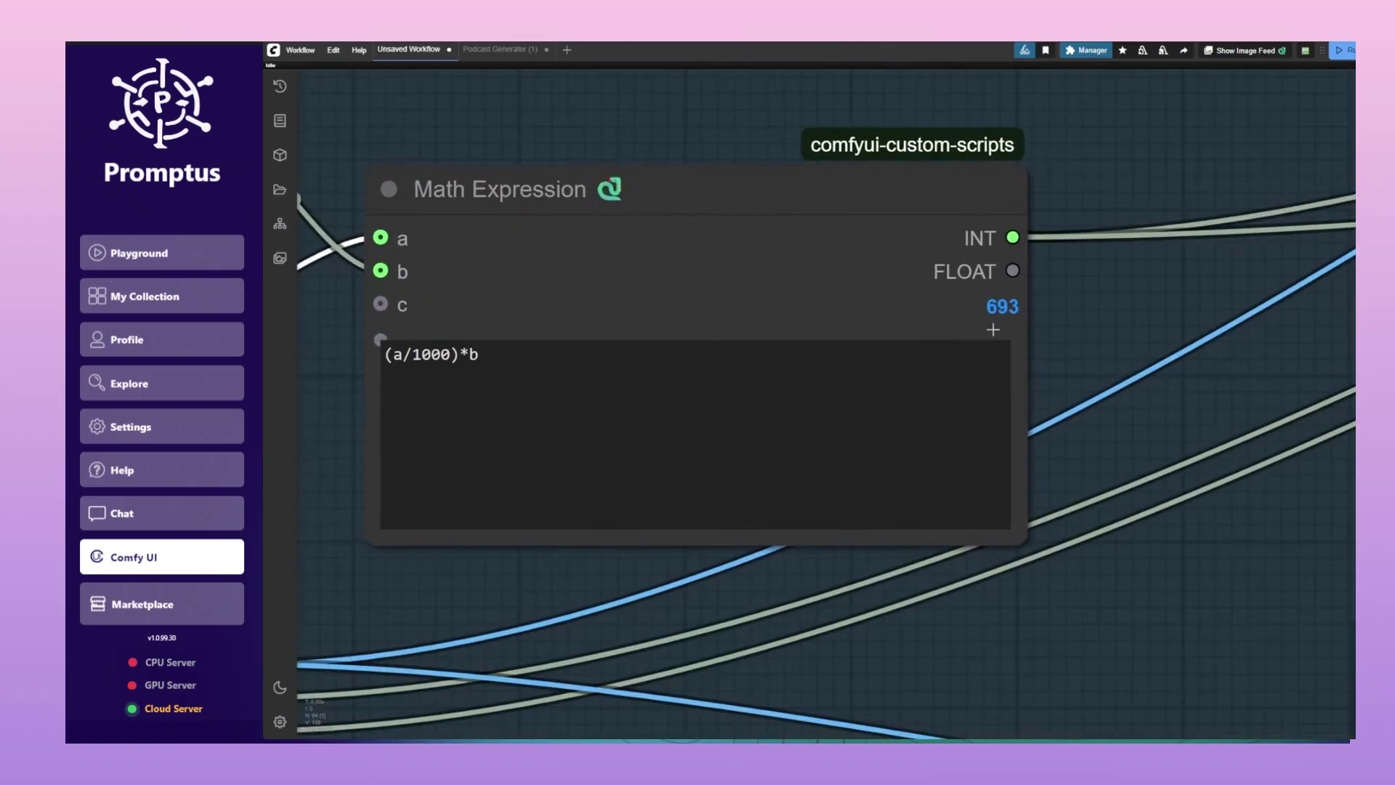
drag(1005, 320, 552, 428)
scroll(552, 429, down, 12)
scroll(911, 416, up, 5)
scroll(910, 416, down, 2)
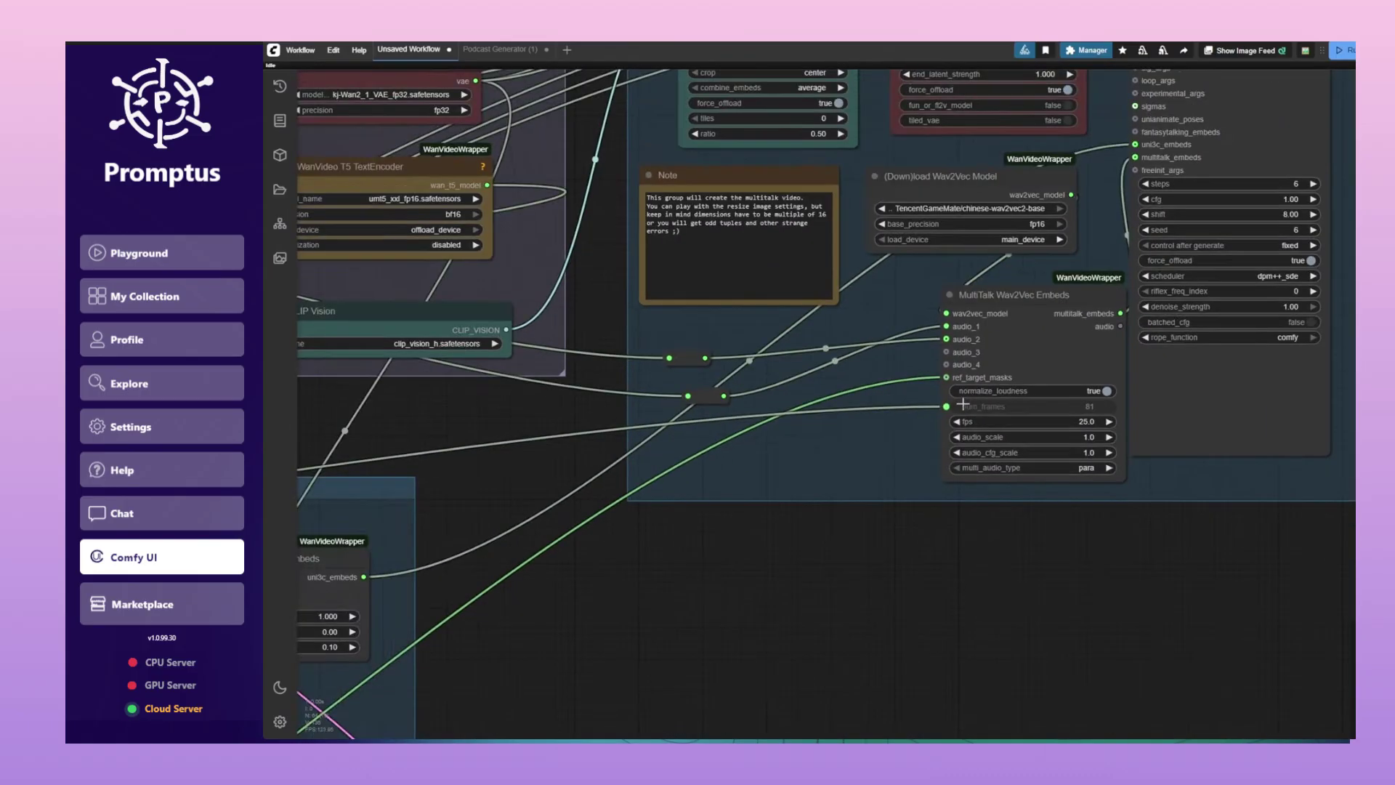
click(963, 404)
scroll(931, 417, up, 5)
Inspect the segmented podcasters in Preview Image and the individual speaker masks in MaskPreview
scroll(960, 415, down, 5)
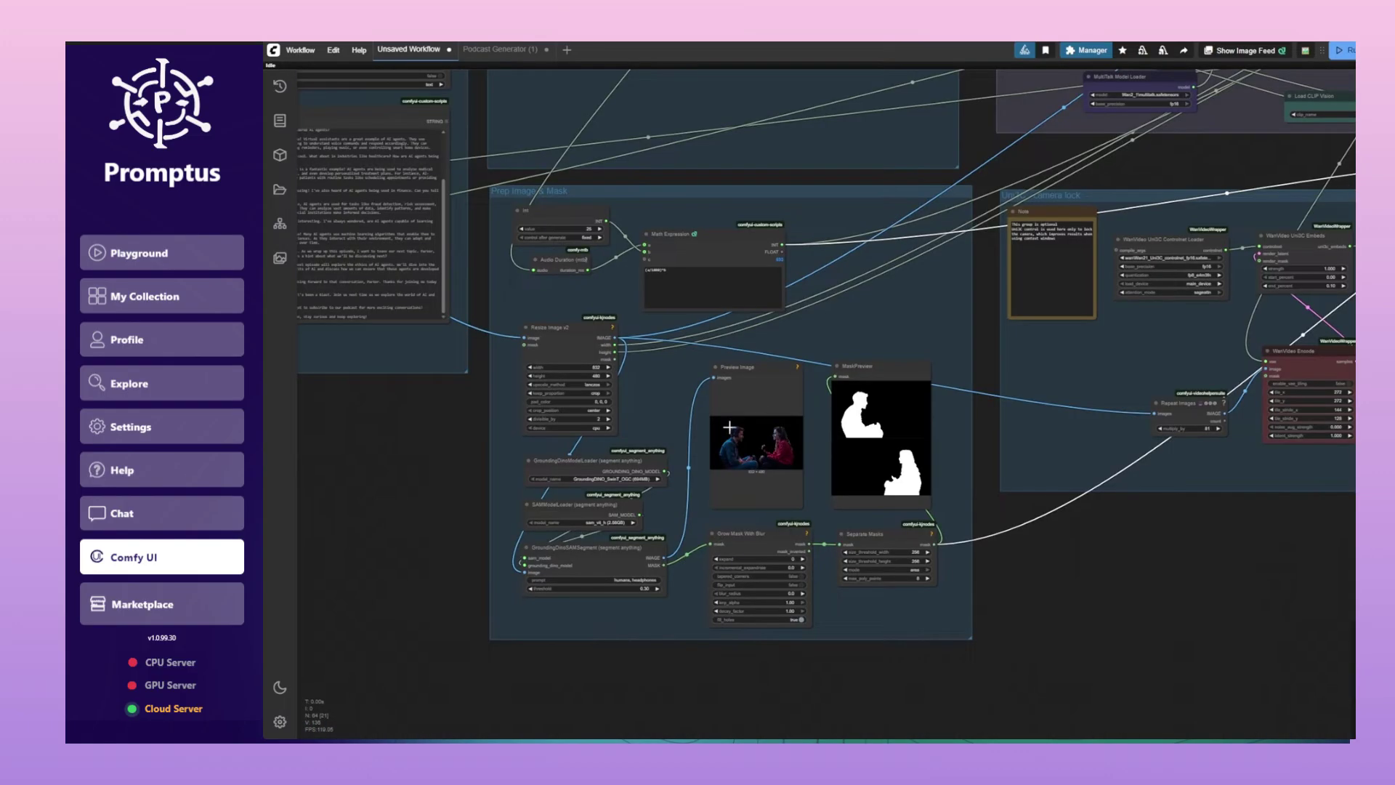
scroll(744, 466, up, 6)
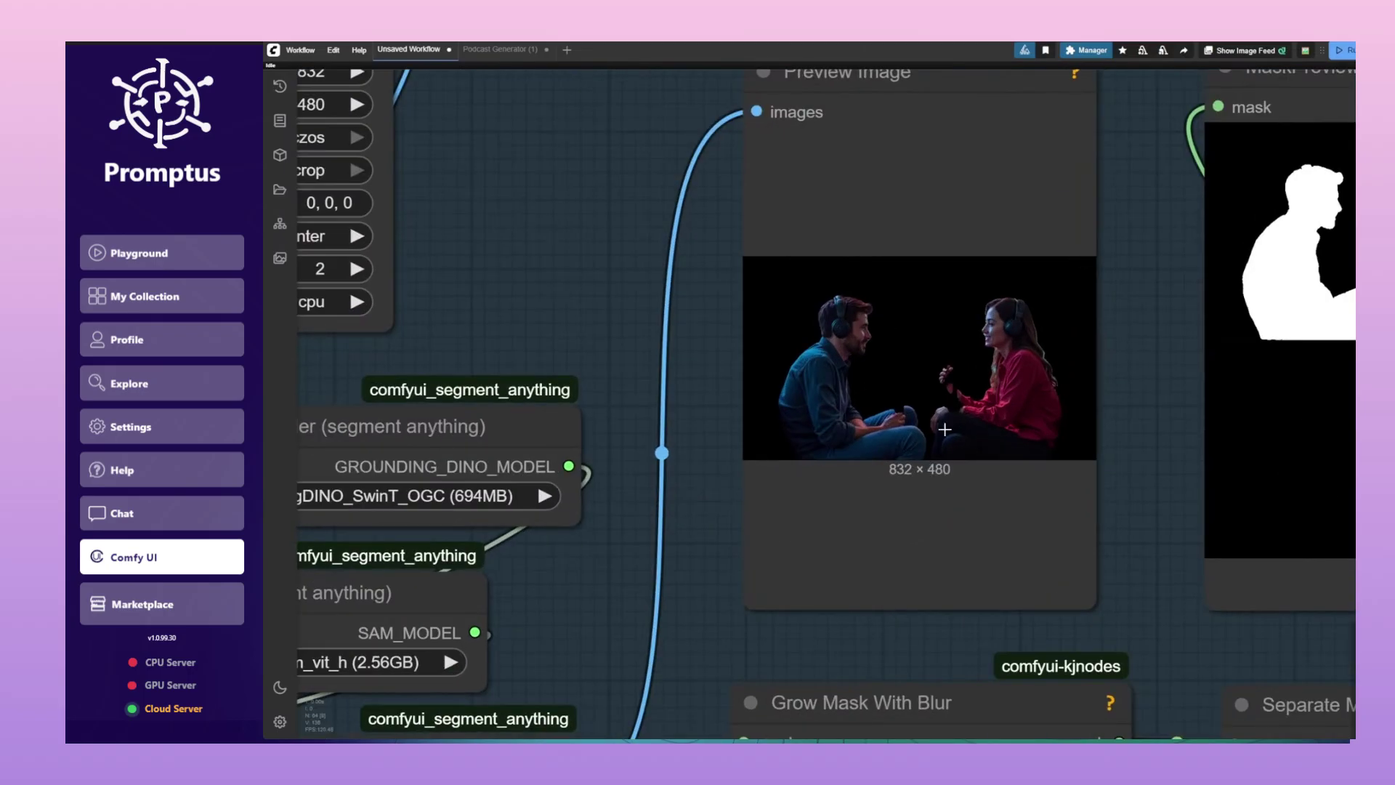
drag(865, 325, 702, 362)
scroll(708, 443, up, 4)
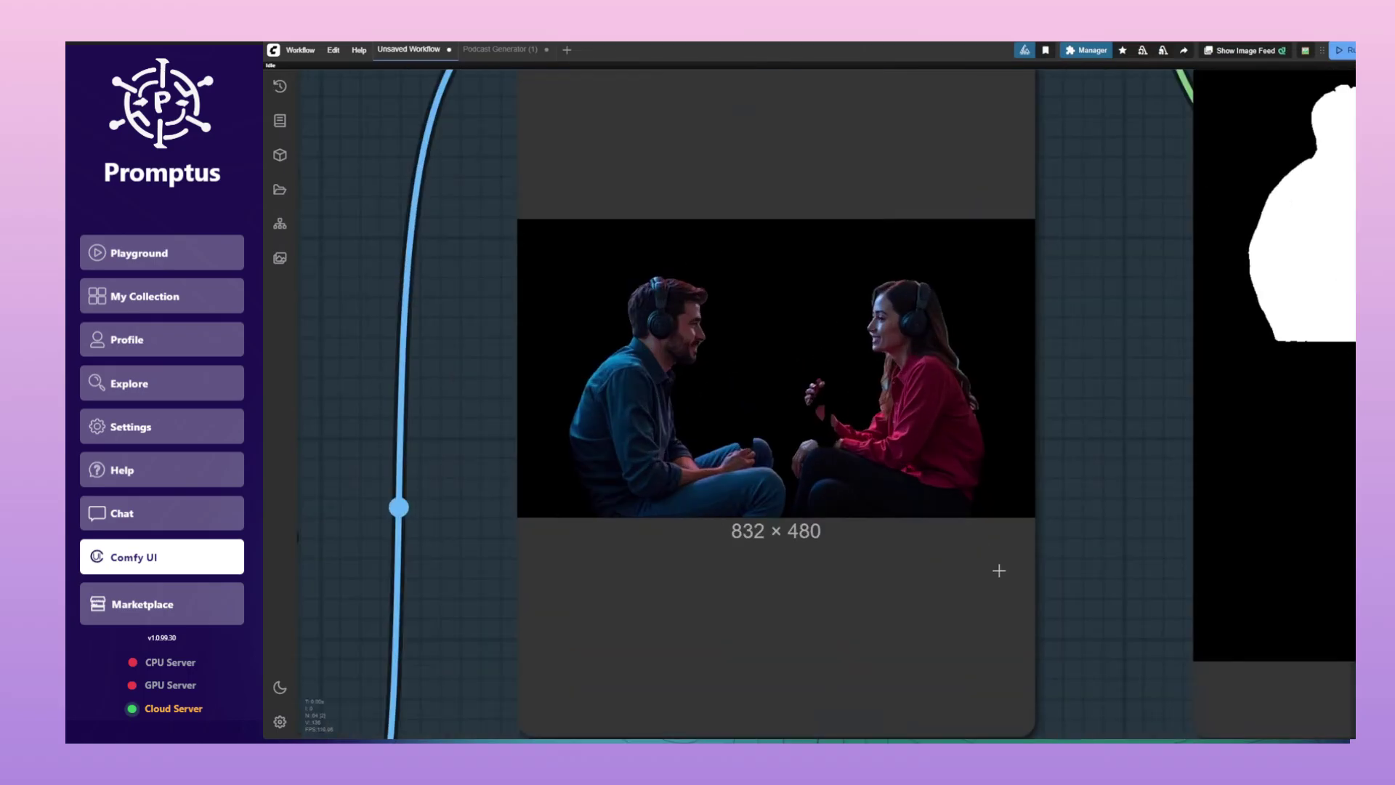
click(1022, 399)
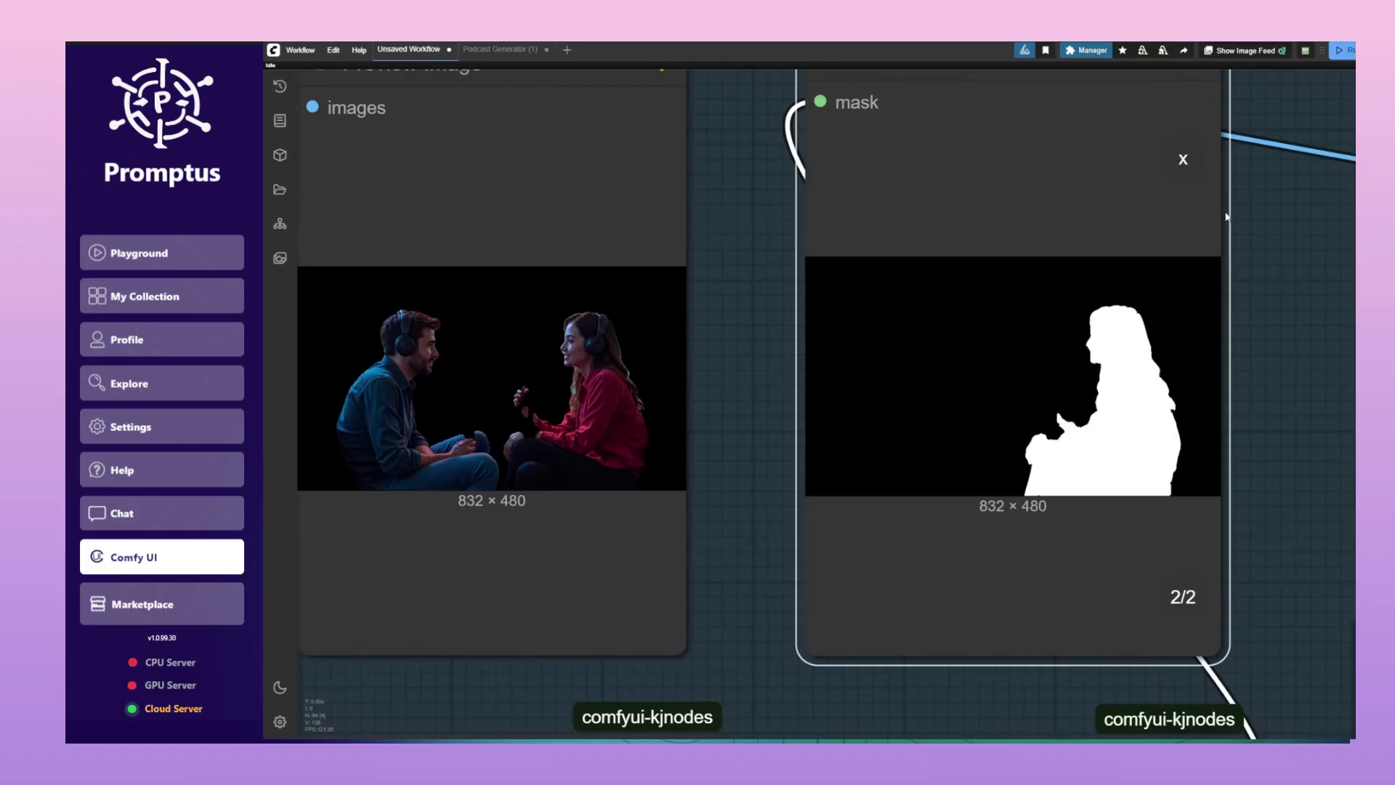
click(826, 317)
scroll(1213, 609, down, 10)
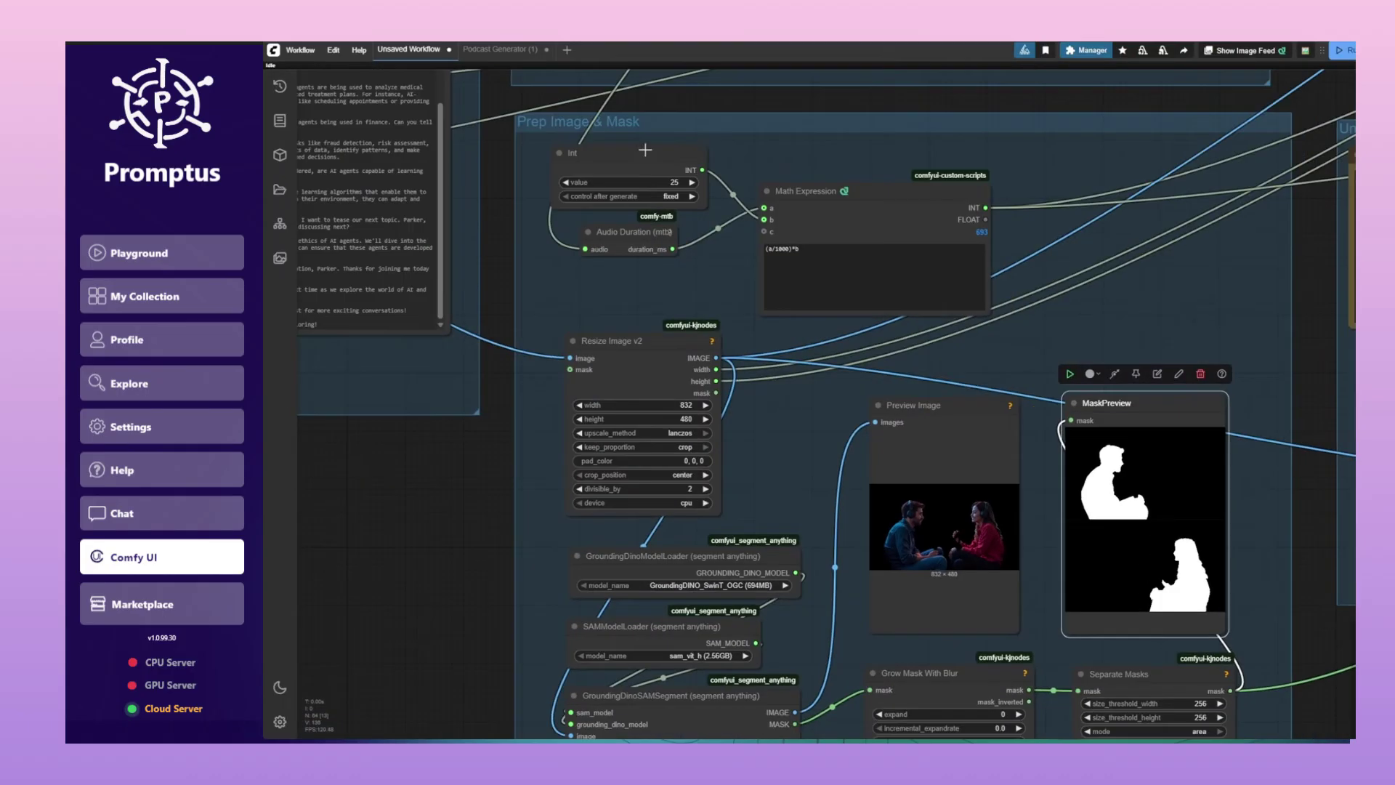
Follow the speaker masks to ref_target_masks on the MultiTalk Wav2Vec Embeds node and check its outputs
drag(1162, 218, 610, 704)
scroll(610, 703, up, 3)
scroll(1116, 371, up, 4)
scroll(1141, 295, up, 3)
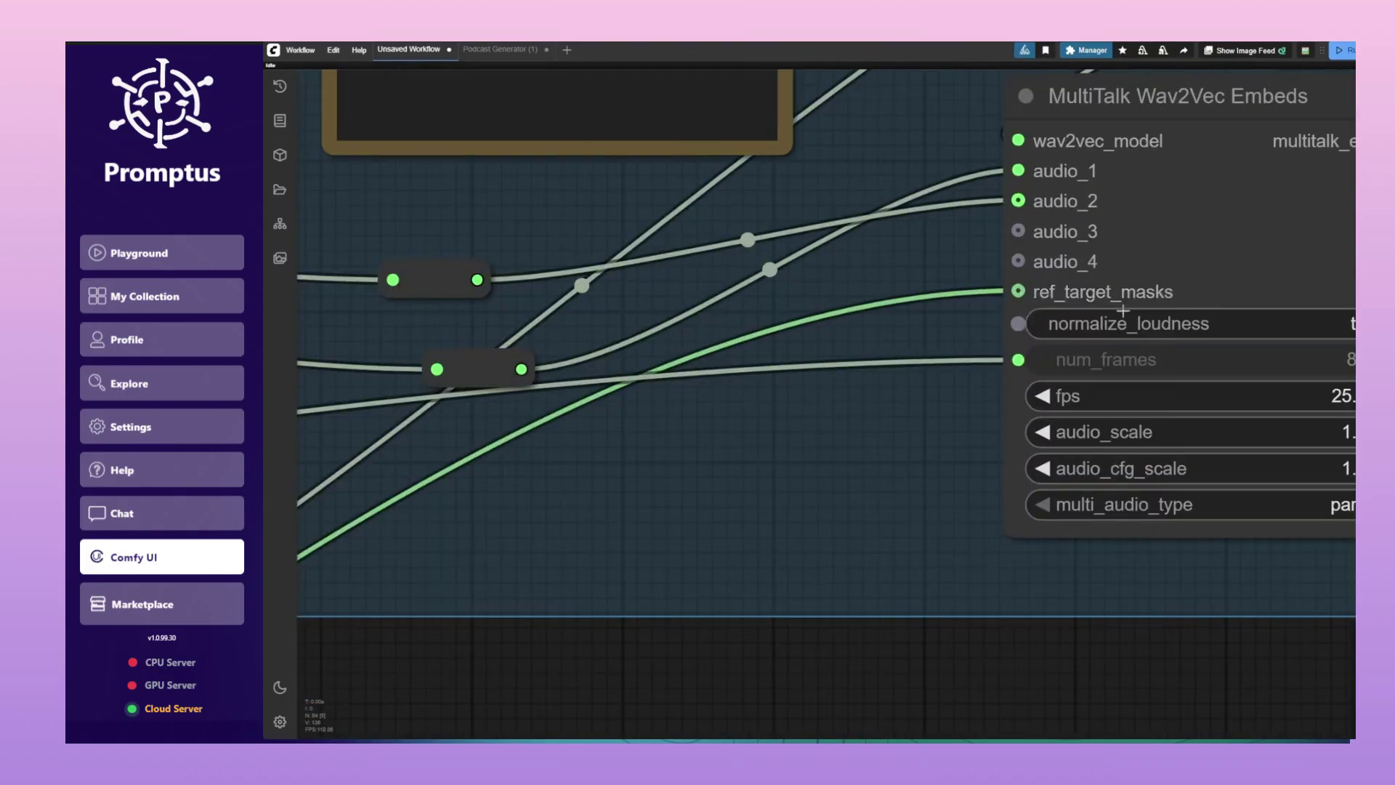
scroll(1090, 237, down, 2)
drag(964, 163, 810, 291)
click(1107, 387)
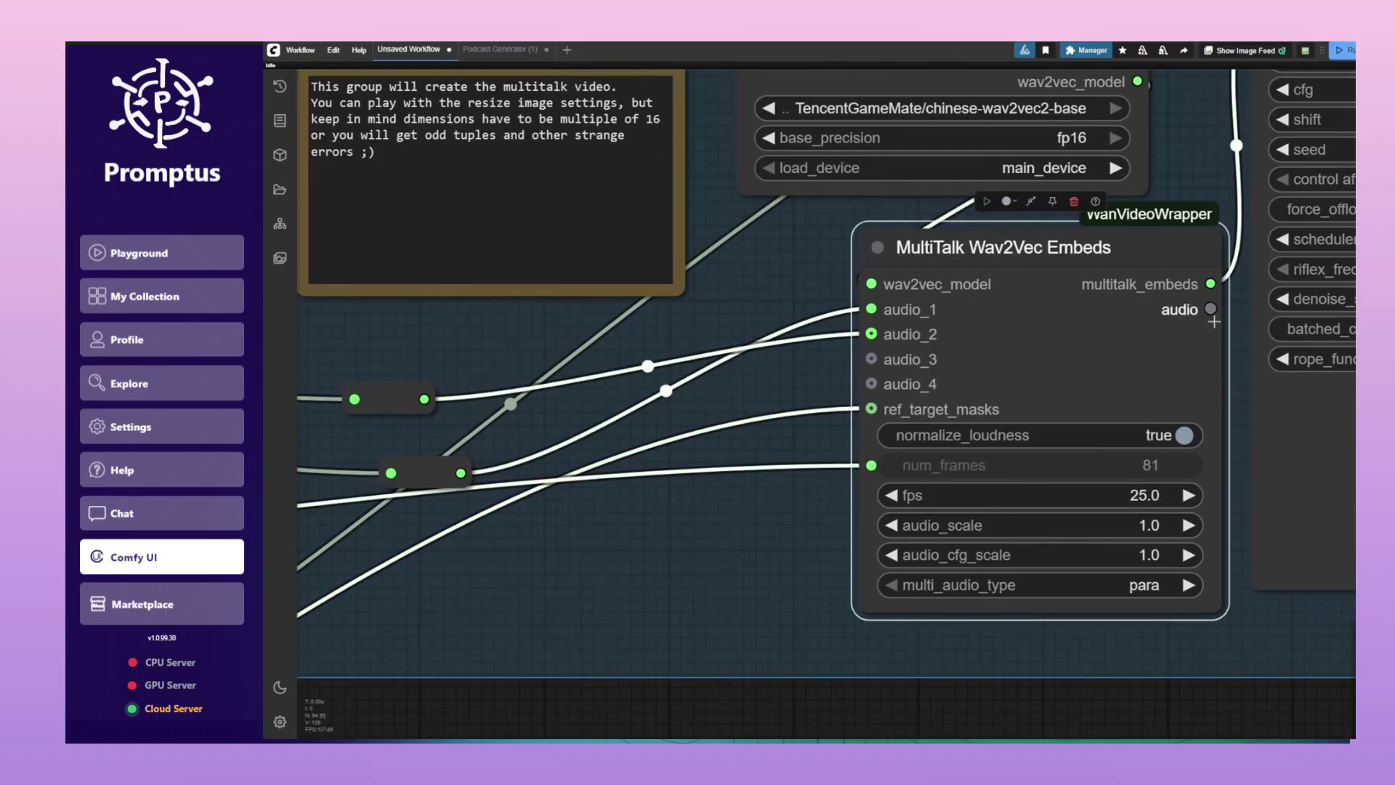
scroll(1209, 314, down, 2)
Examine the WanVideo Context Options node that feeds the sampler in the Multitalk Video group
drag(1235, 94, 1131, 388)
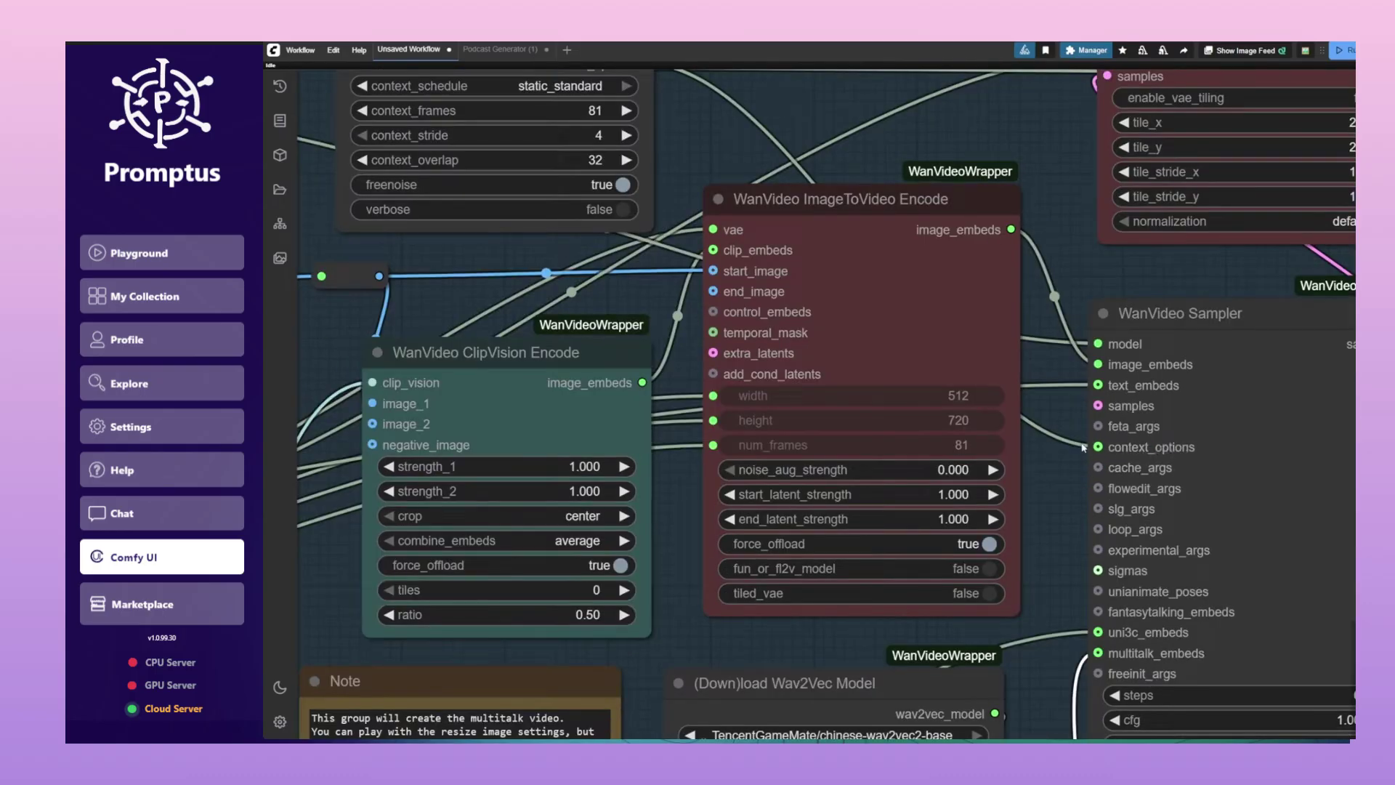
drag(1077, 184, 906, 214)
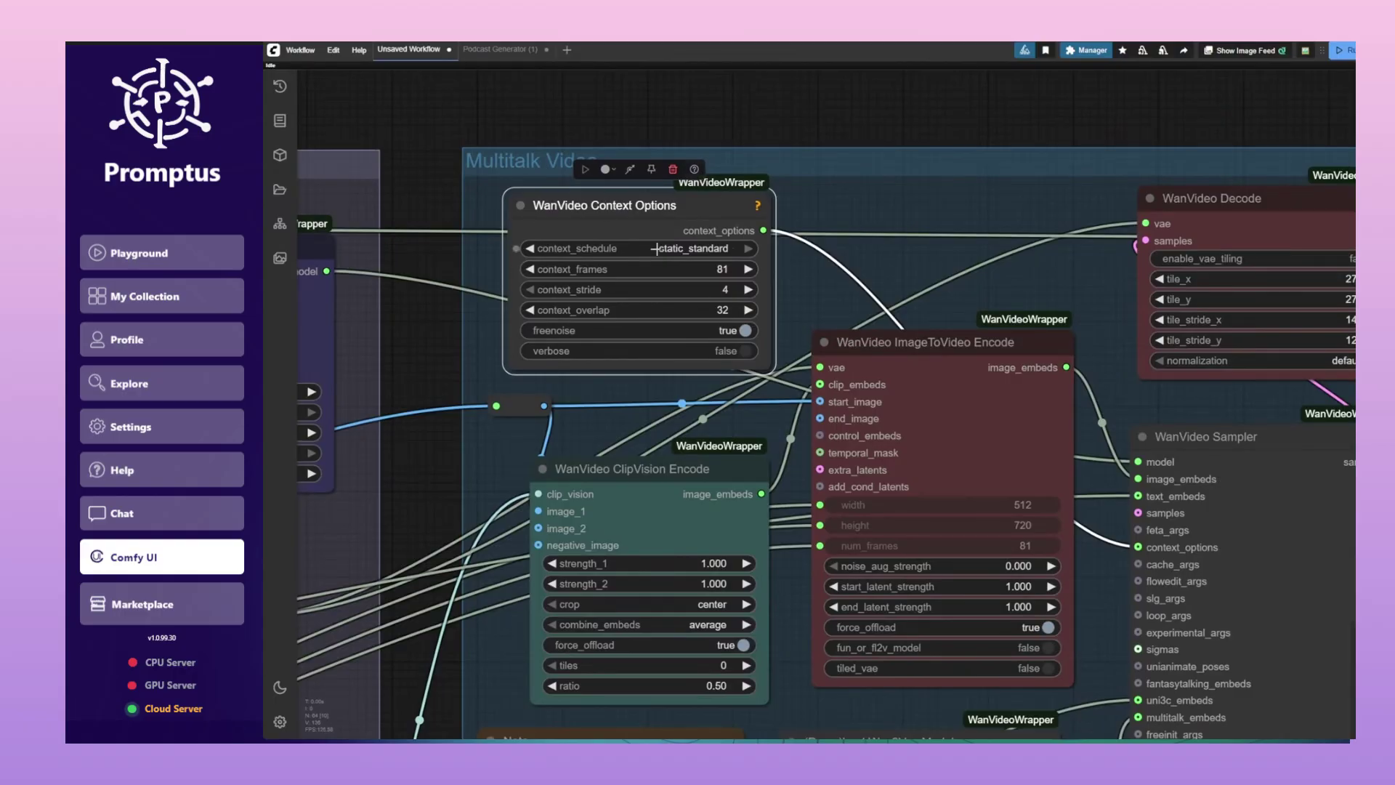
scroll(802, 198, up, 5)
drag(702, 102, 969, 127)
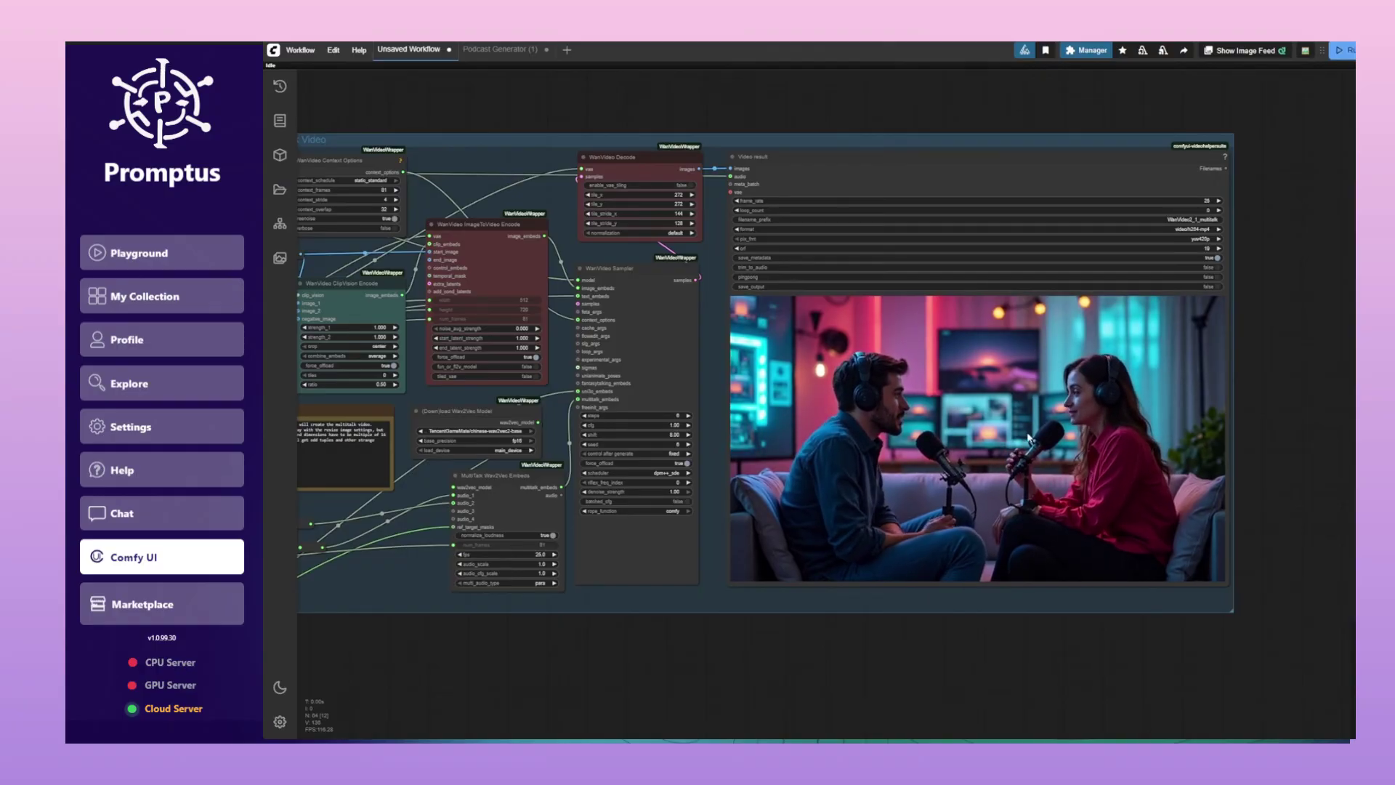
Review the generated podcast video in the Video result node along with the WanVideo Sampler and MultiTalk Wav2Vec Embeds settings
scroll(785, 564, up, 4)
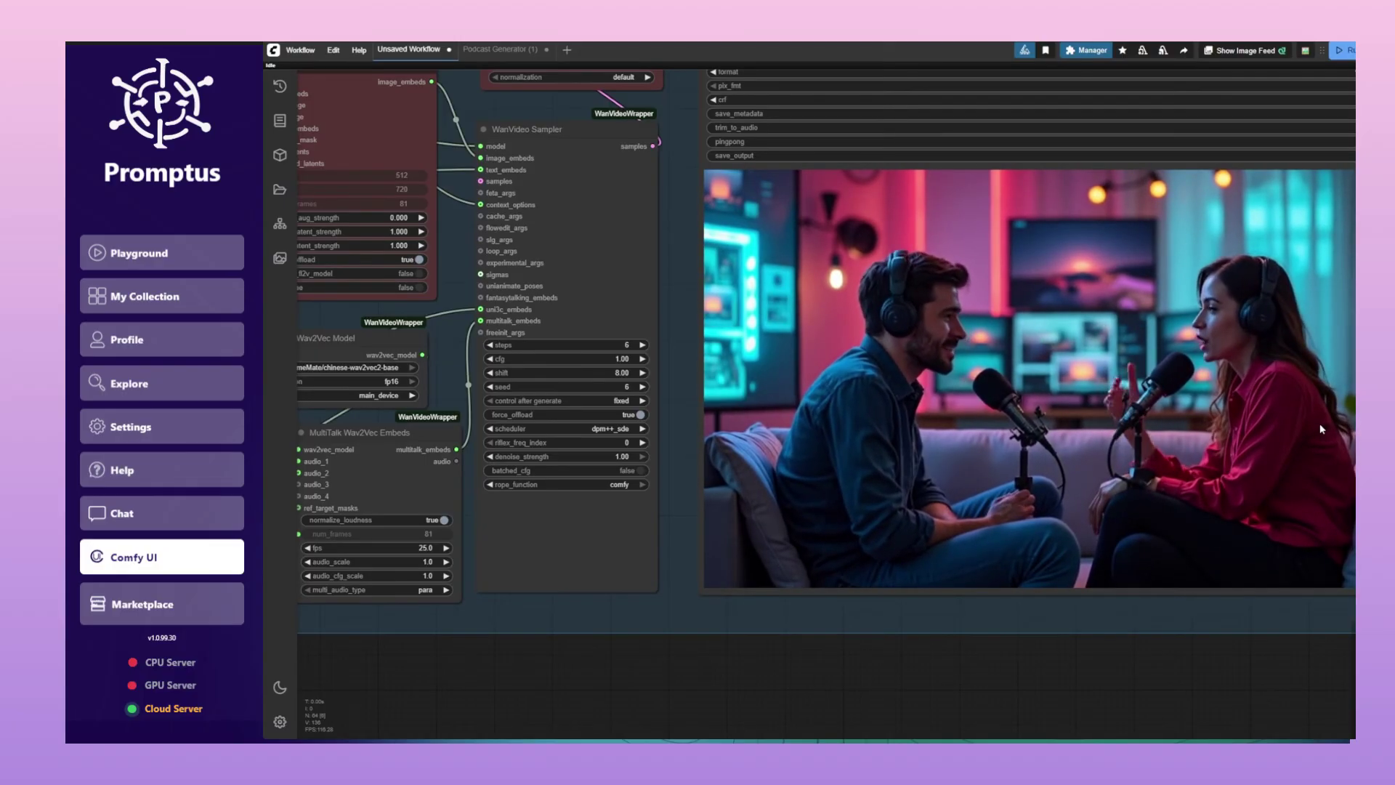
scroll(1319, 423, down, 3)
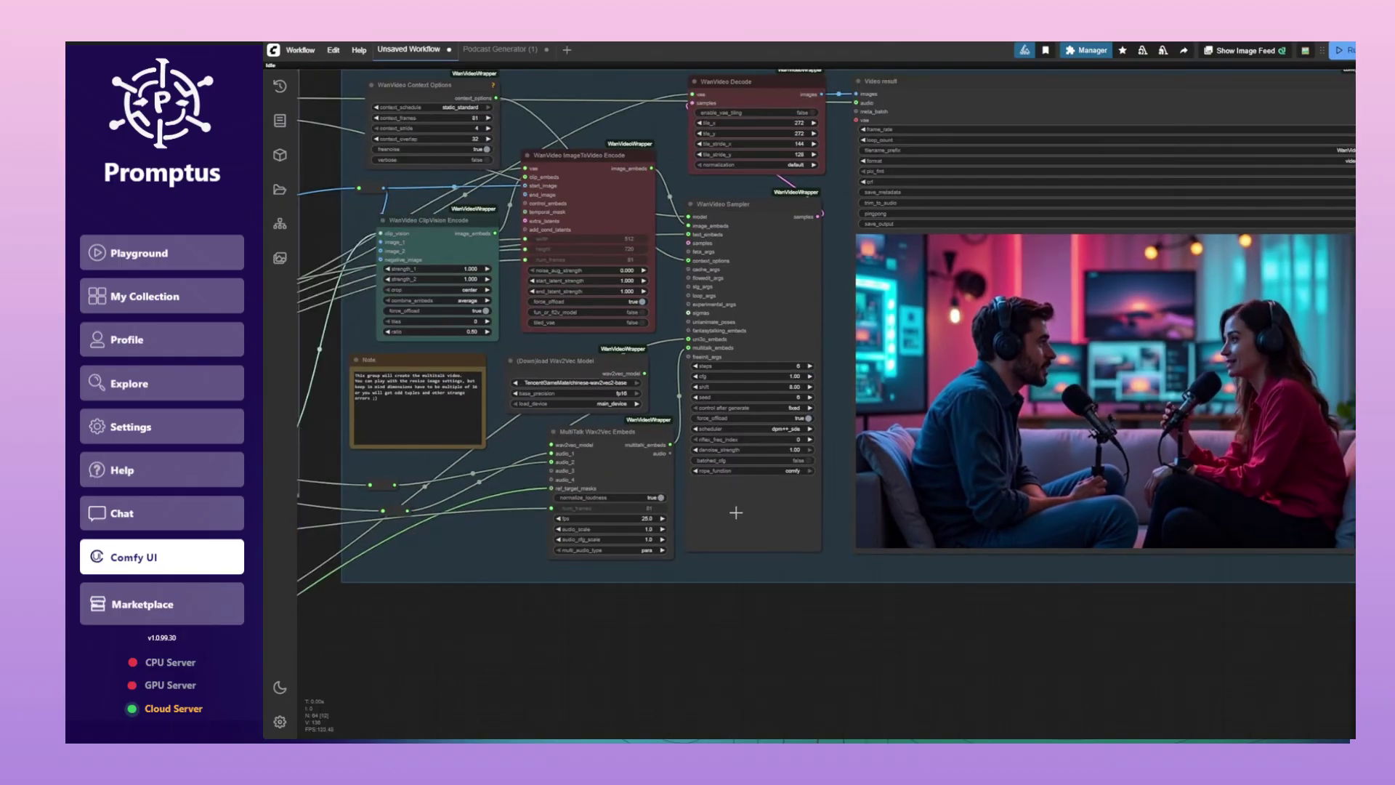
drag(728, 631, 849, 669)
scroll(792, 597, up, 4)
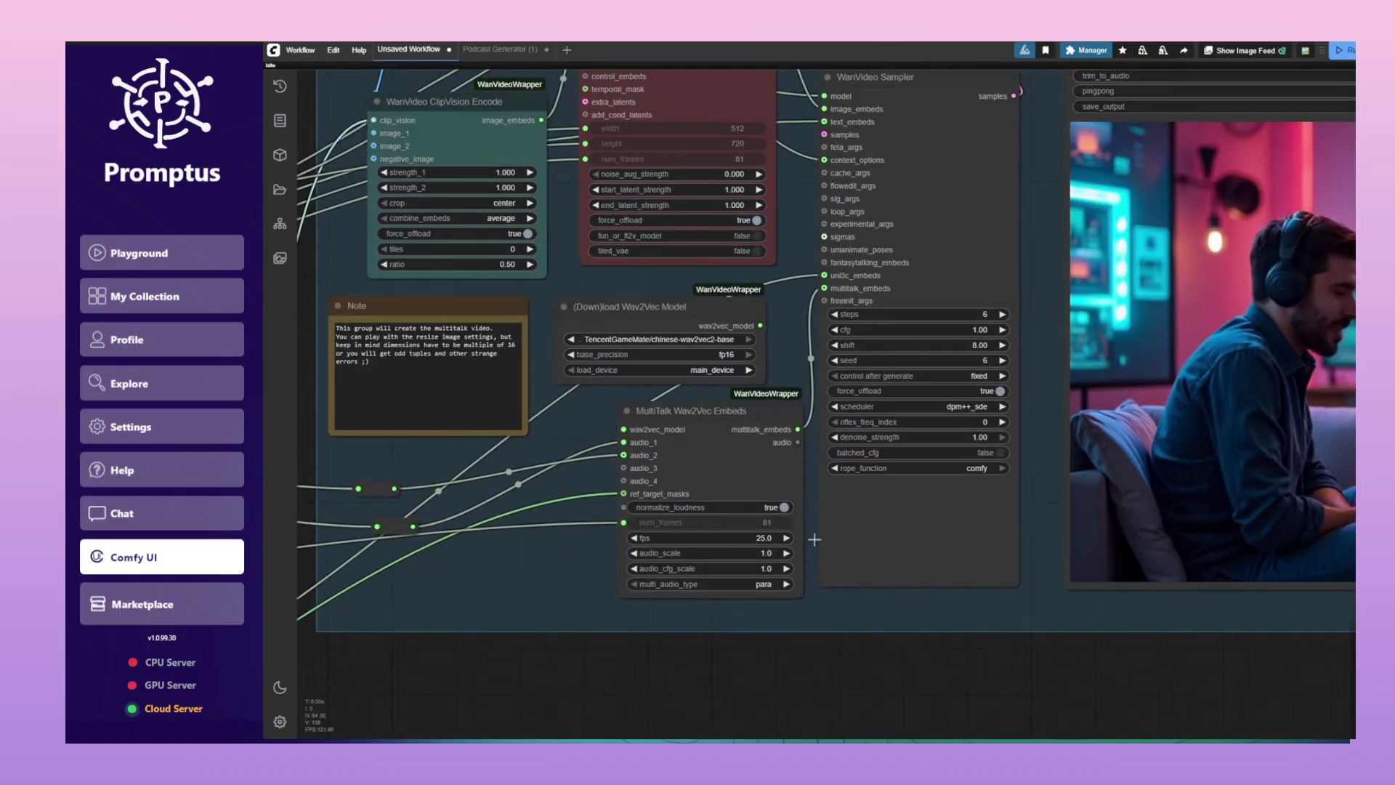
scroll(1026, 628, down, 4)
scroll(875, 713, up, 2)
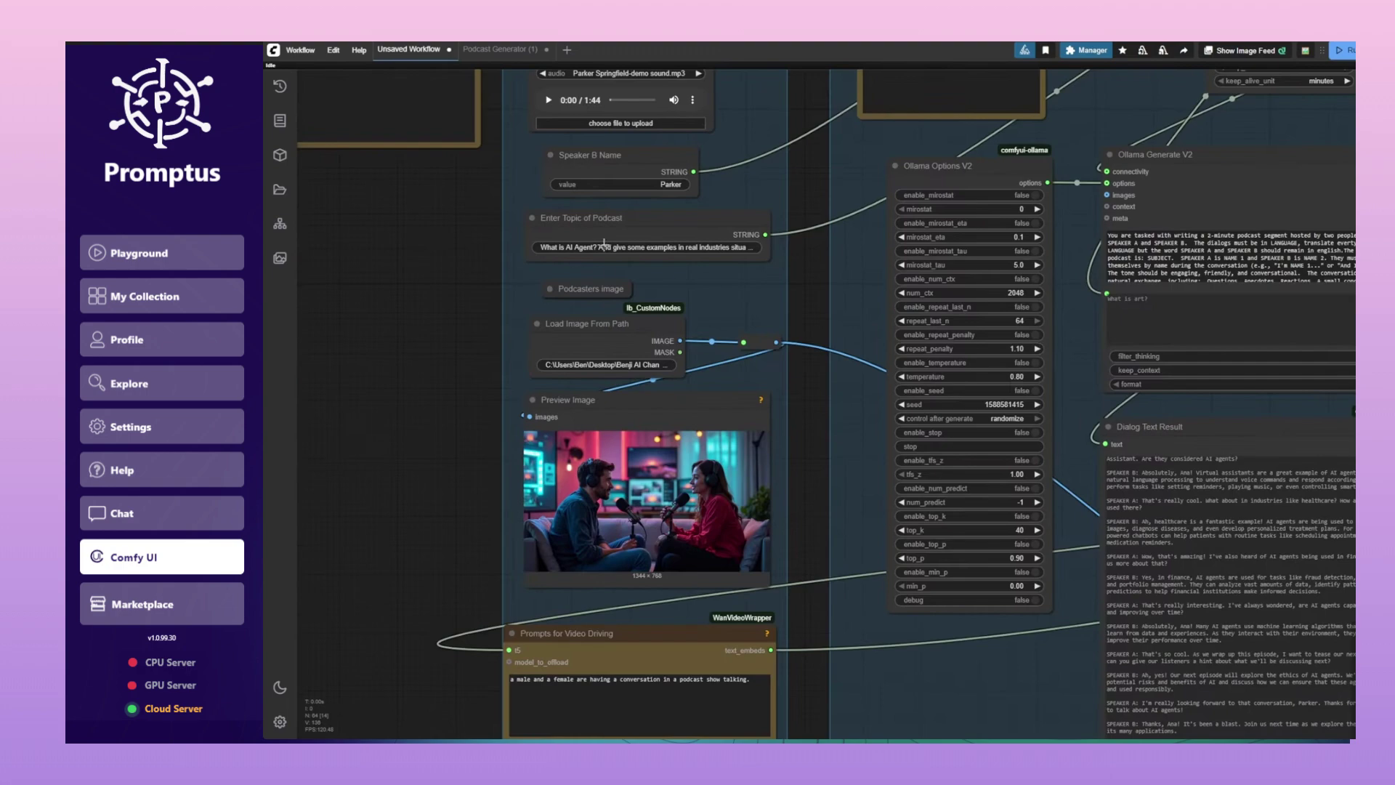
Set the podcast topic to a question beginning "What is Diffusion Model in AI? What can we use in practical way of this type of"
click(579, 238)
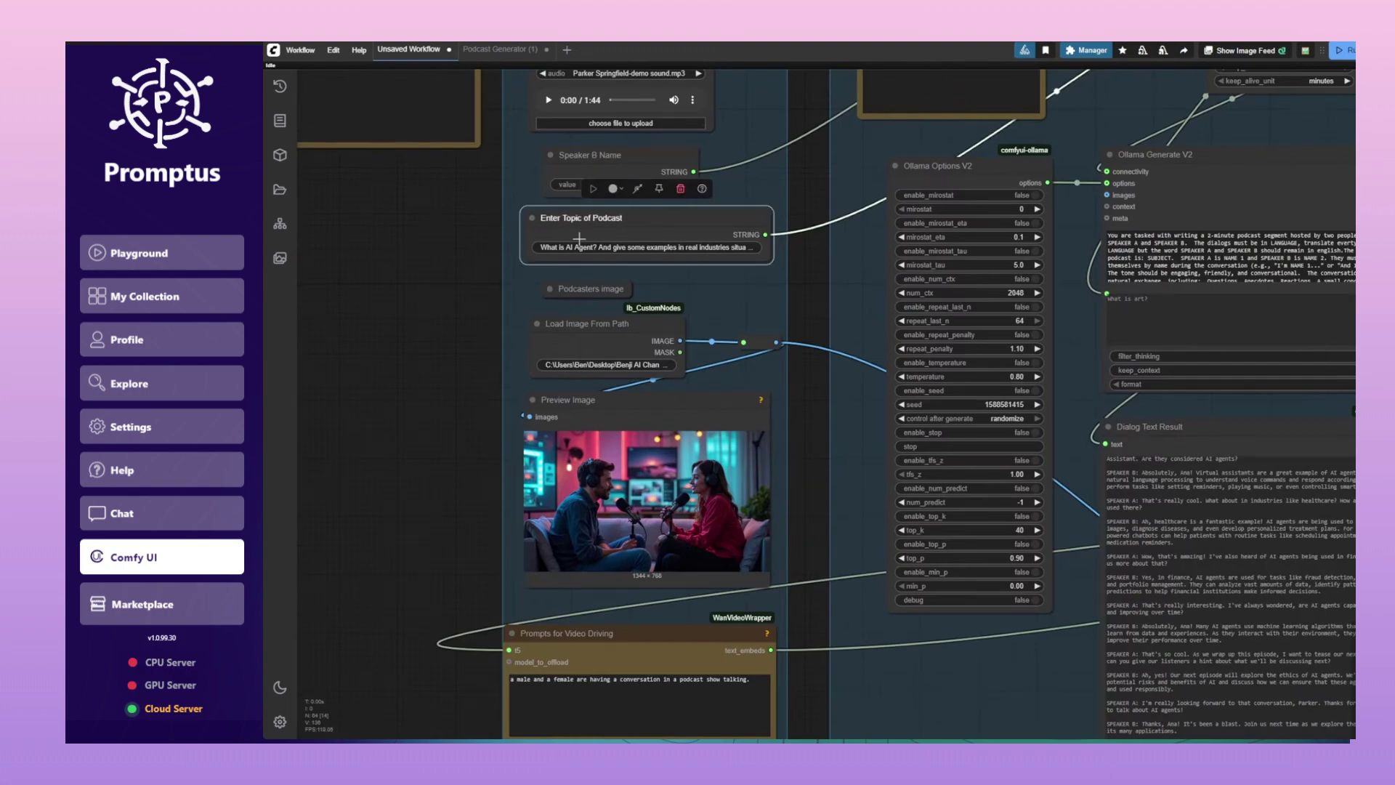
scroll(556, 281, up, 3)
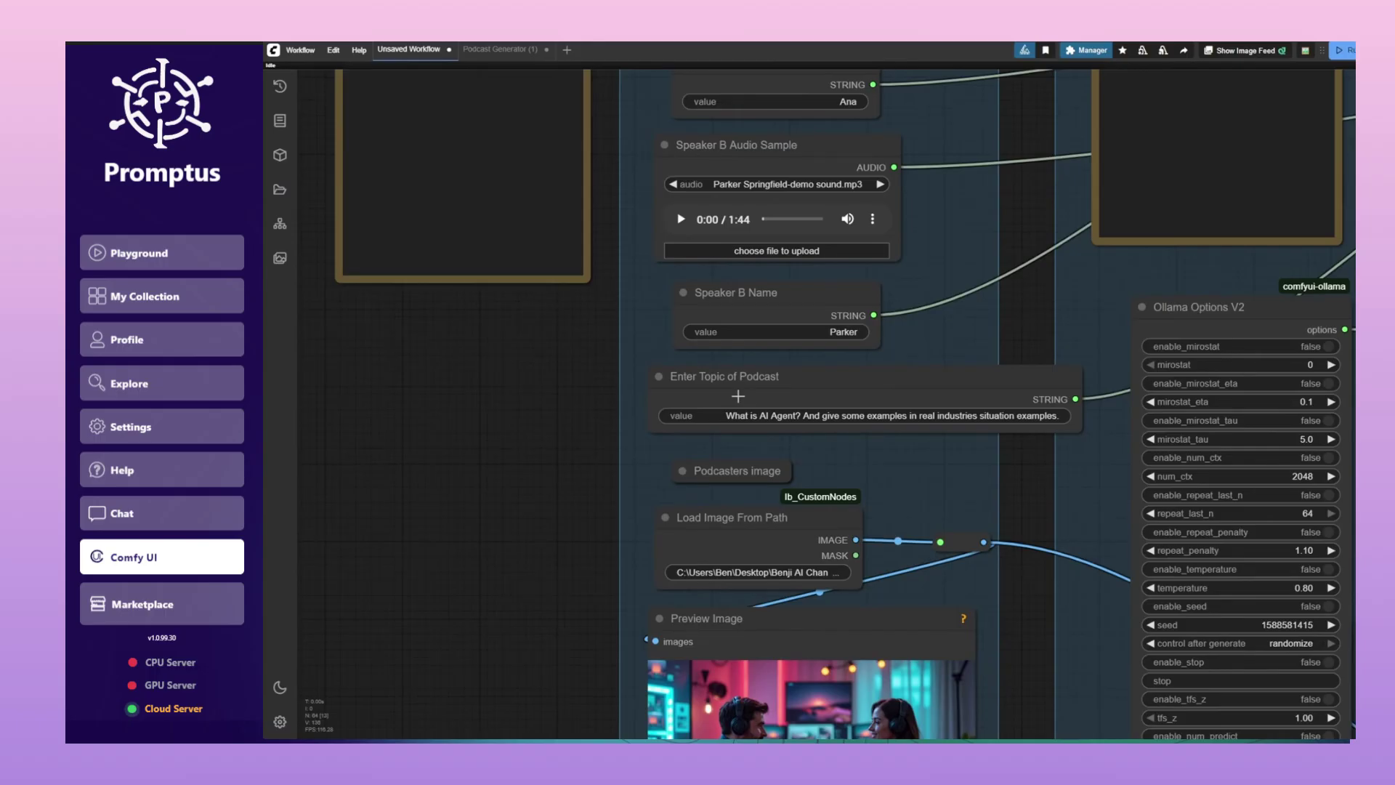
click(785, 411)
text(What is Diffusion Model in AI? What can we use in practical way of this type of)
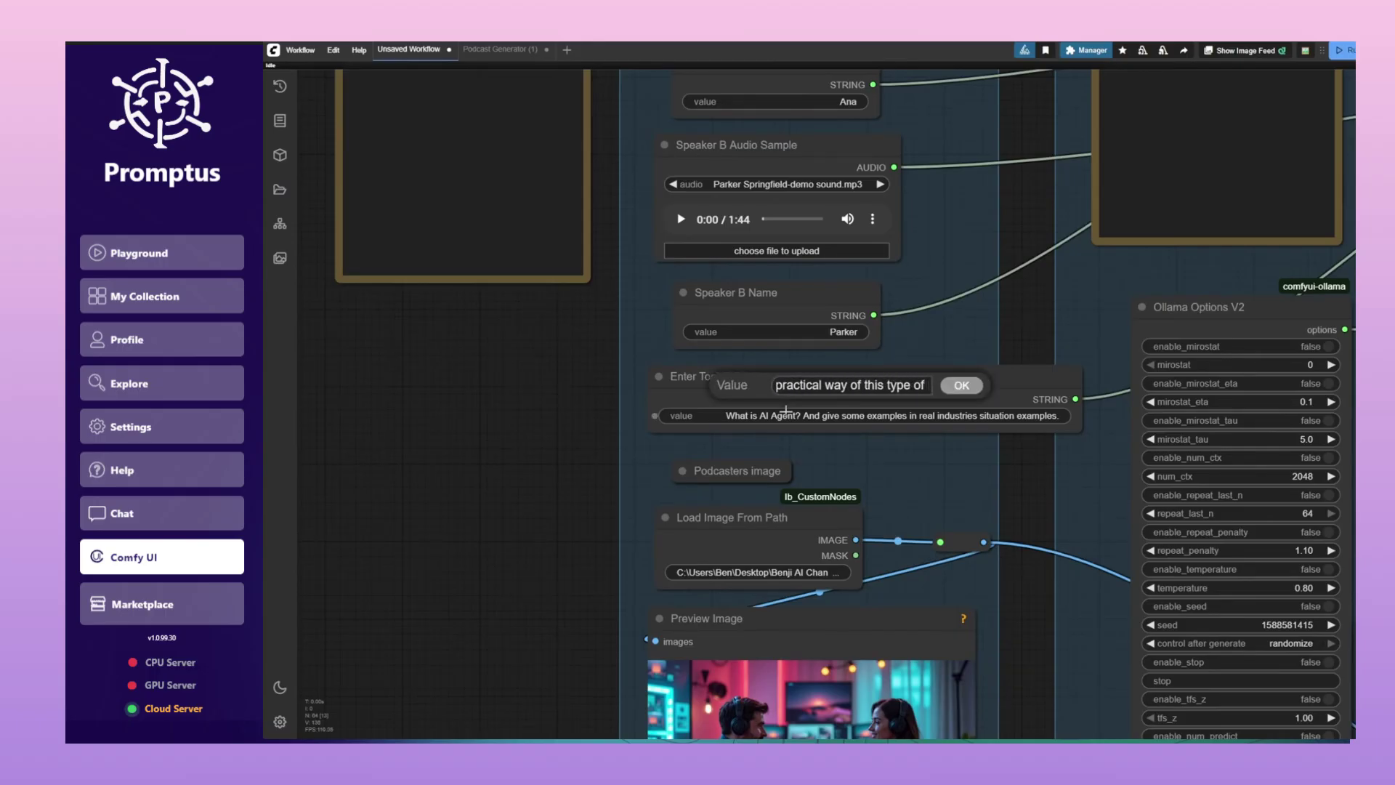
key(Return)
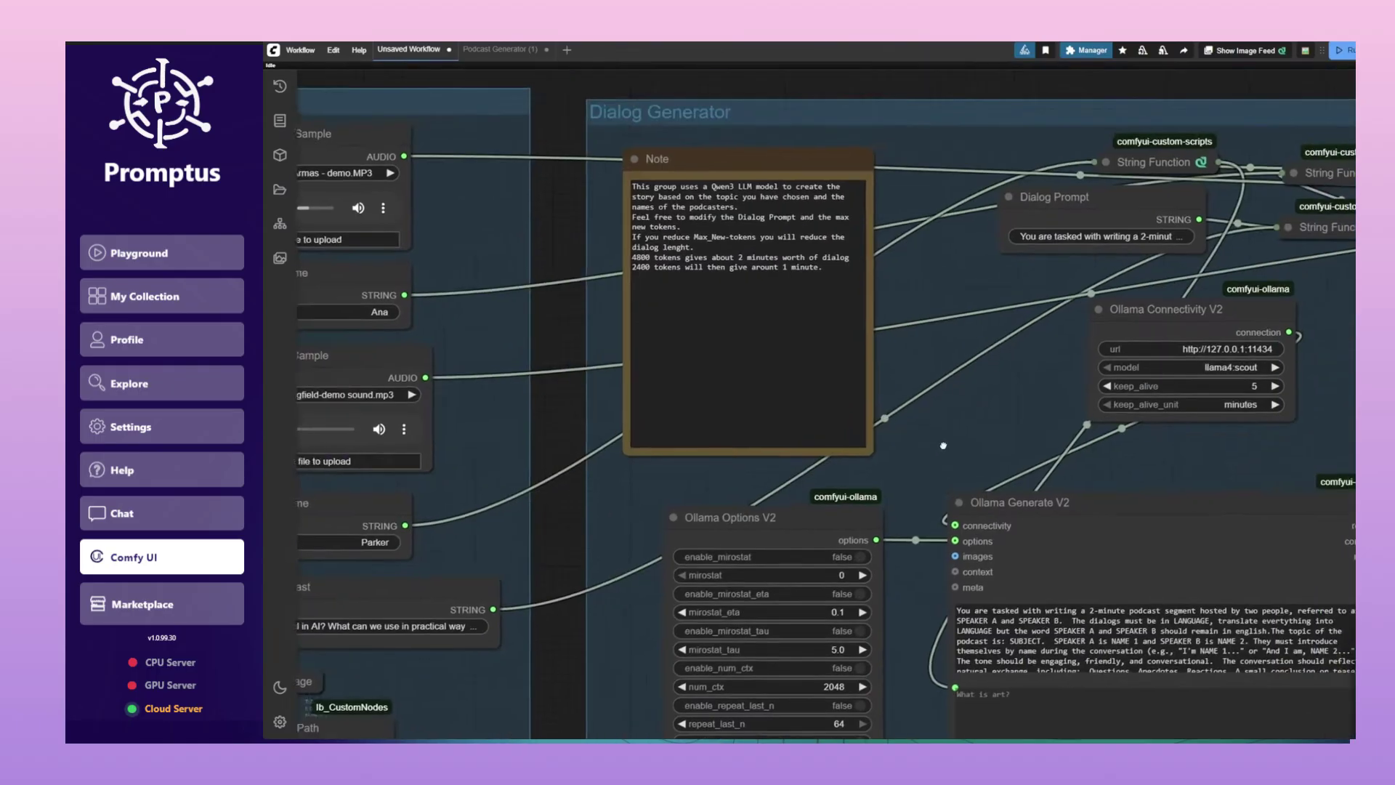
Review the Ollama nodes in the Dialog Generator group and the SPEAKER A and SPEAKER B lines in Dialog Text Result
drag(942, 445, 878, 315)
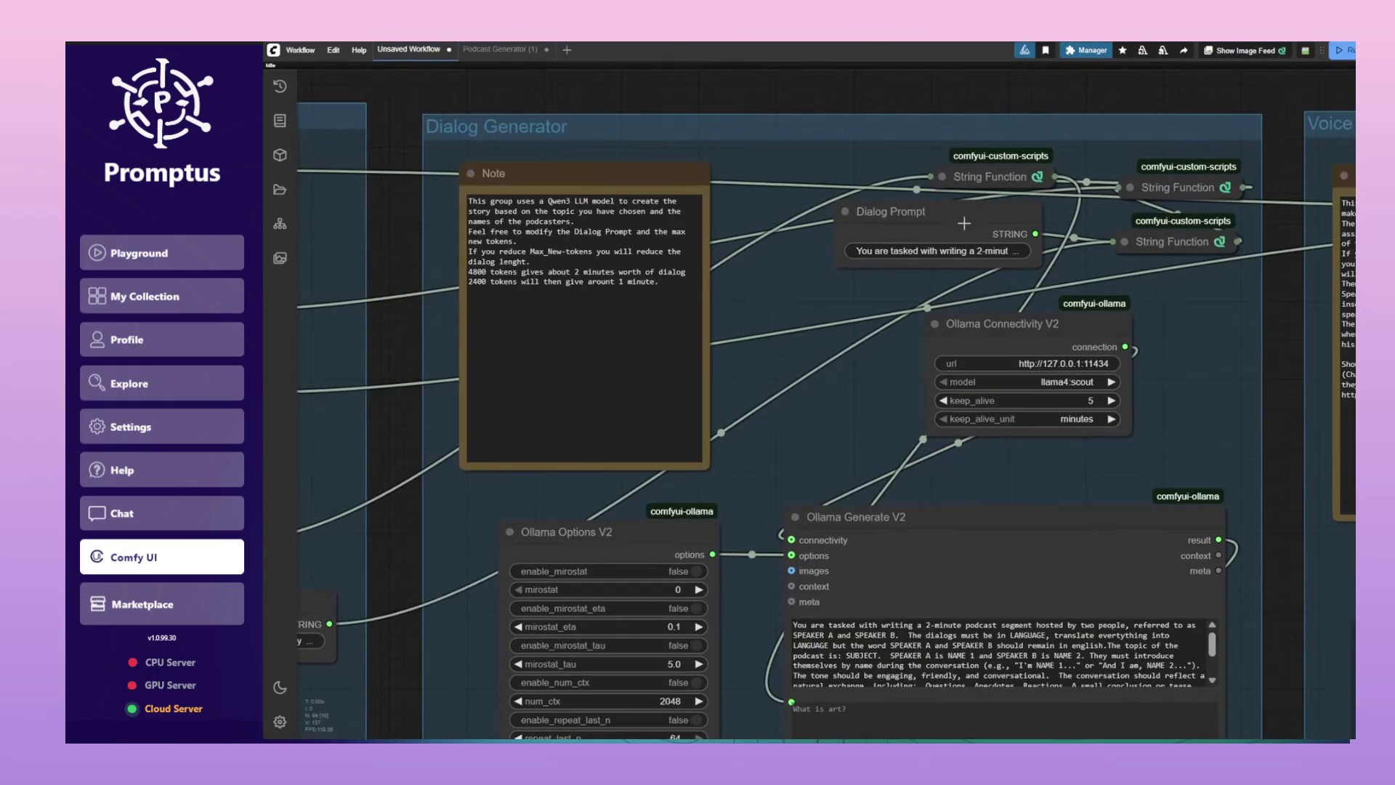
scroll(912, 439, down, 5)
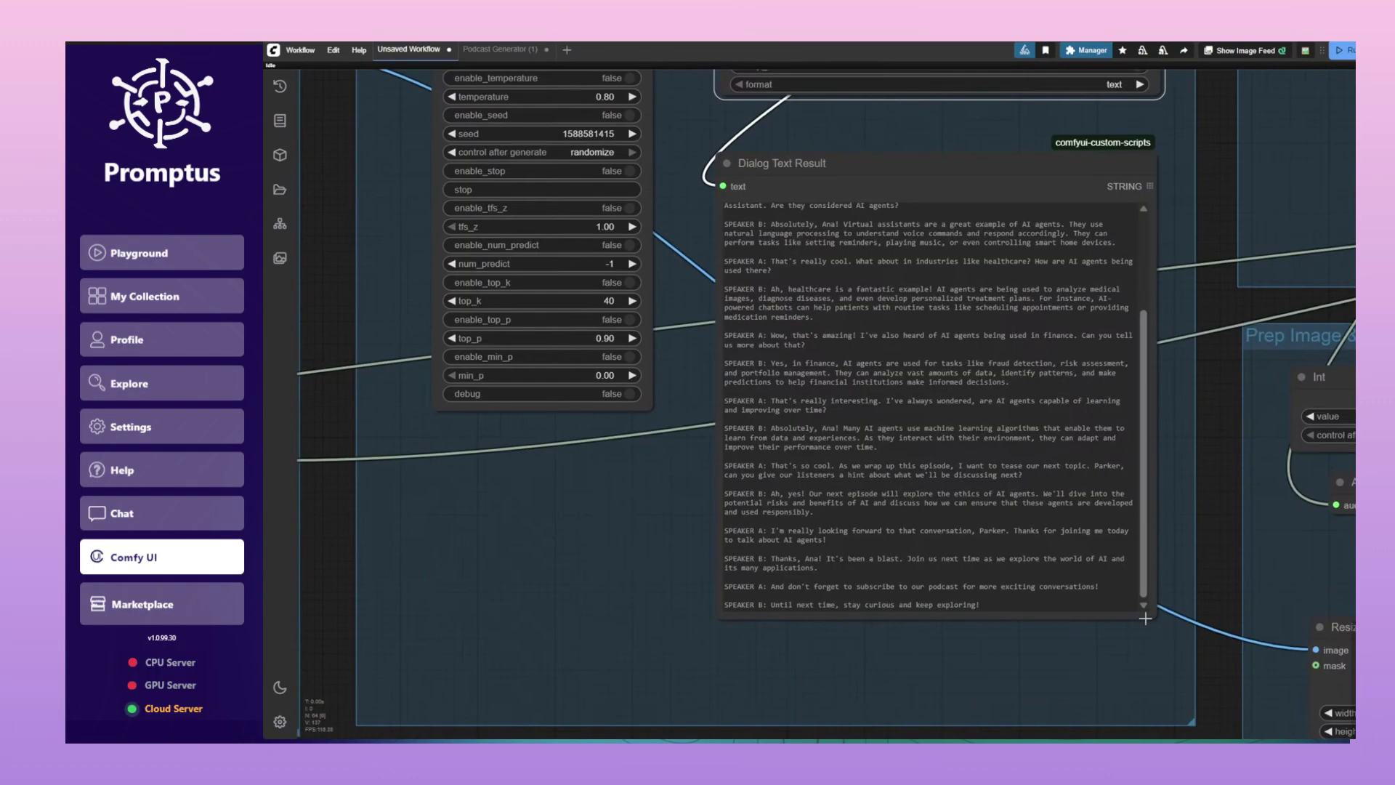
drag(1149, 619, 1156, 698)
scroll(935, 435, up, 1)
drag(724, 209, 754, 209)
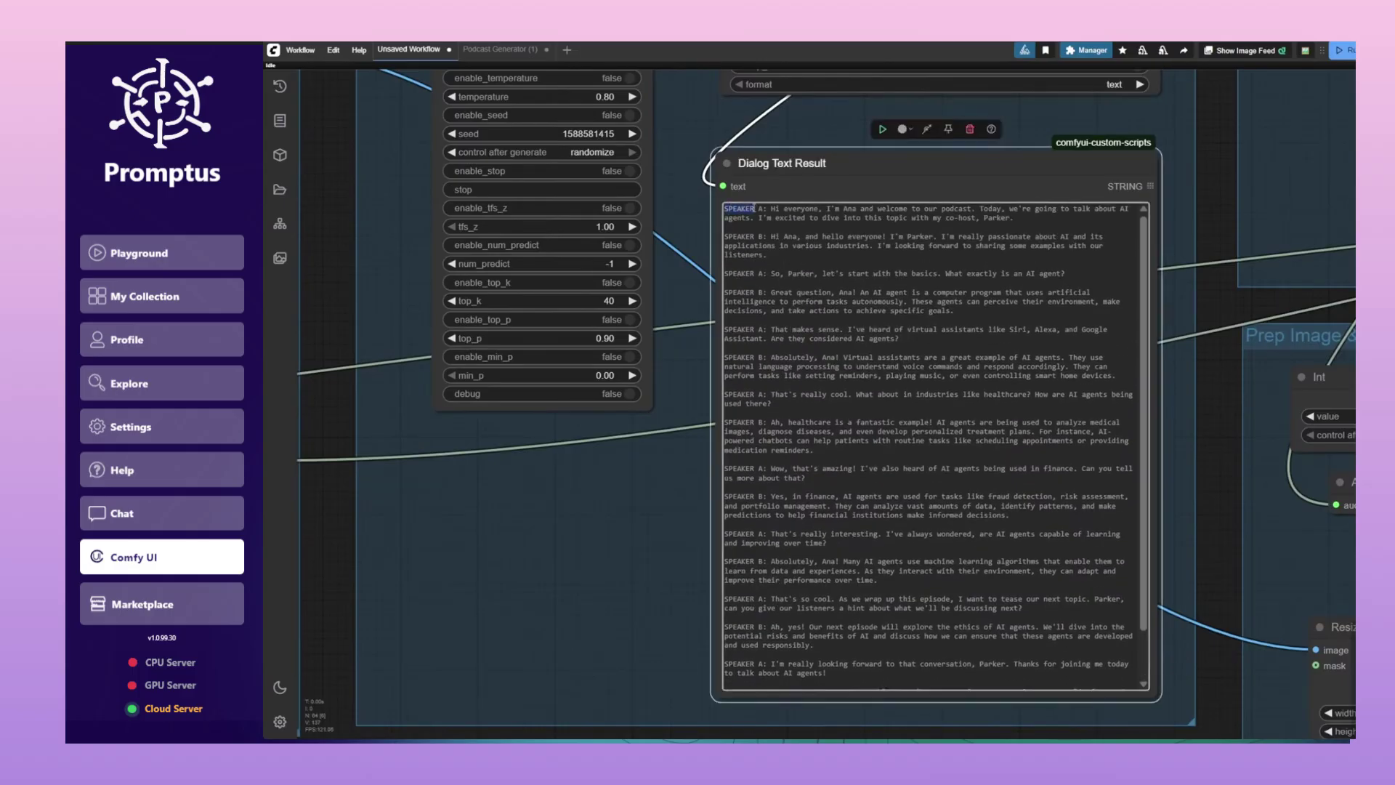
double_click(754, 236)
scroll(754, 388, down, 2)
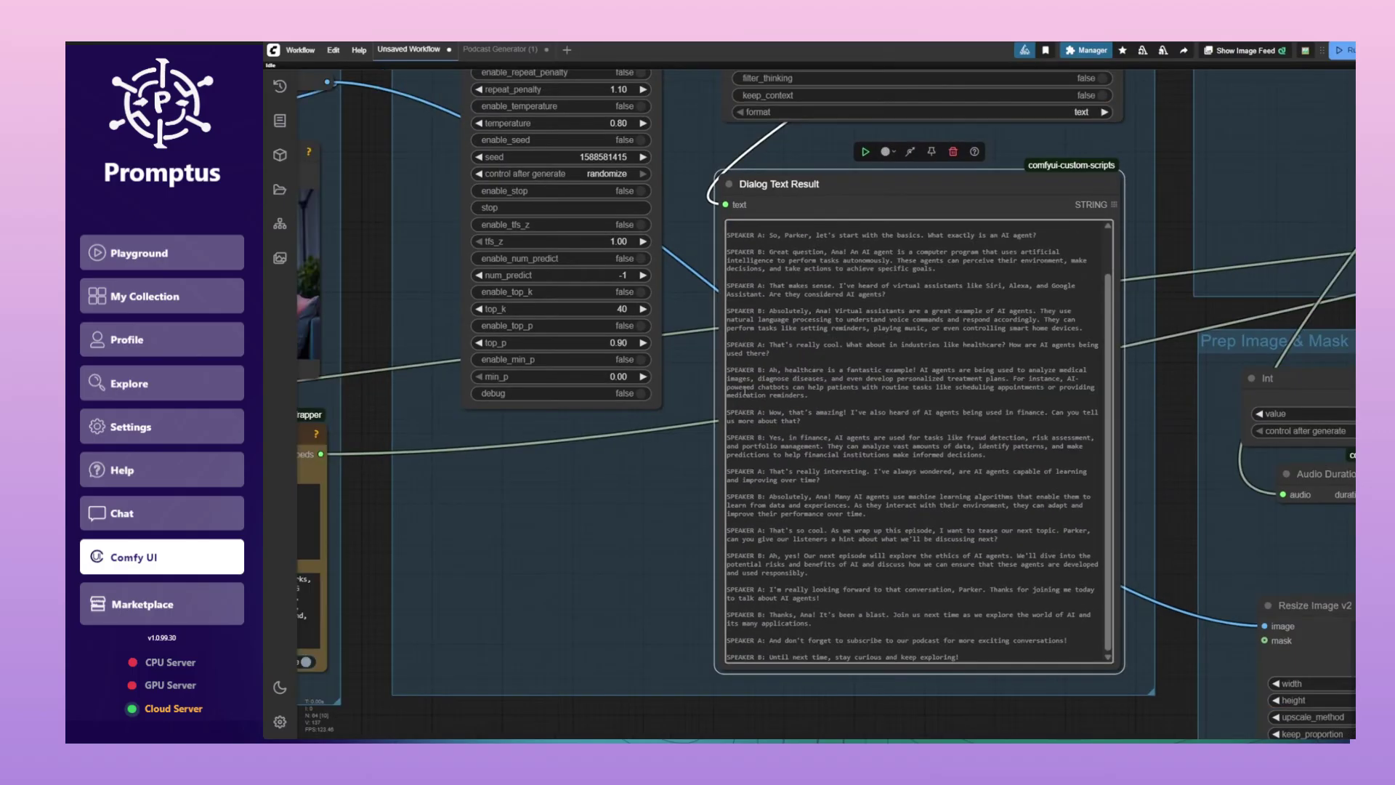
Compare the FL Chatterbox Dialog TTS setup with its counterpart in the Podcast Generator workflow
scroll(754, 388, up, 1)
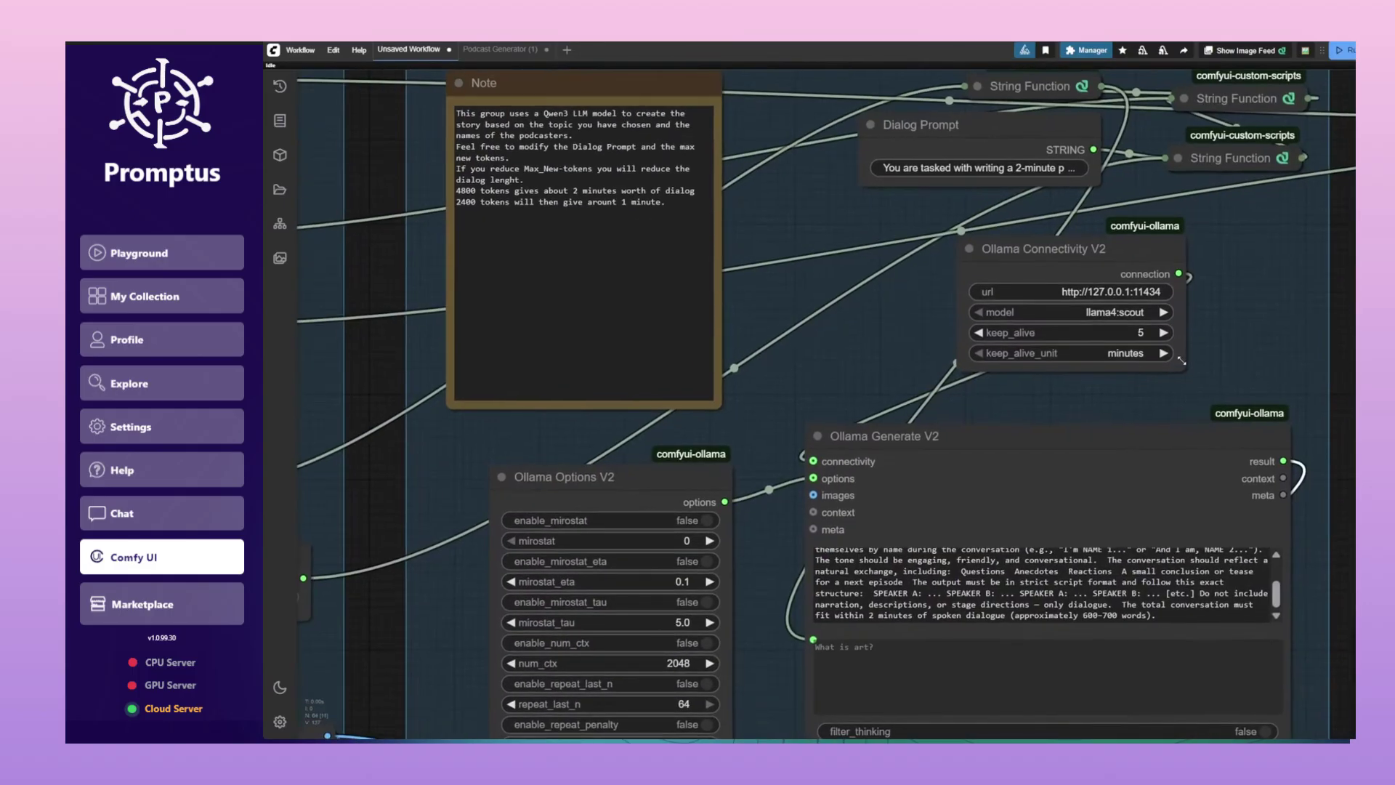
drag(1062, 256, 985, 253)
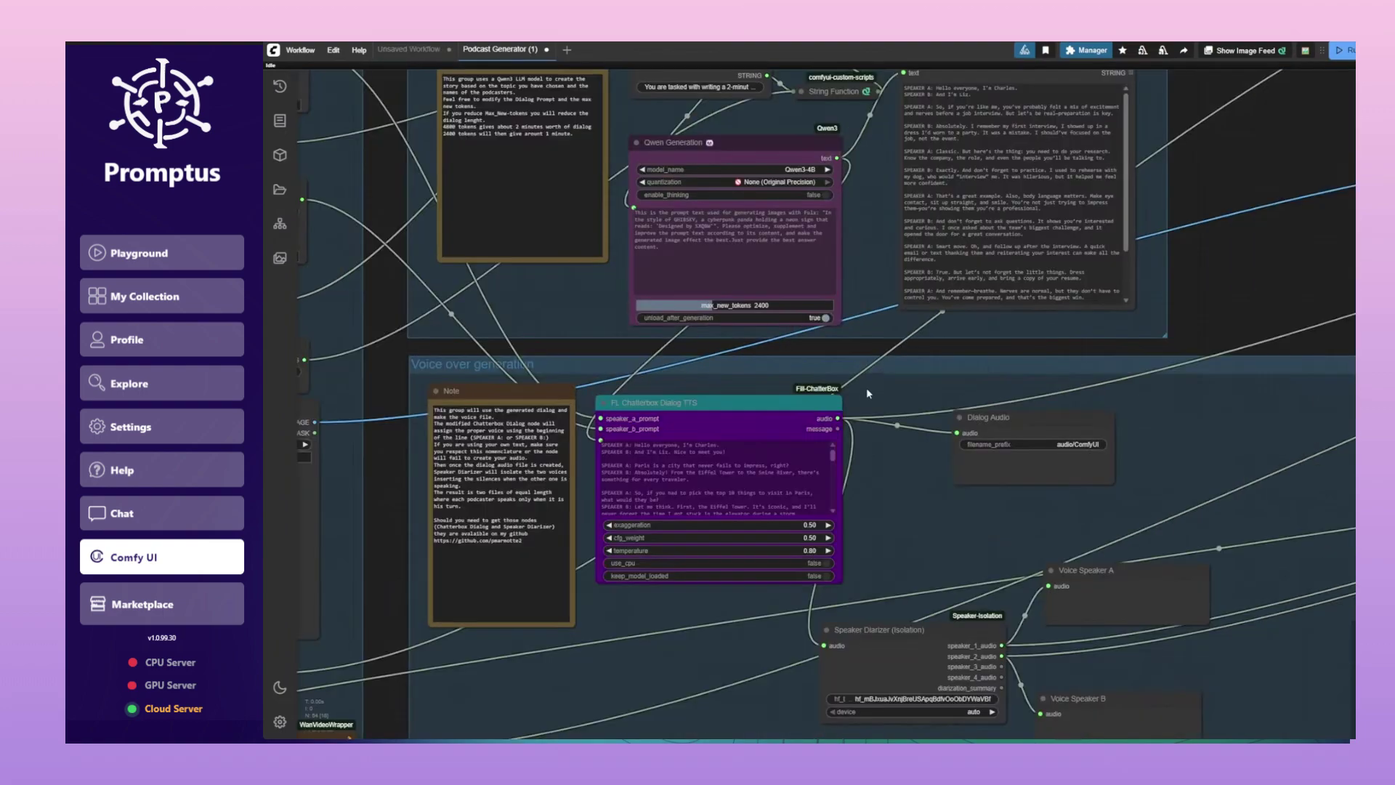
drag(647, 400, 726, 402)
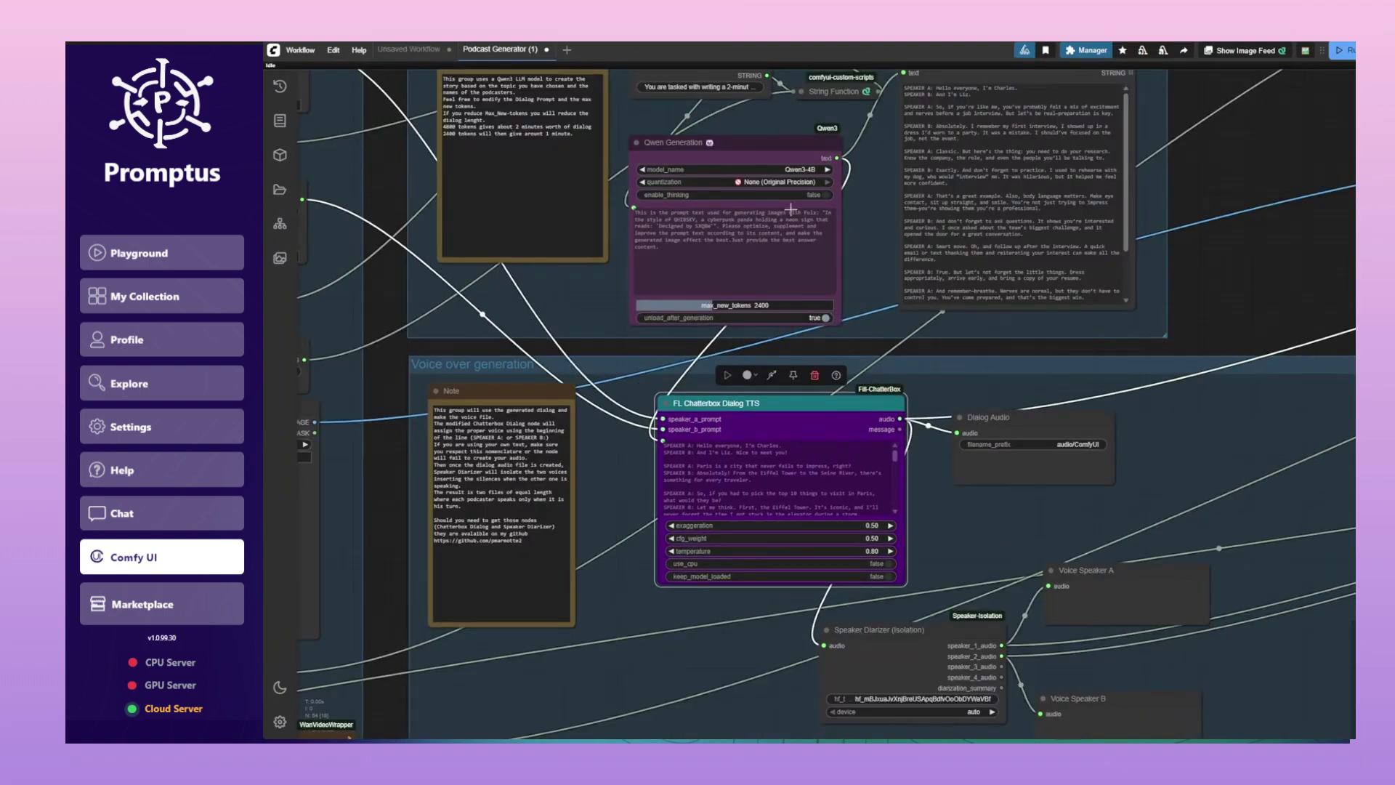
scroll(790, 209, up, 5)
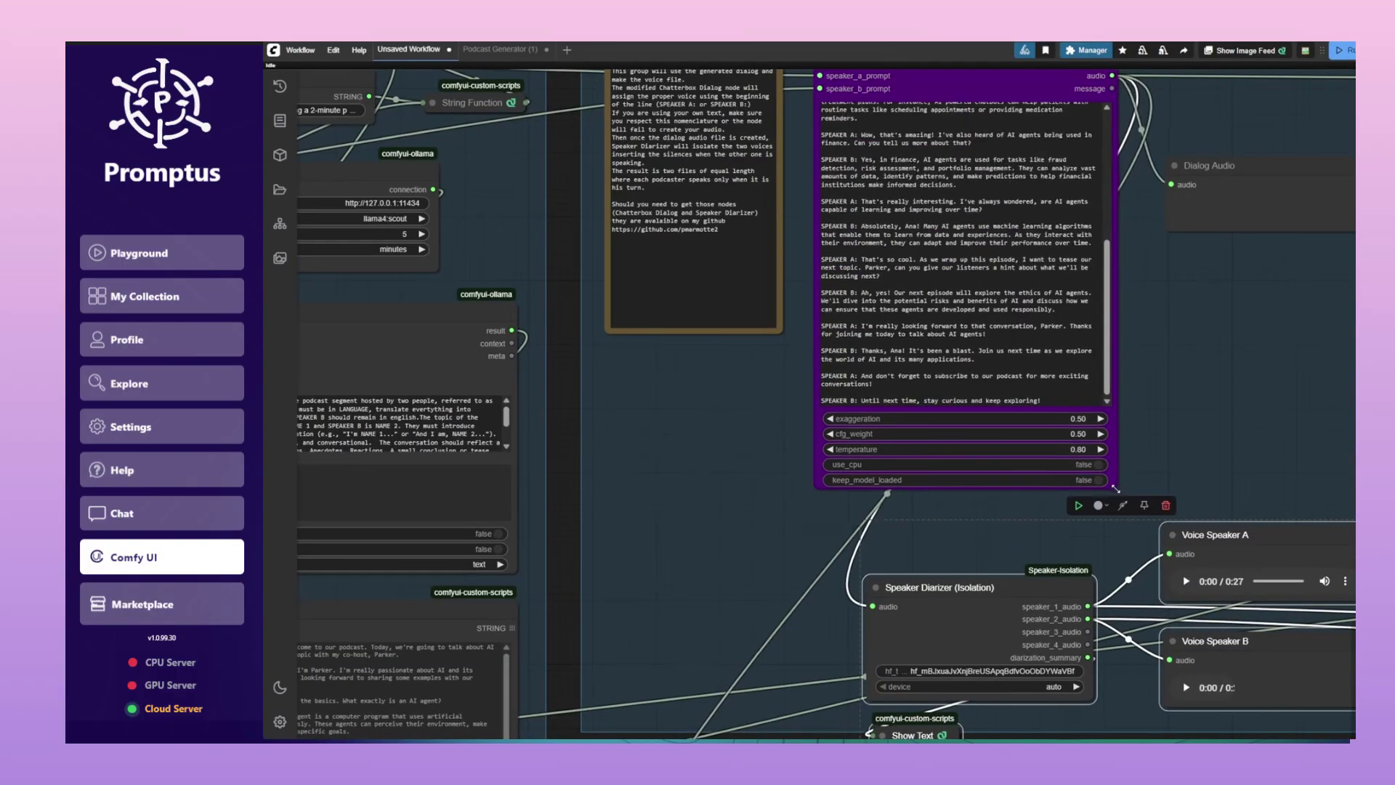
Connect the Dialog Text Result's STRING output to the dialog text of FL Chatterbox Dialog TTS and turn on keep_model_loaded
scroll(974, 463, up, 2)
scroll(953, 404, down, 2)
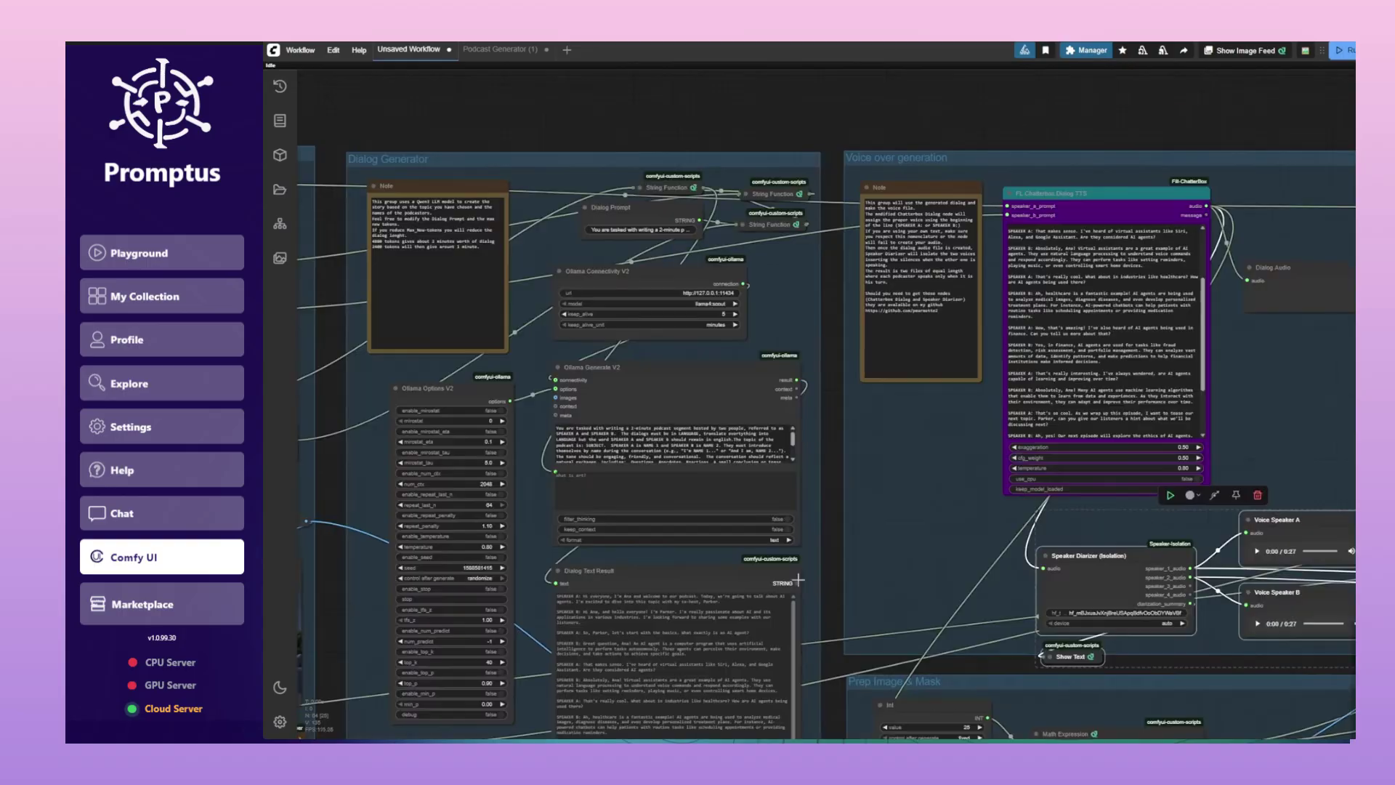
drag(1007, 231, 1007, 226)
scroll(795, 583, up, 4)
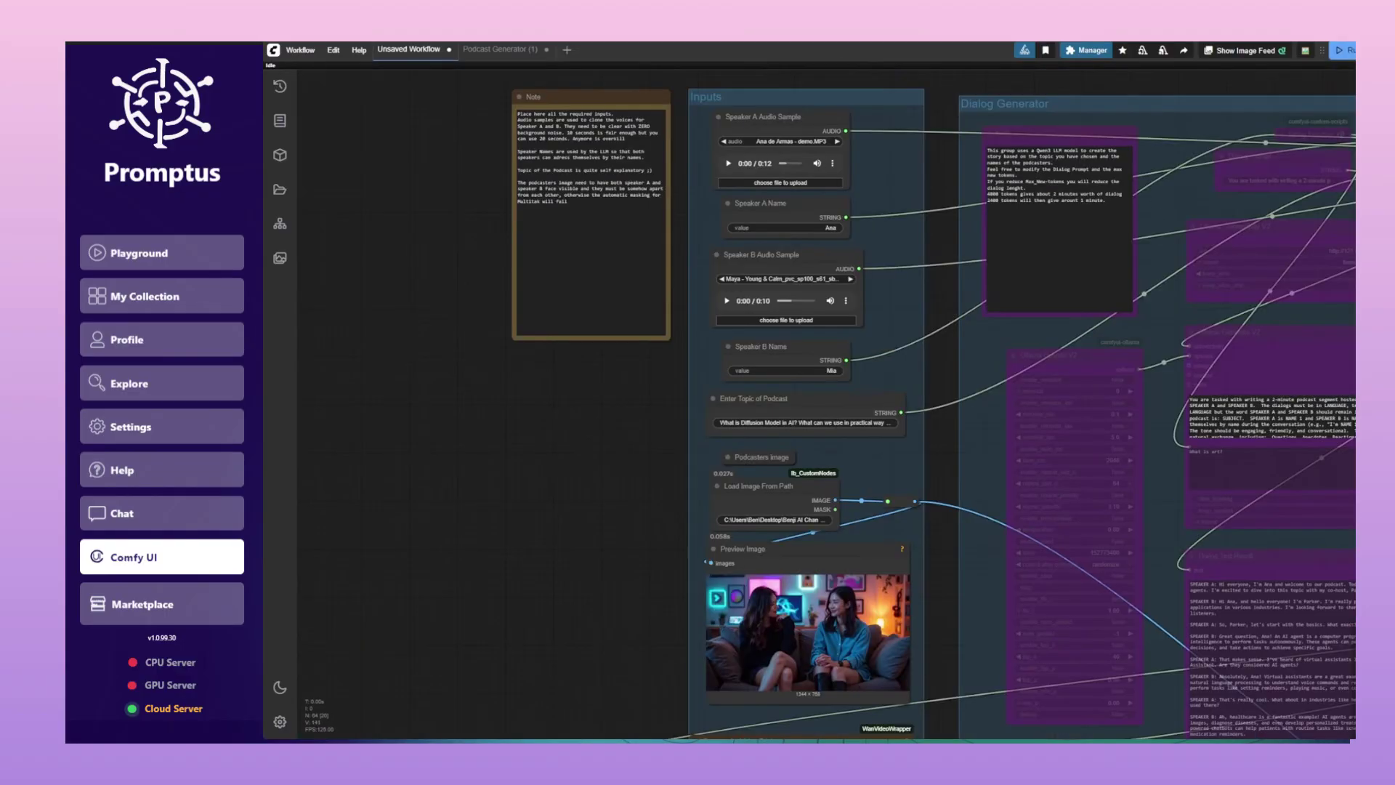
drag(573, 606, 591, 342)
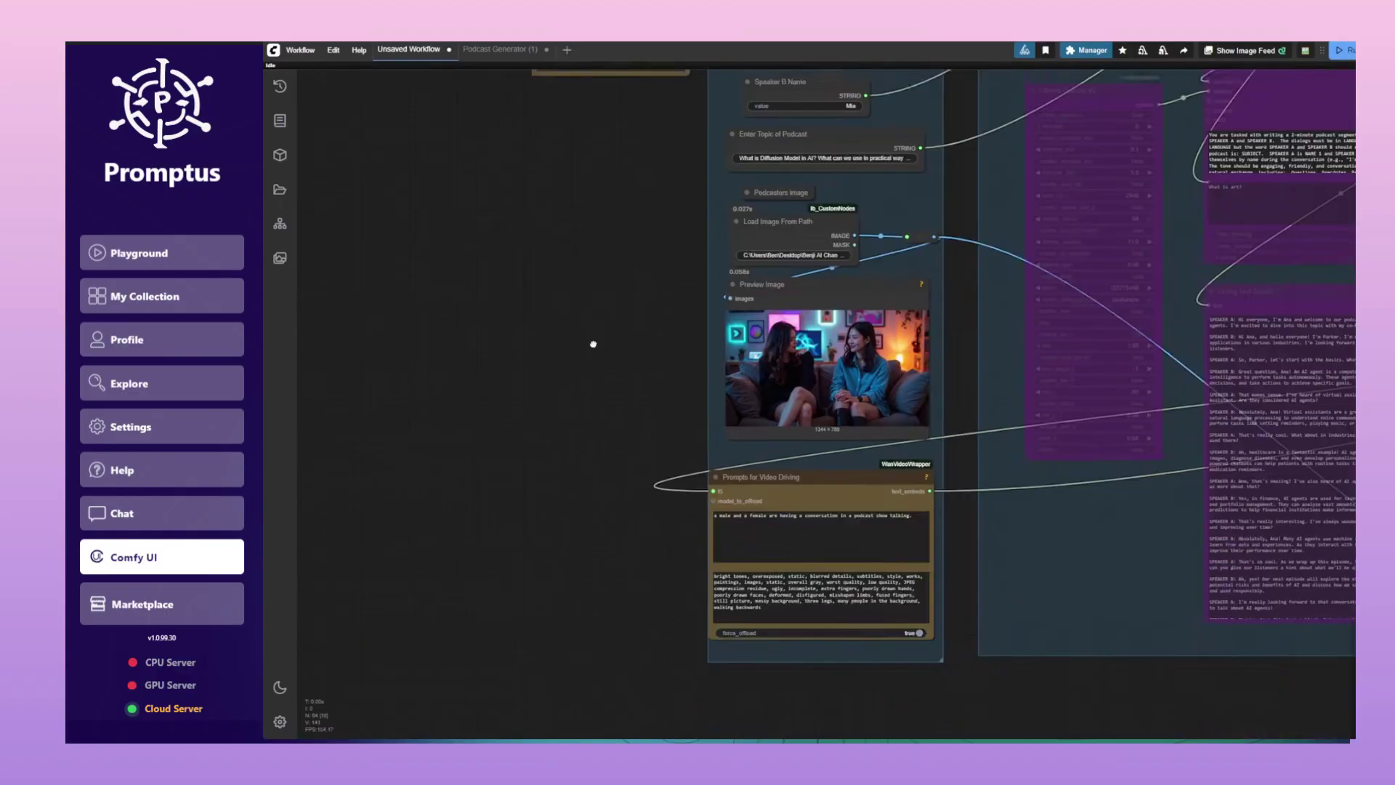
Set the nodes of the Models For Multitalk and Prep Image & Mask groups to Never
scroll(688, 480, up, 4)
drag(948, 300, 968, 643)
scroll(901, 360, up, 6)
scroll(1177, 387, down, 5)
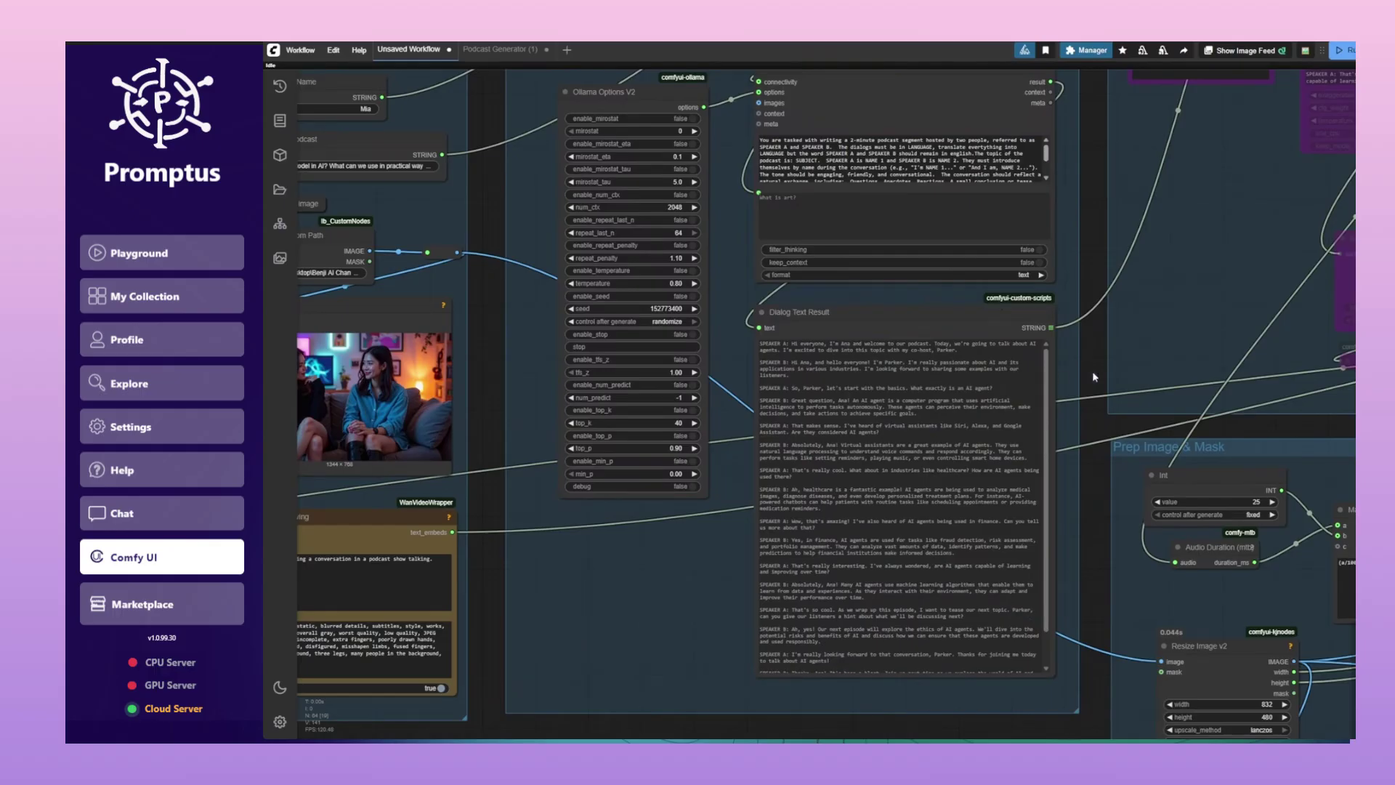
scroll(1093, 377, down, 8)
drag(1093, 377, 508, 410)
right_click(915, 354)
click(948, 519)
right_click(694, 455)
click(763, 621)
Set the Voice over generation group's nodes to Always and run the workflow to generate only the dialog and voices
right_click(667, 257)
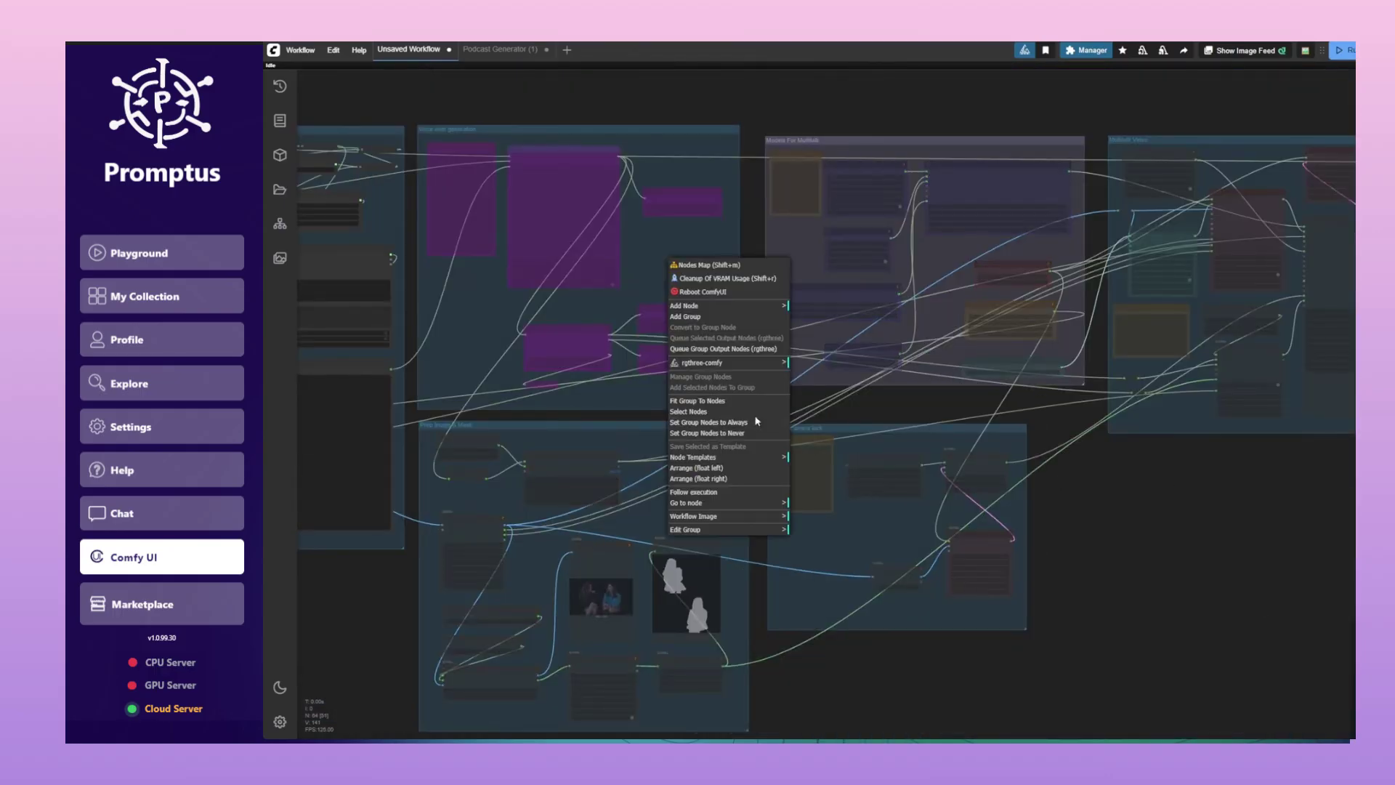
scroll(884, 463, up, 6)
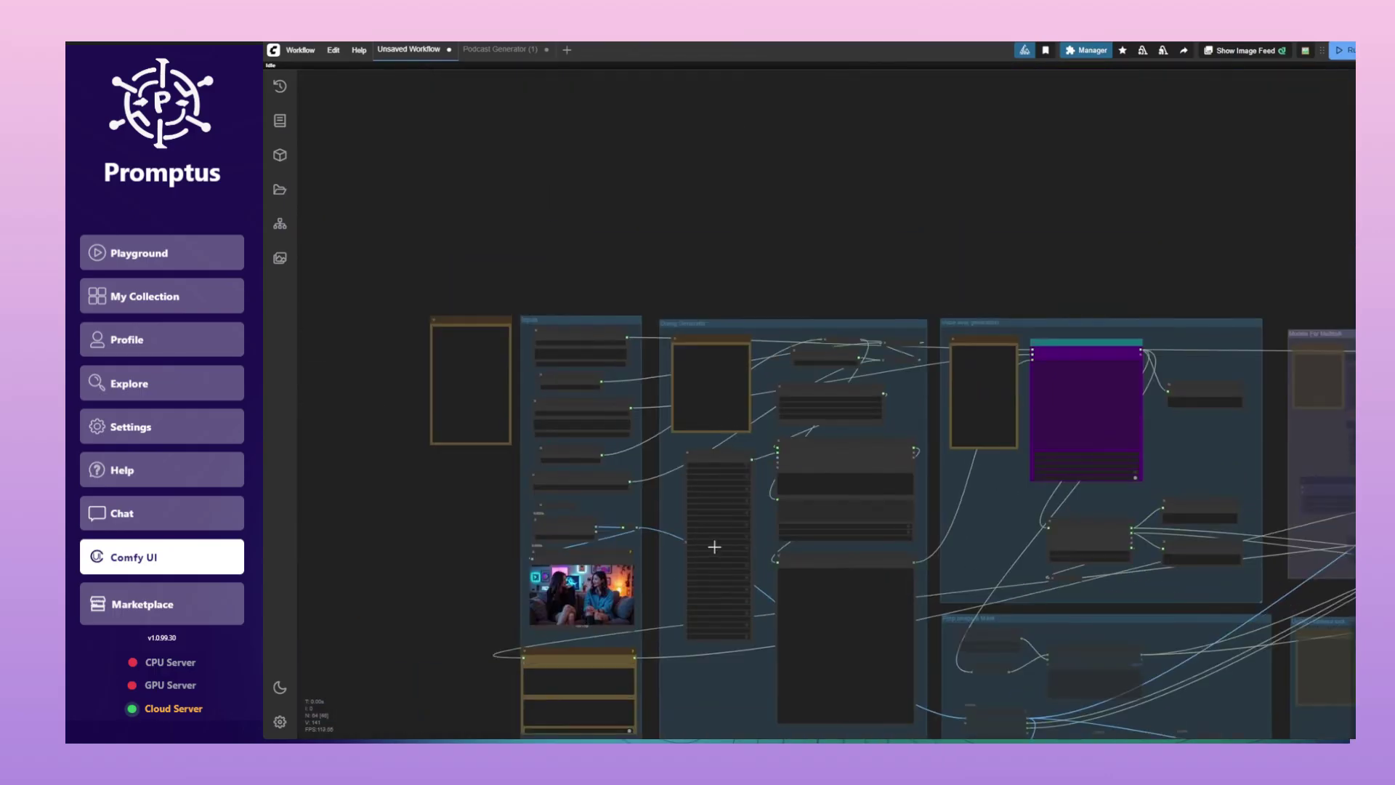
drag(661, 567, 629, 419)
scroll(629, 418, up, 3)
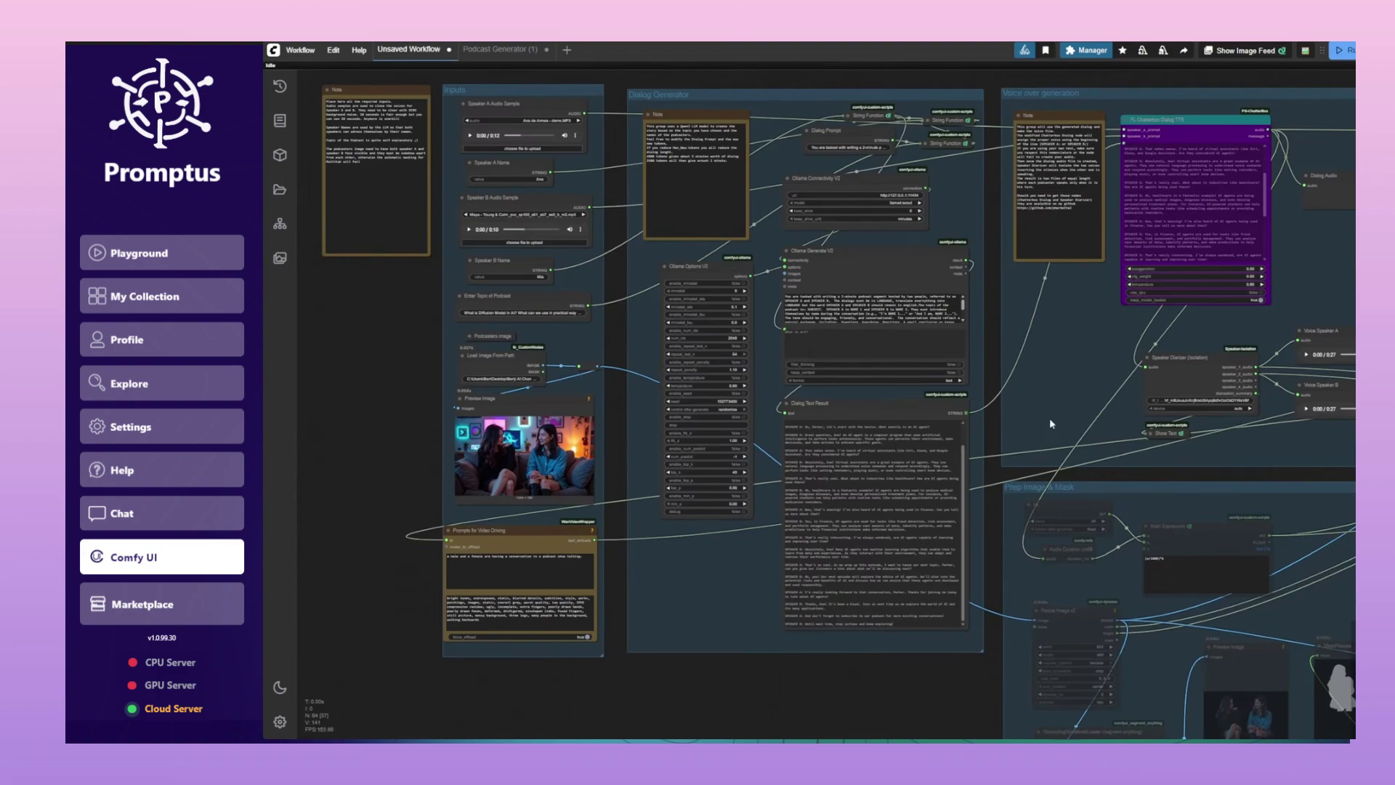
scroll(721, 218, up, 1)
drag(638, 280, 619, 361)
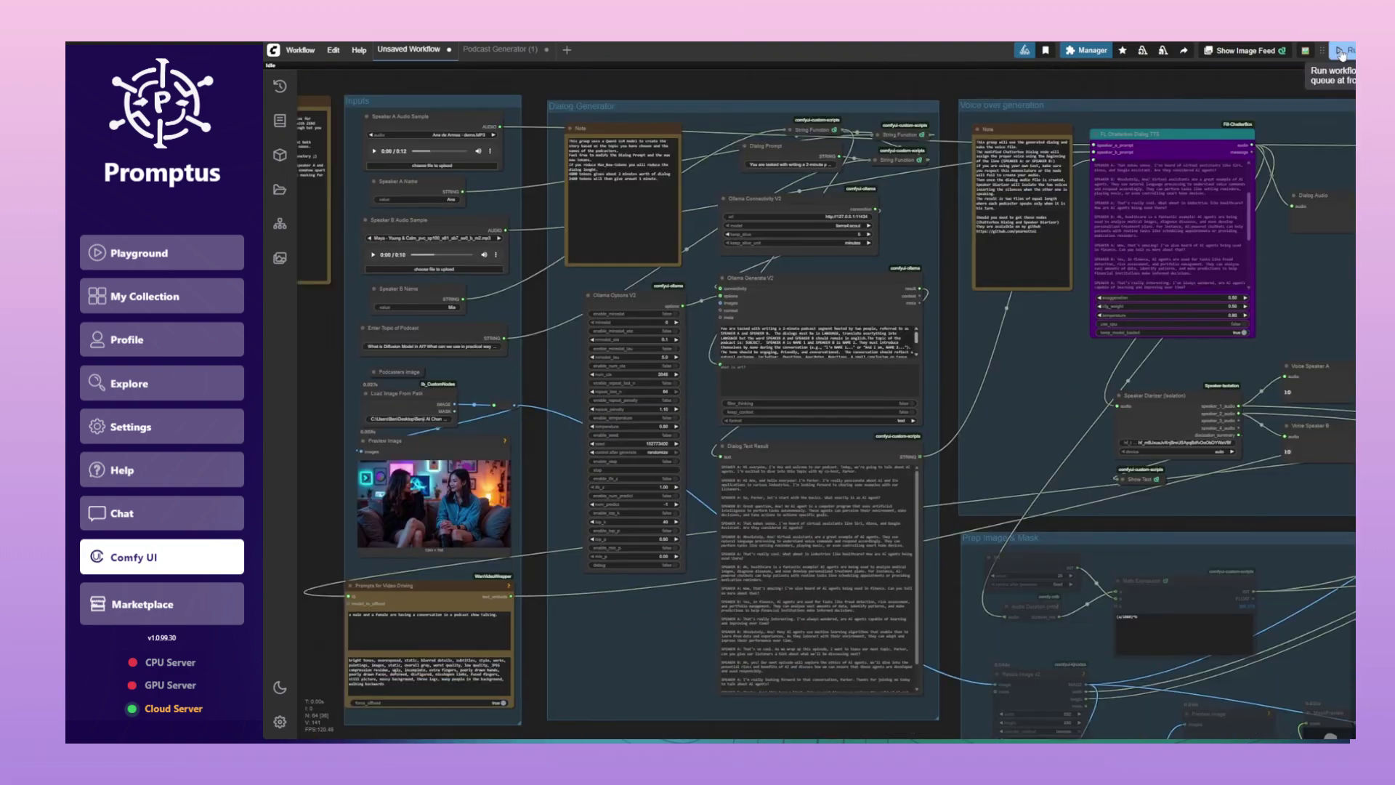
click(1342, 53)
Inspect the running Ollama Generate V2 node and the Enter Topic of Podcast node that supplies its subject
scroll(682, 361, up, 3)
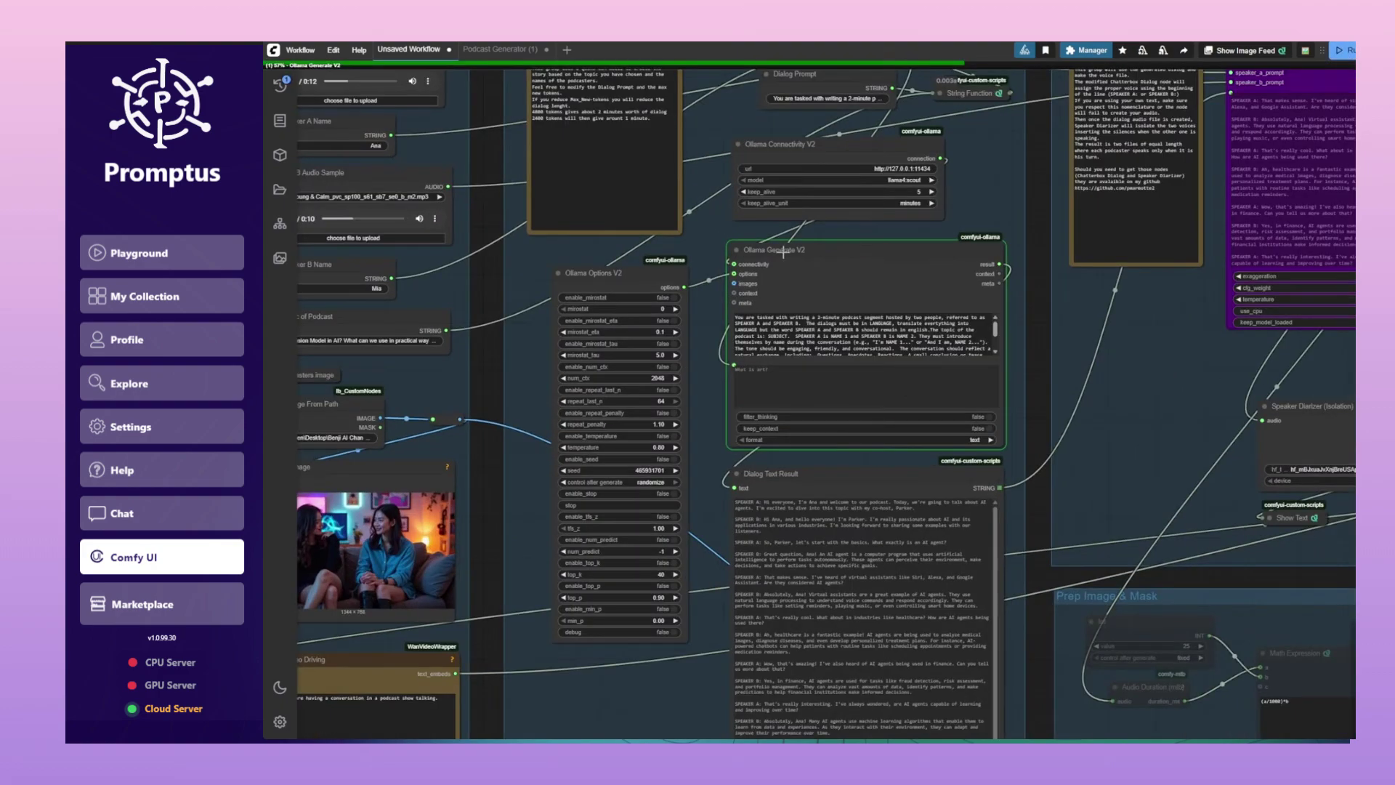
scroll(784, 249, up, 7)
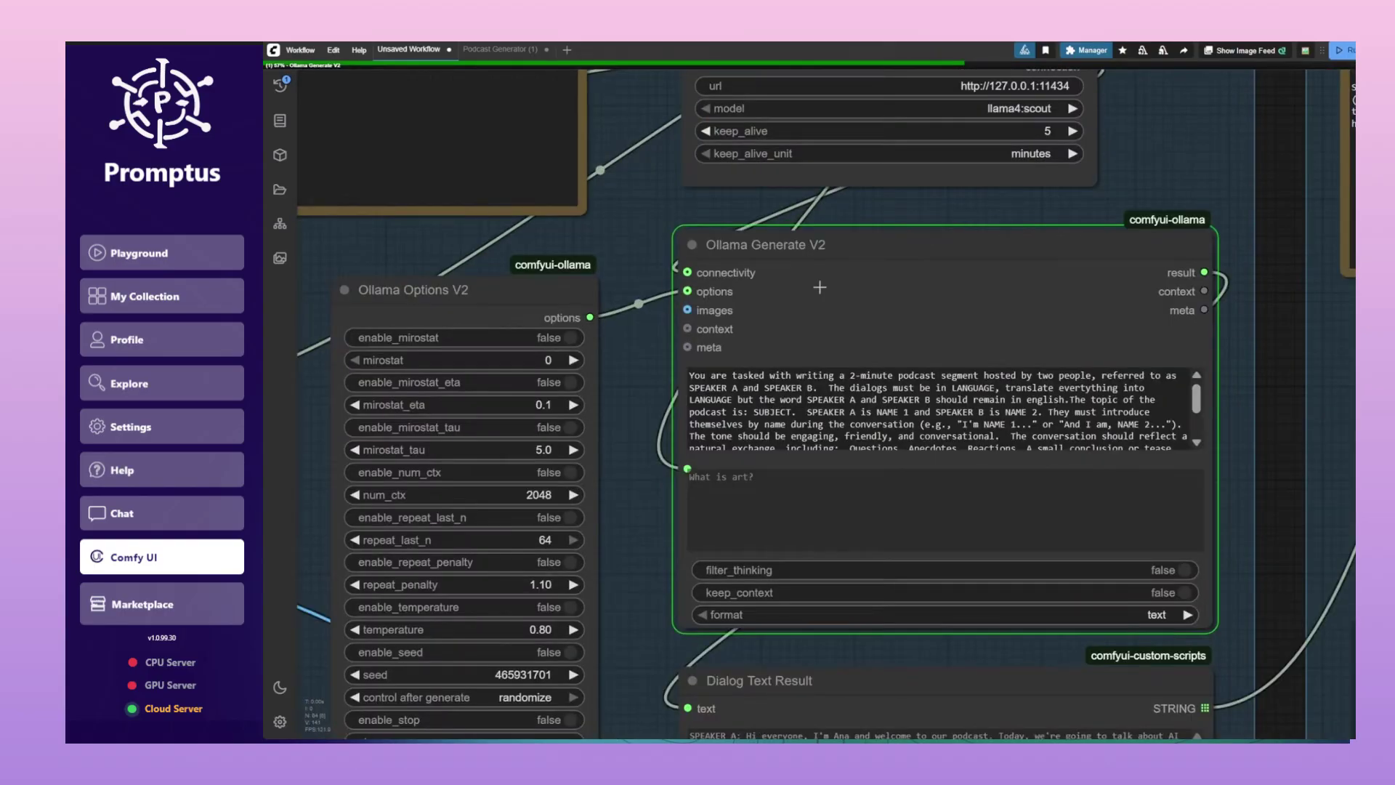
scroll(820, 287, down, 3)
drag(431, 465, 894, 488)
click(590, 357)
drag(590, 357, 589, 376)
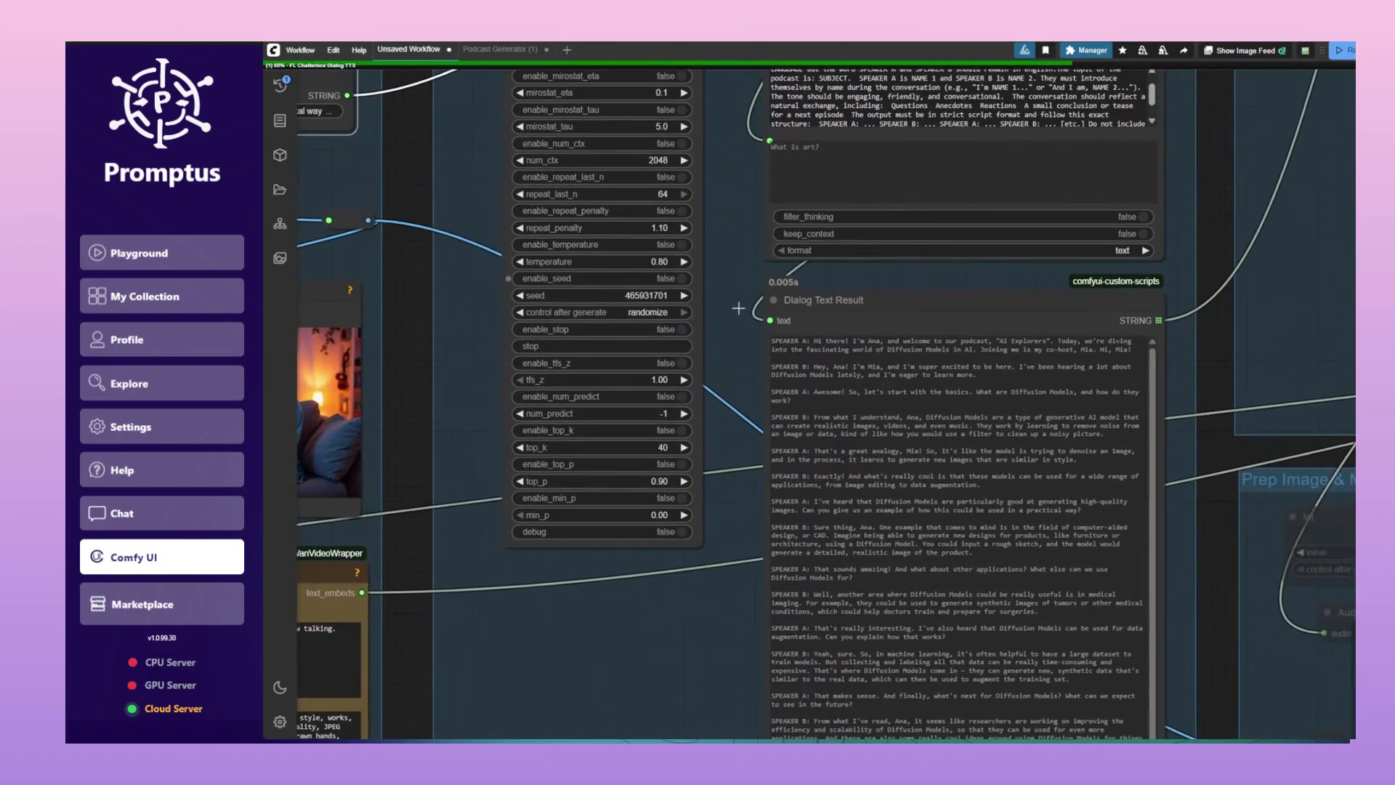
Review the new diffusion model script in Dialog Text Result, including the opening SPEAKER A line, and the podcasters image
scroll(738, 308, down, 2)
scroll(738, 308, right, 1)
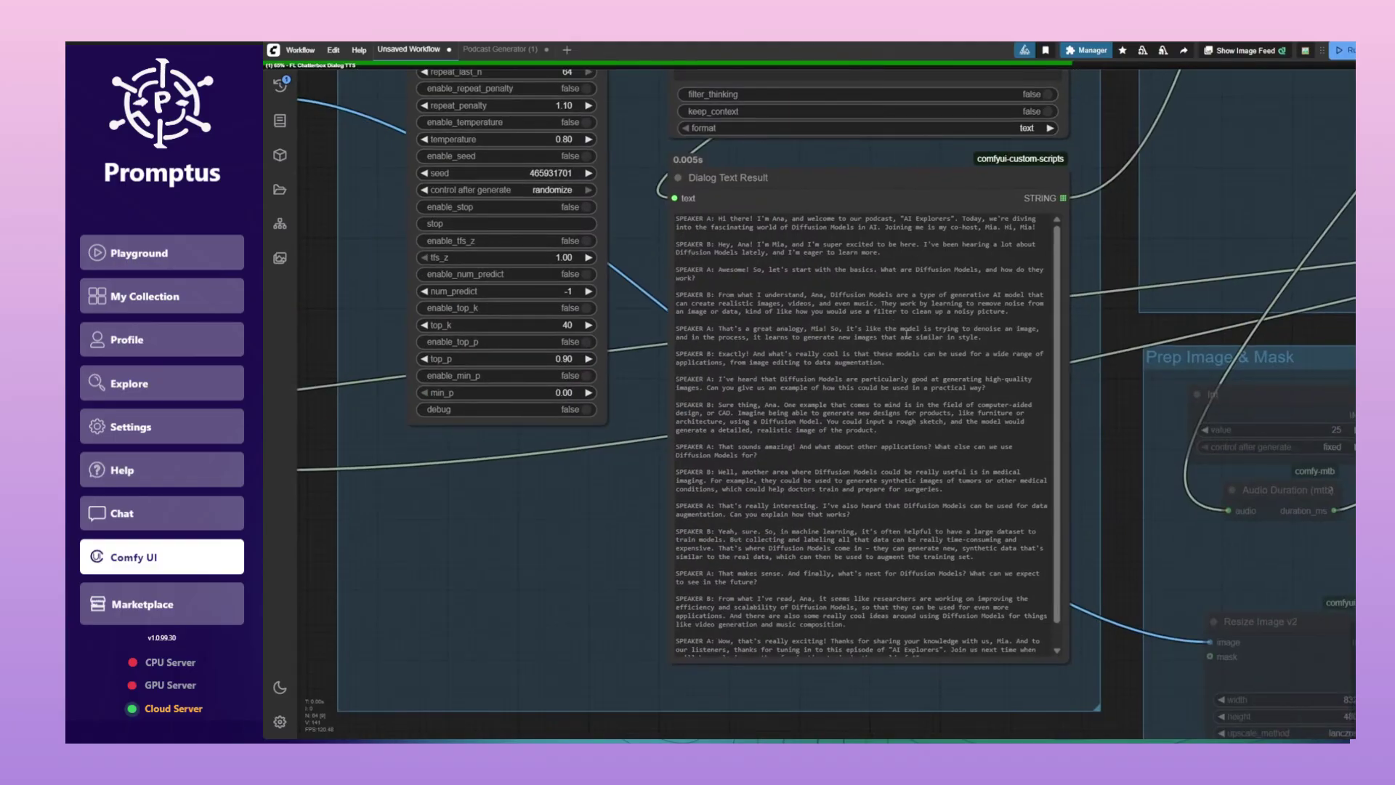
scroll(906, 335, up, 1)
drag(902, 186, 1052, 186)
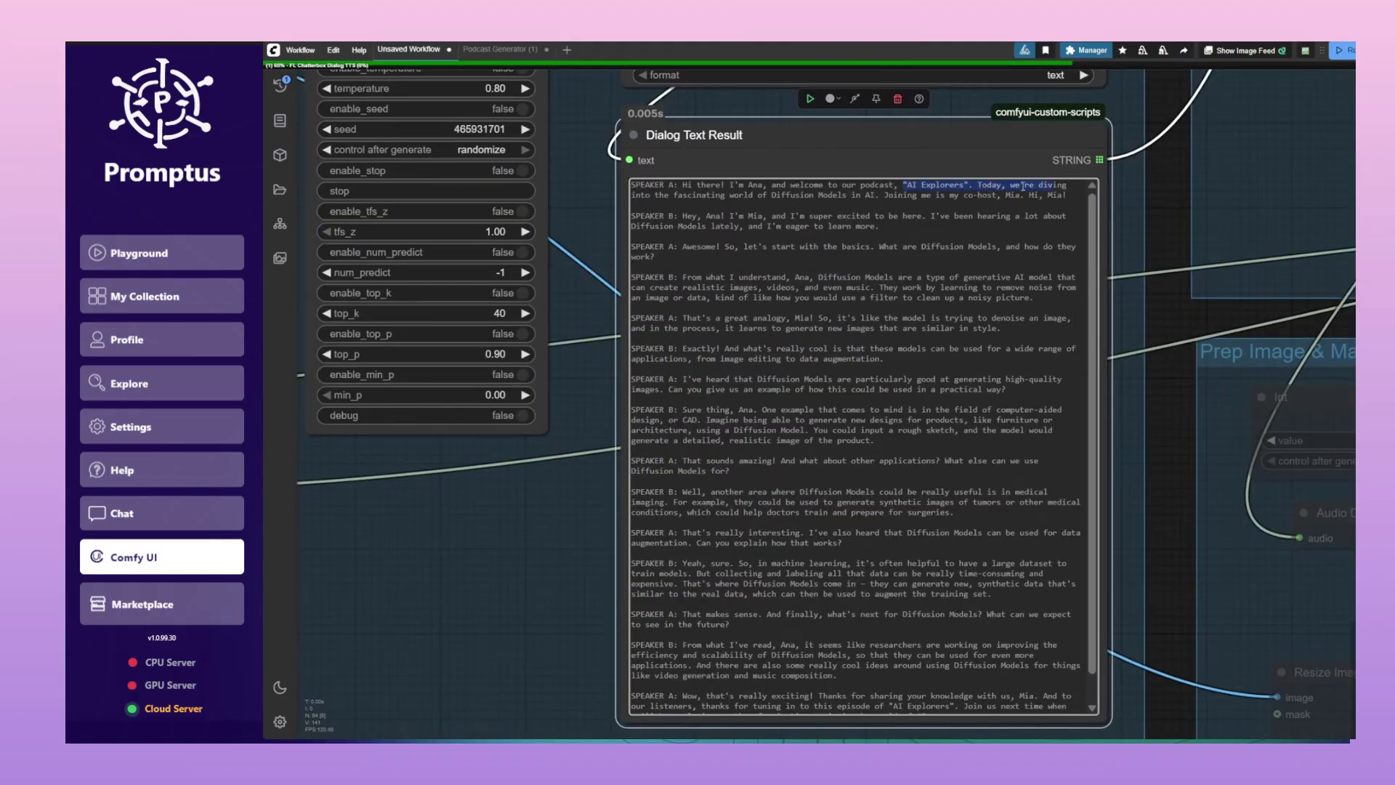
click(1010, 185)
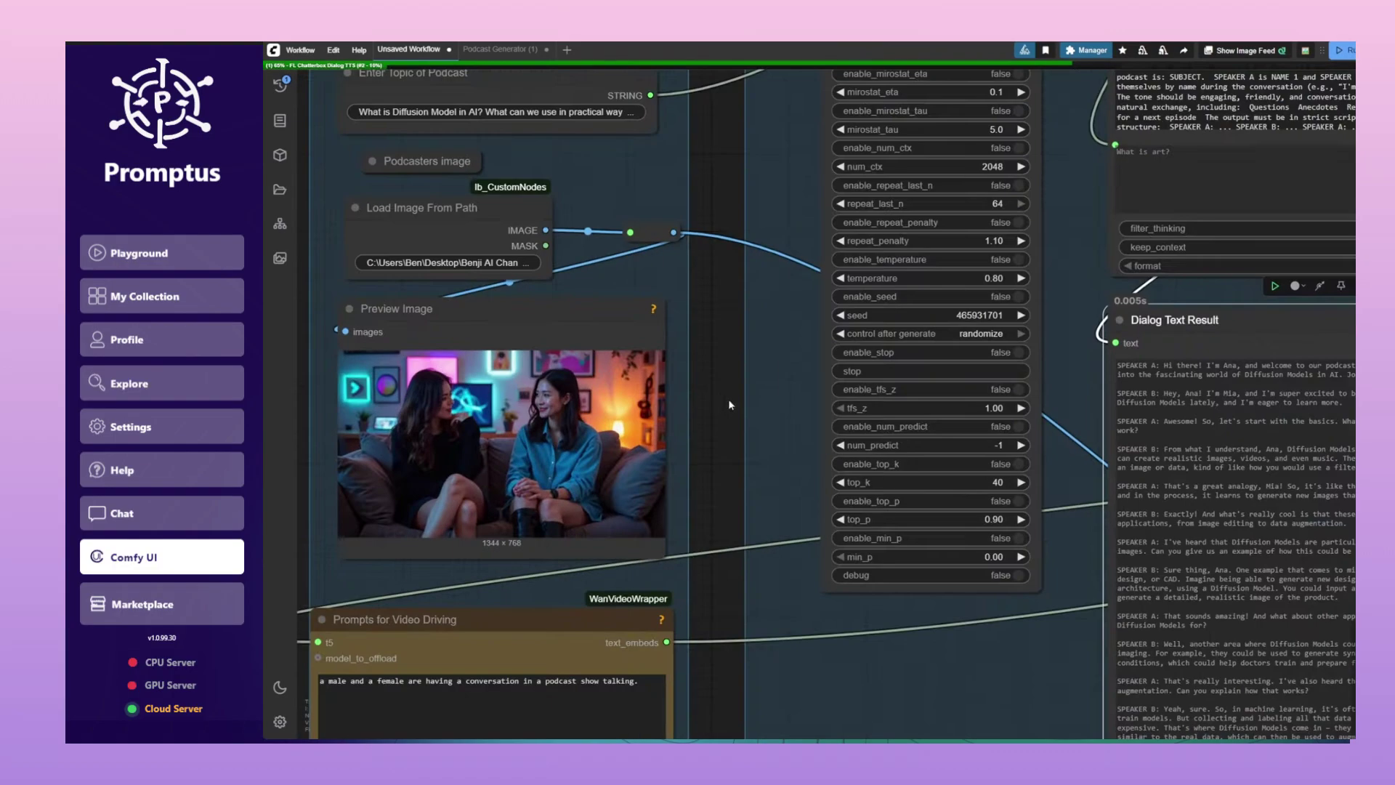
drag(728, 399, 915, 399)
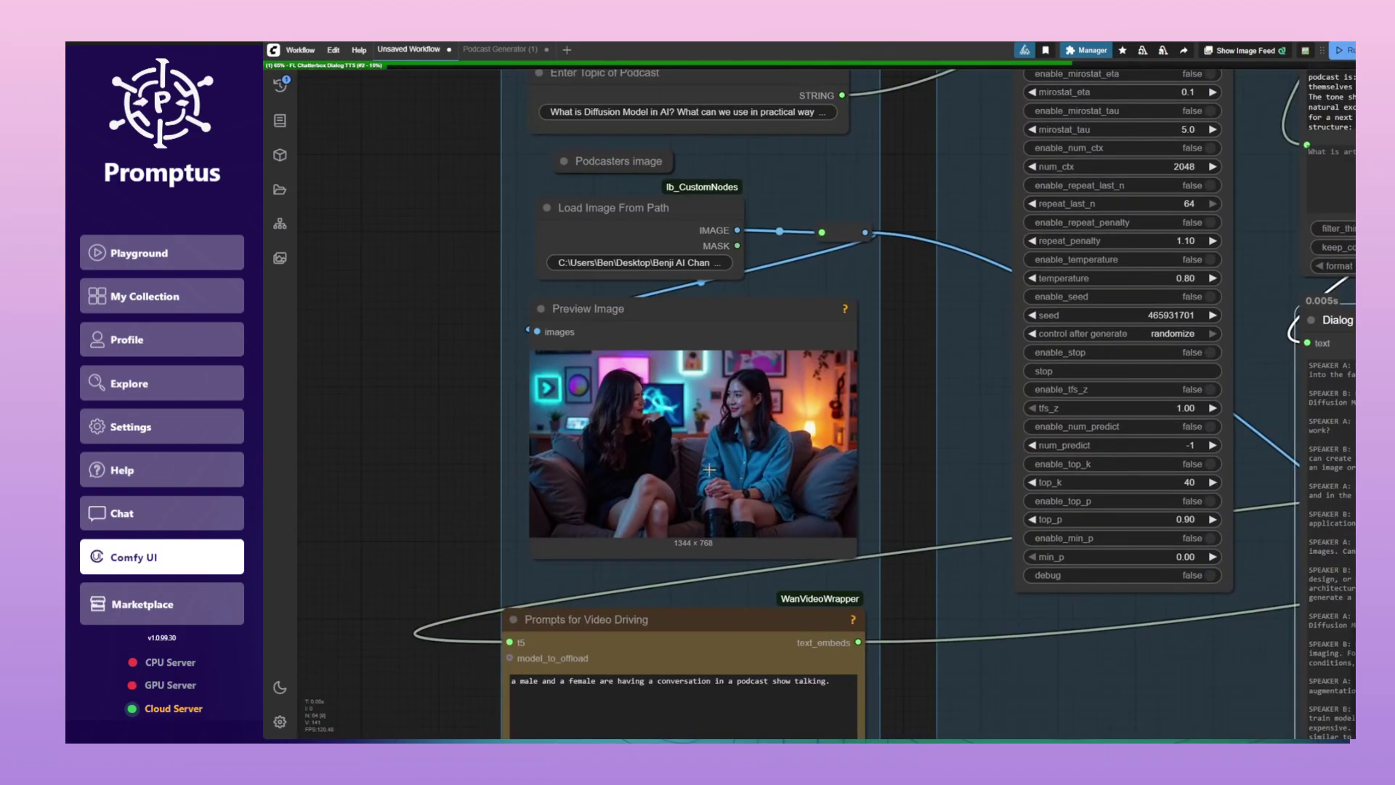
scroll(916, 470, down, 7)
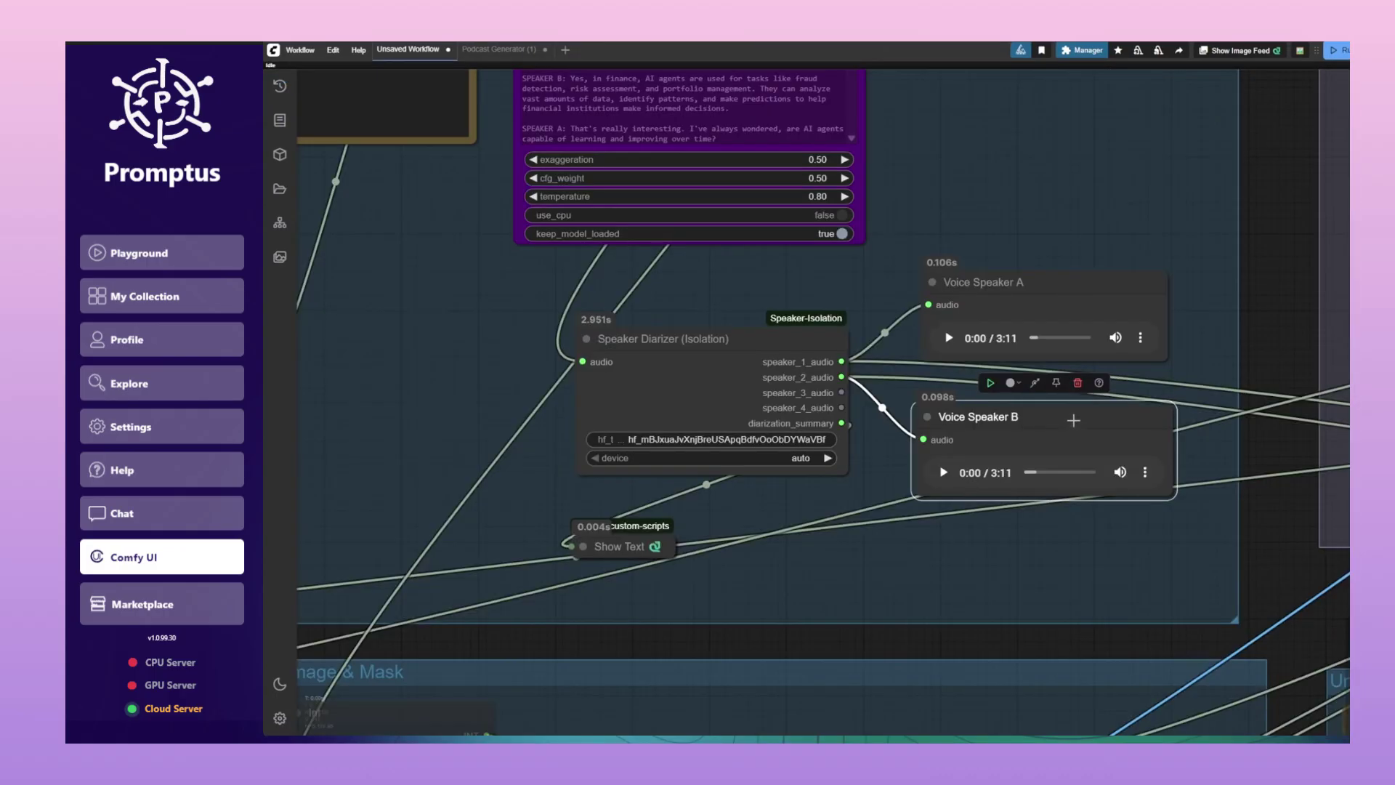
Shift the Voice Speaker B and Voice Speaker A nodes slightly down and listen to part of Voice Speaker A's audio
drag(1072, 421, 1084, 436)
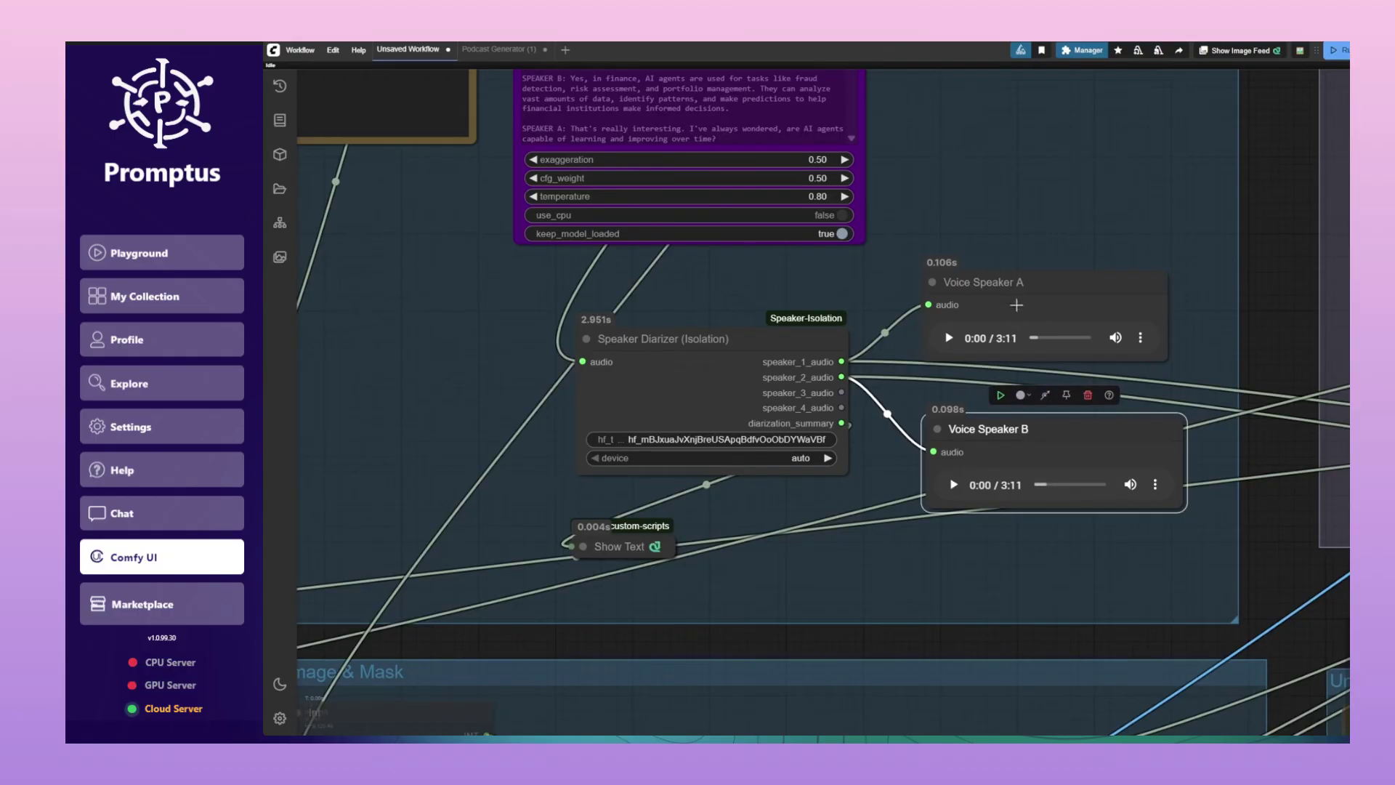
scroll(1099, 302, down, 3)
drag(1113, 300, 1123, 342)
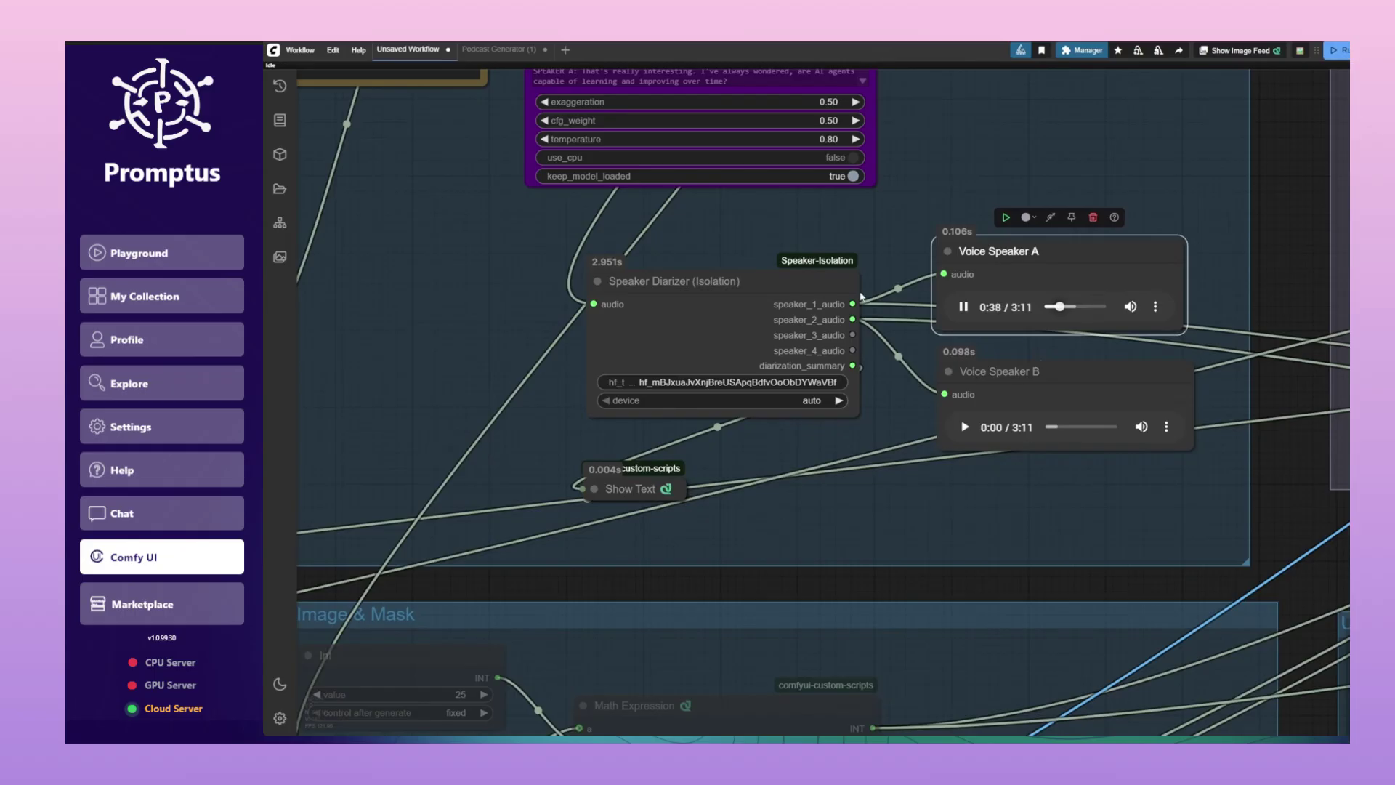
click(963, 308)
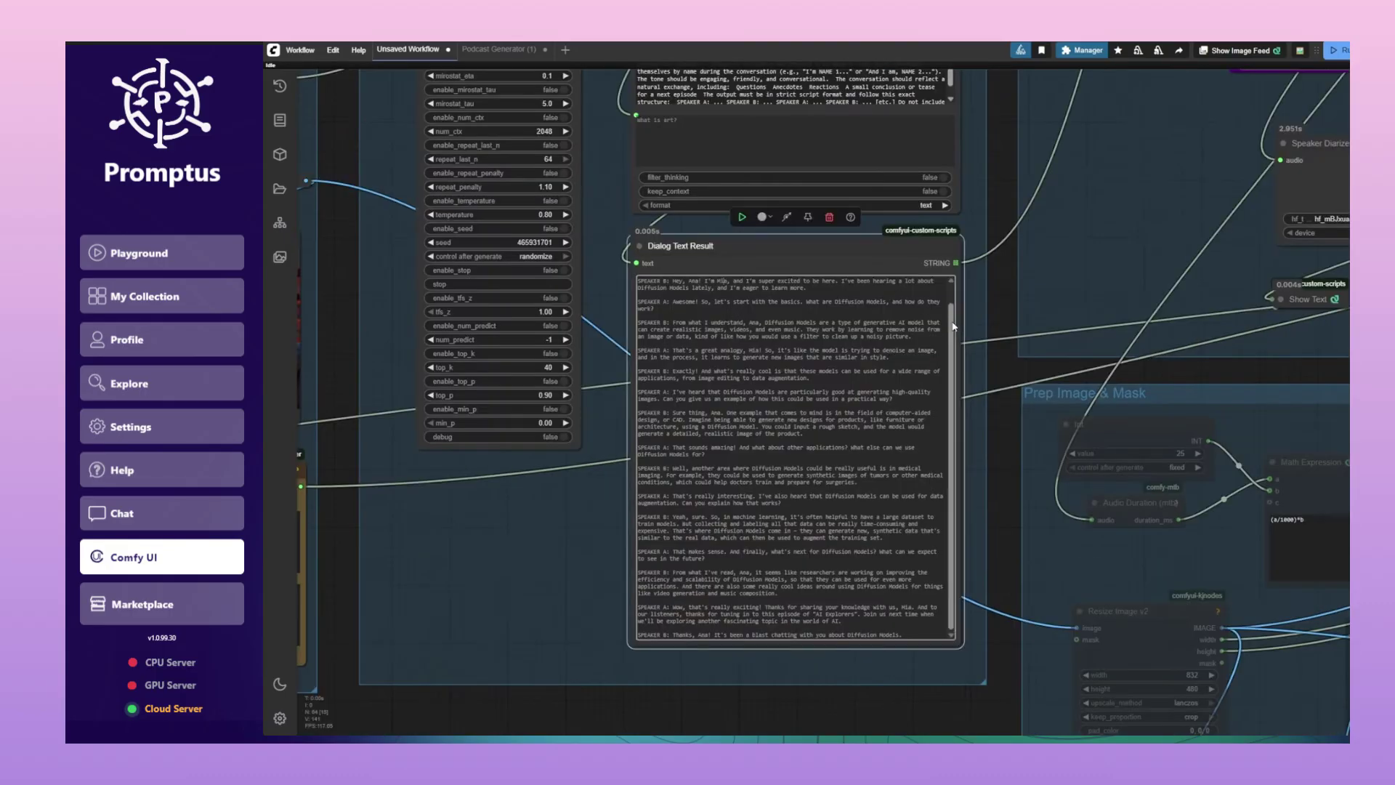
Examine SPEAKER B's first reply in Dialog Text Result for comparison with the separated voice tracks
scroll(957, 315, up, 1)
scroll(944, 319, up, 4)
scroll(745, 298, up, 3)
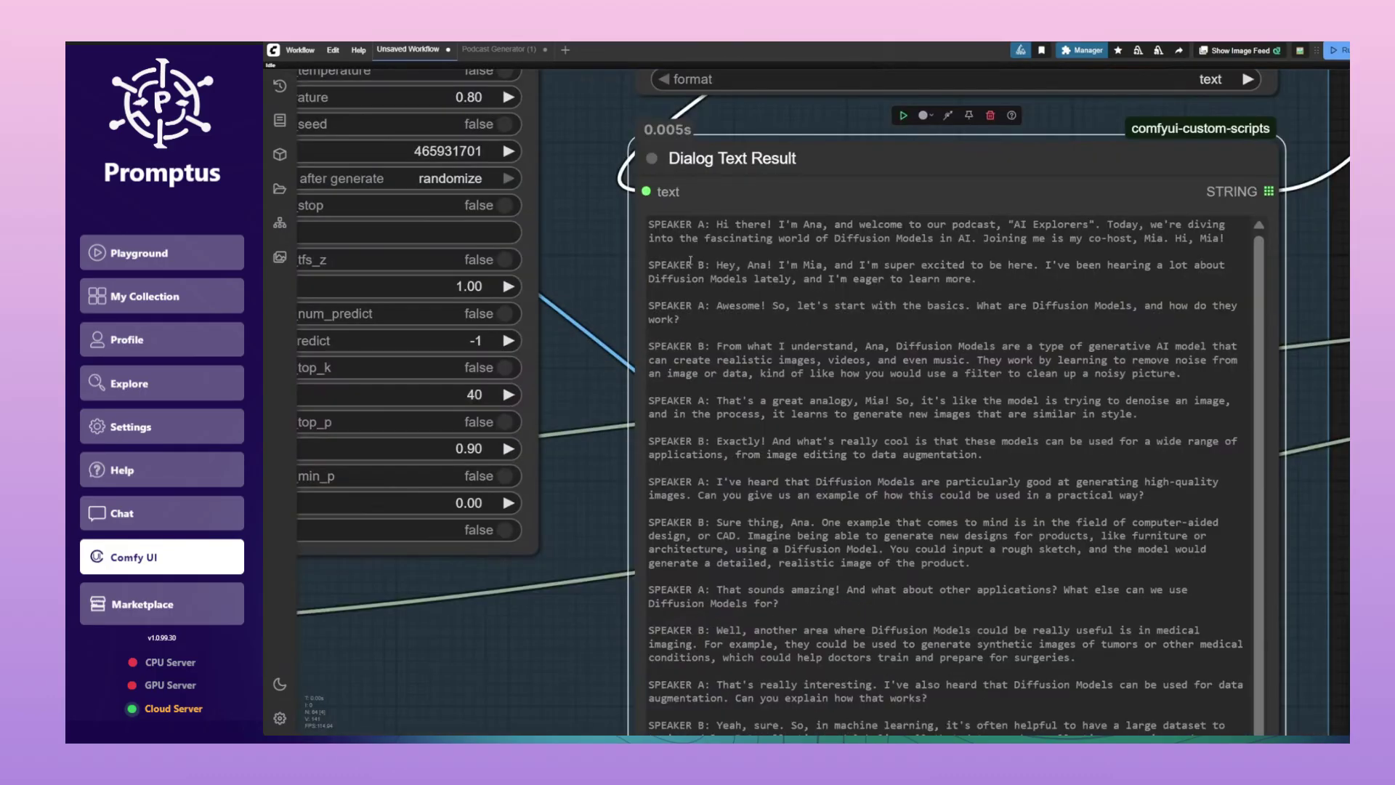
drag(648, 267, 755, 277)
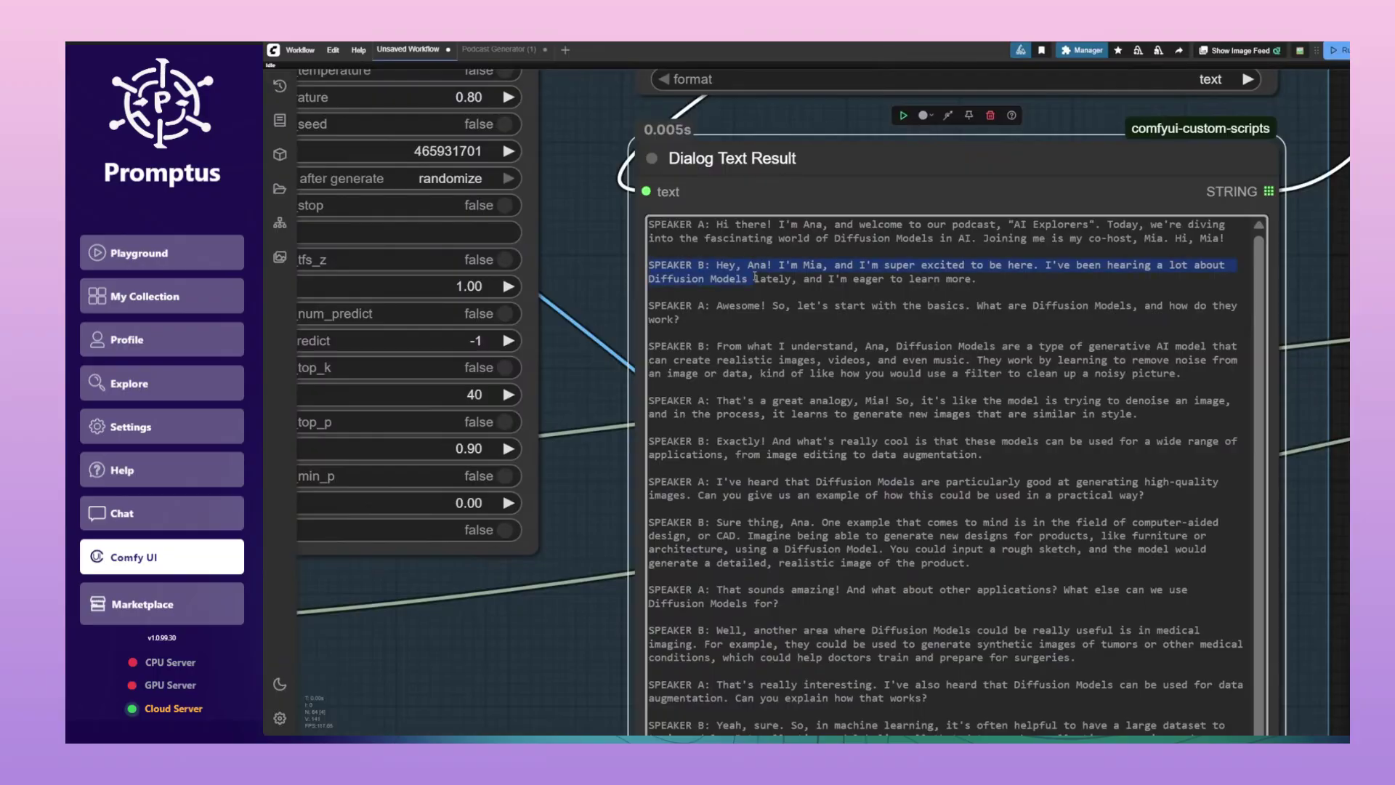
click(699, 267)
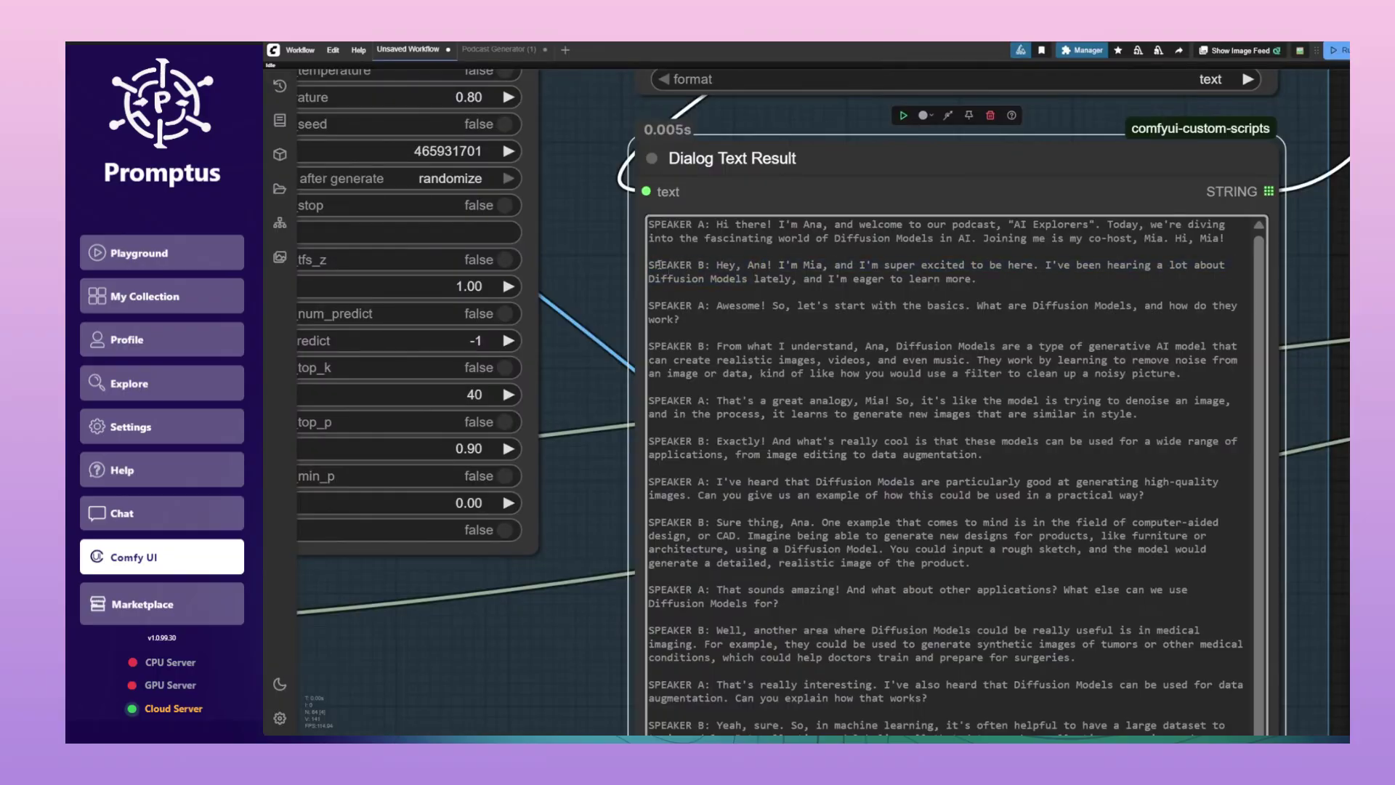
drag(674, 267, 756, 271)
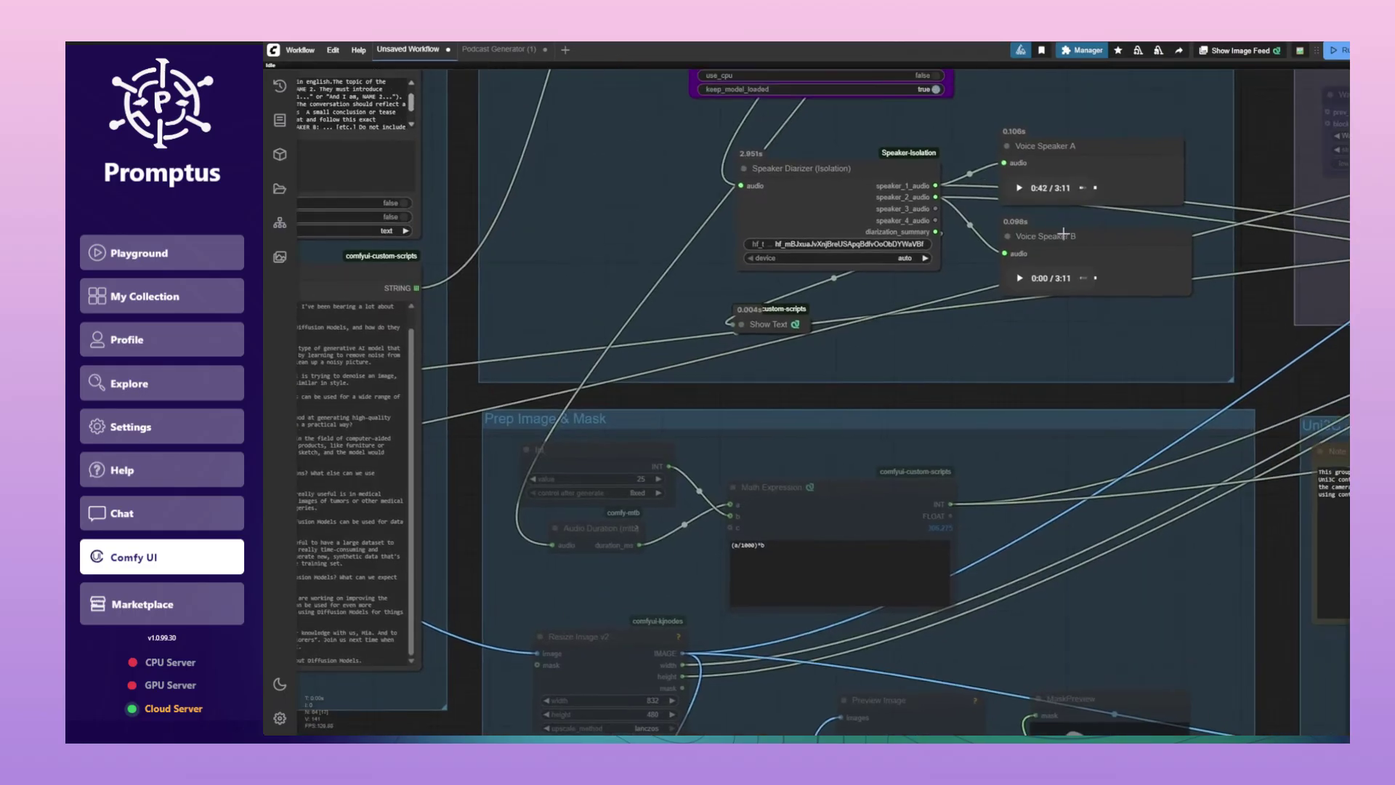
Play the Voice Speaker B audio, skip ahead in the track and pause it
mouse_move(1062, 237)
mouse_down()
mouse_move(1036, 263)
mouse_move(1062, 209)
mouse_move(1059, 226)
mouse_up()
scroll(1036, 263, up, 5)
click(899, 258)
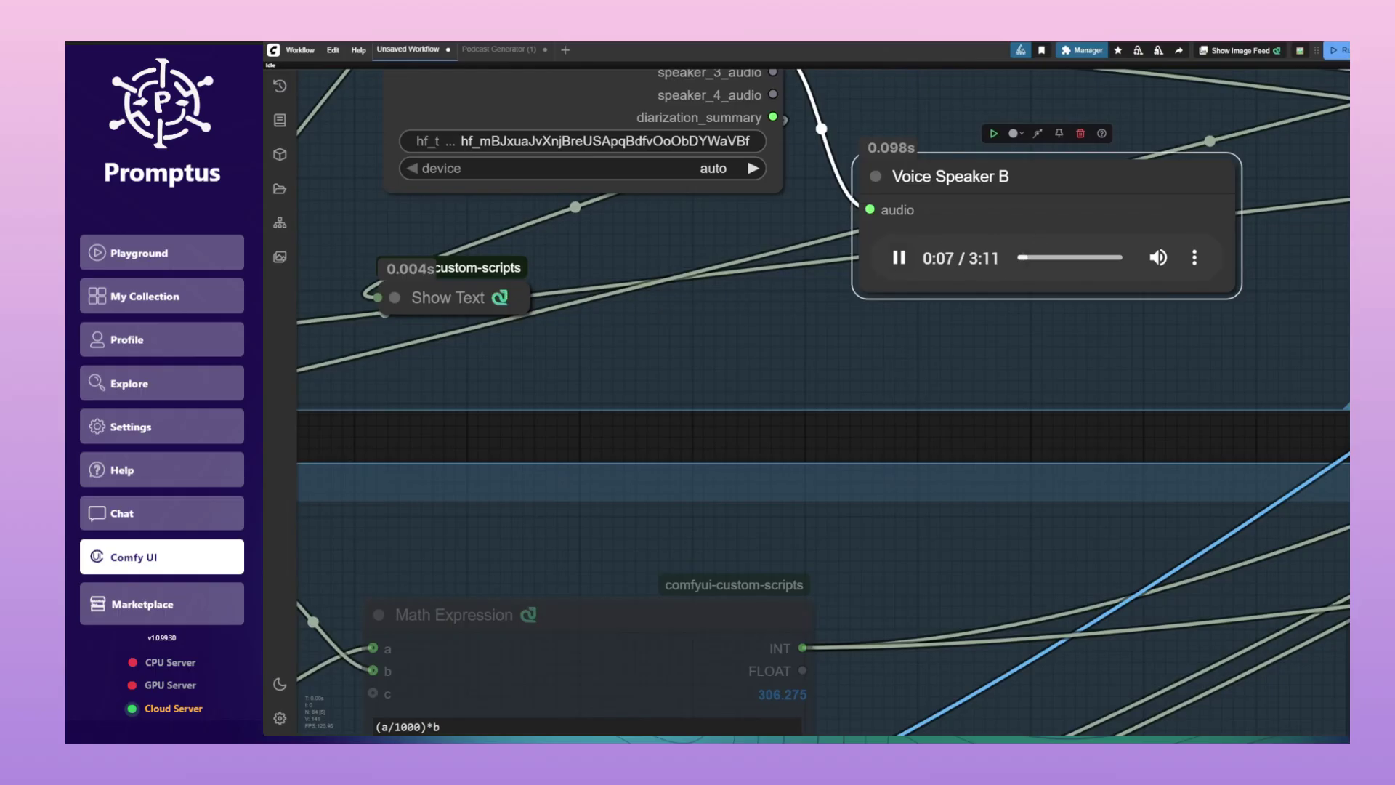
click(1034, 258)
click(1041, 259)
click(899, 257)
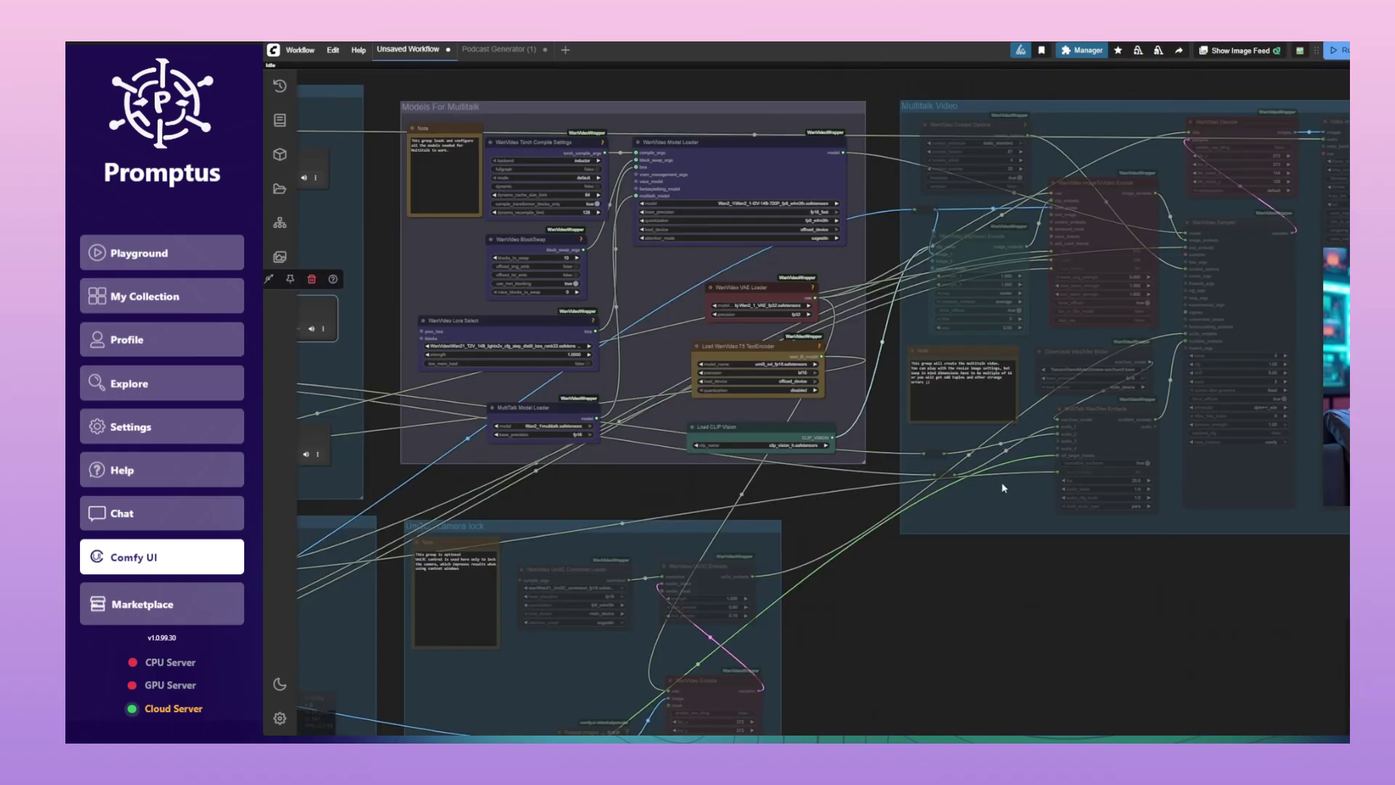
Set the nodes of the Multitalk Video, camera lock and Prep Image & Mask groups to Always
right_click(999, 465)
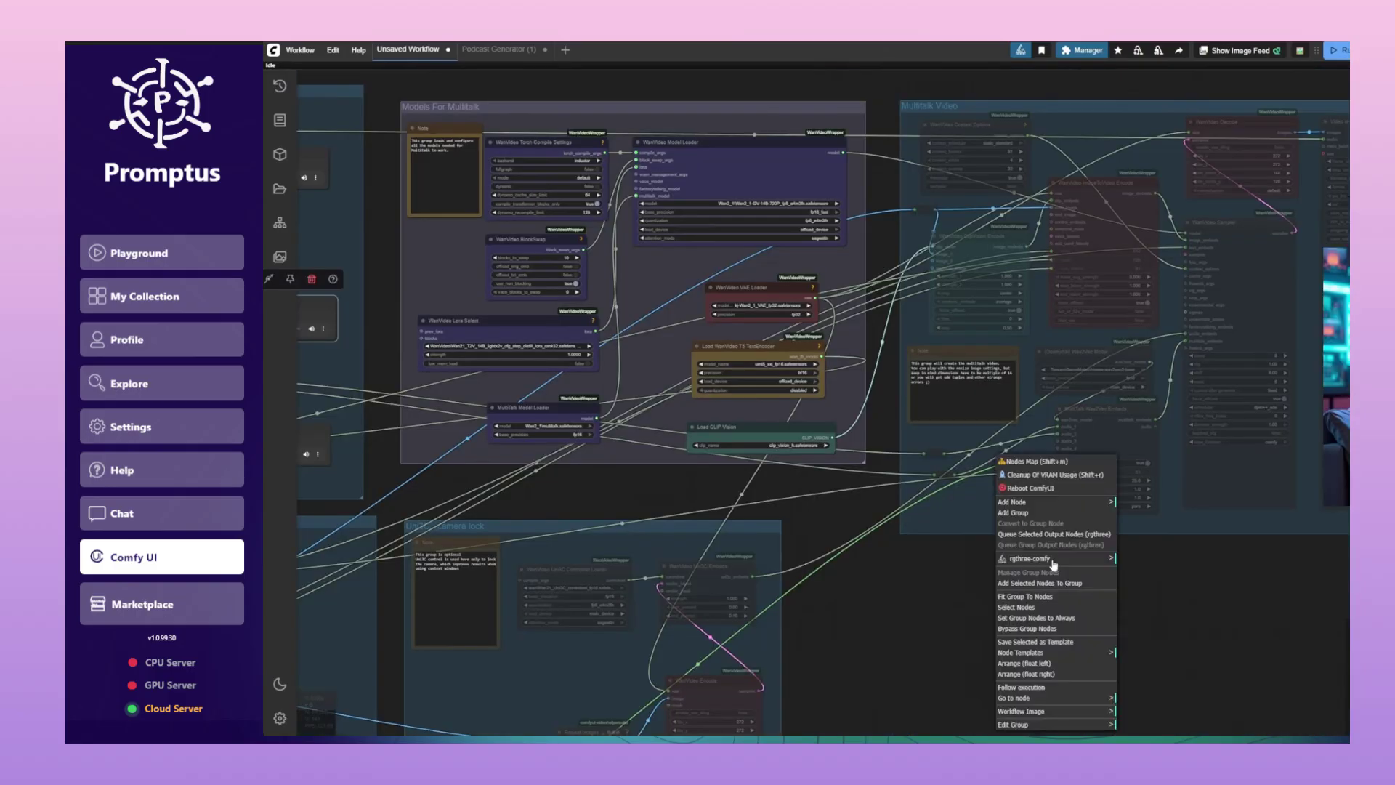
click(1015, 582)
scroll(1039, 536, down, 5)
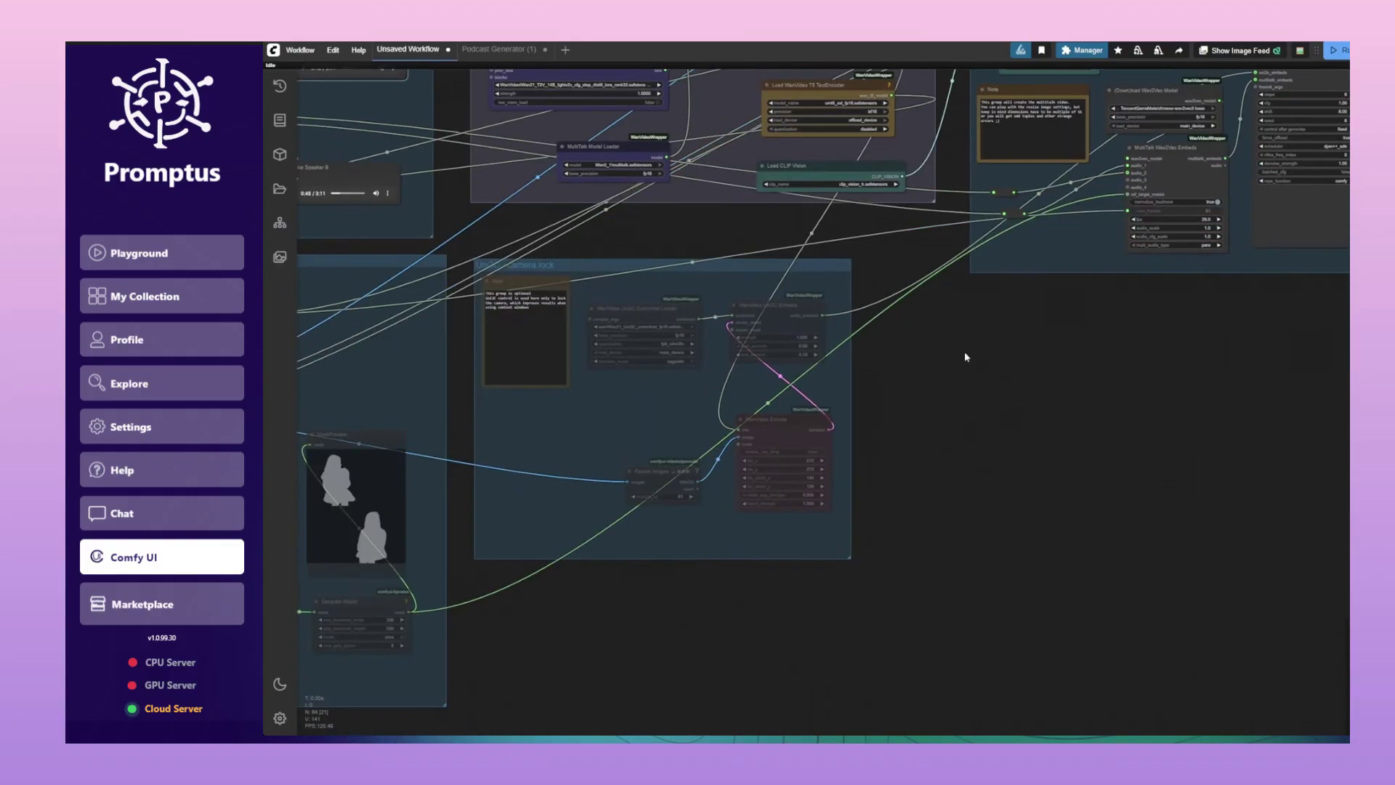
right_click(663, 393)
click(709, 557)
scroll(1036, 529, left, 5)
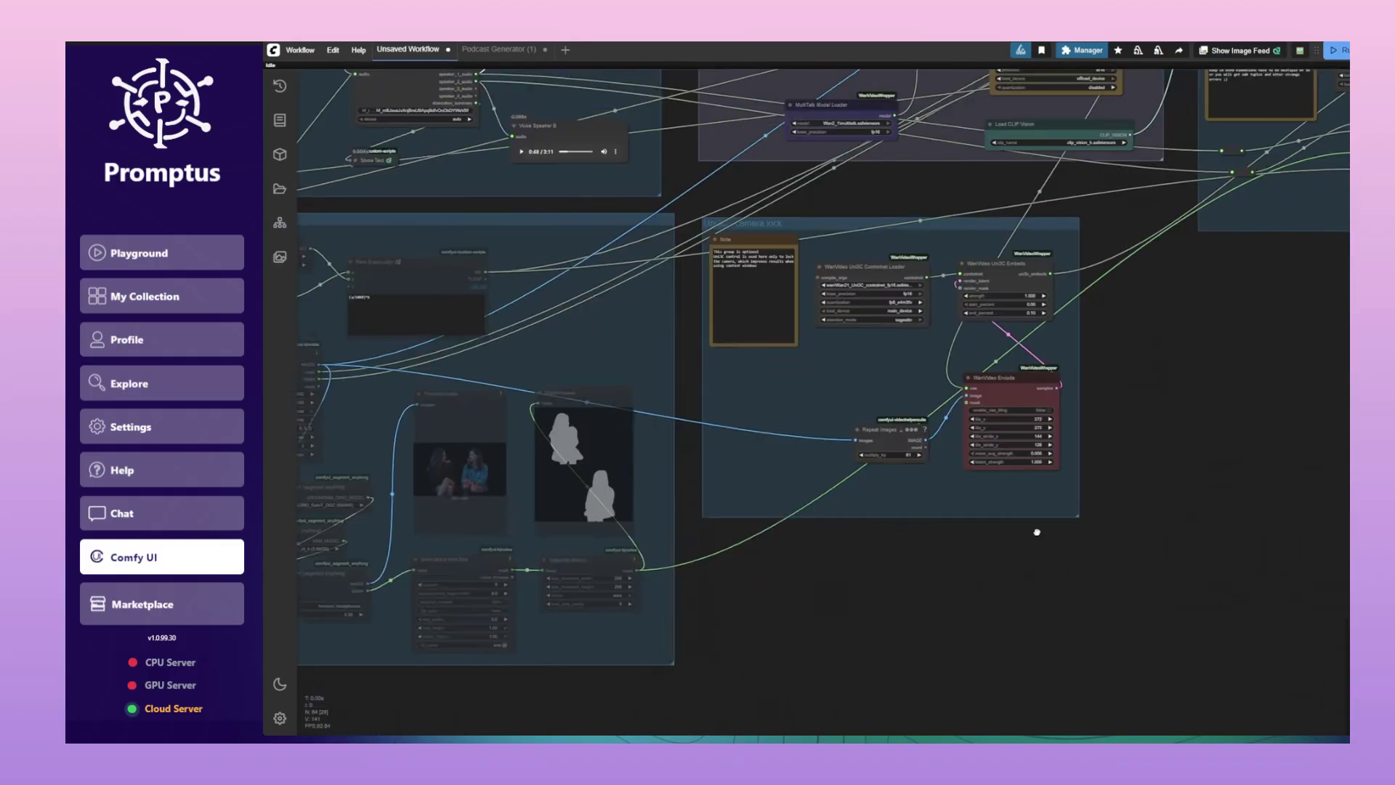
right_click(764, 259)
click(807, 418)
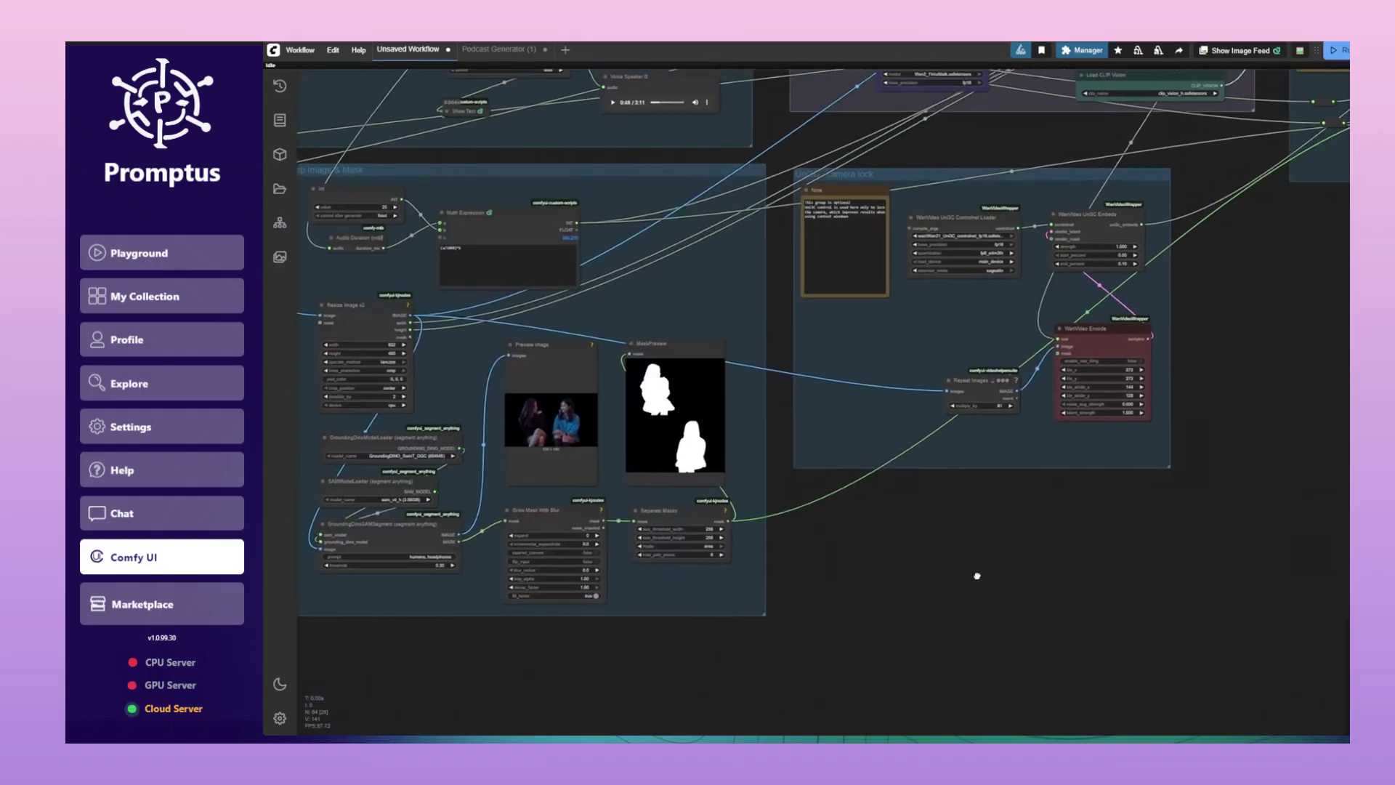
Check that all groups are active across the canvas and run the complete podcast video workflow
scroll(1114, 395, right, 10)
scroll(1115, 395, up, 4)
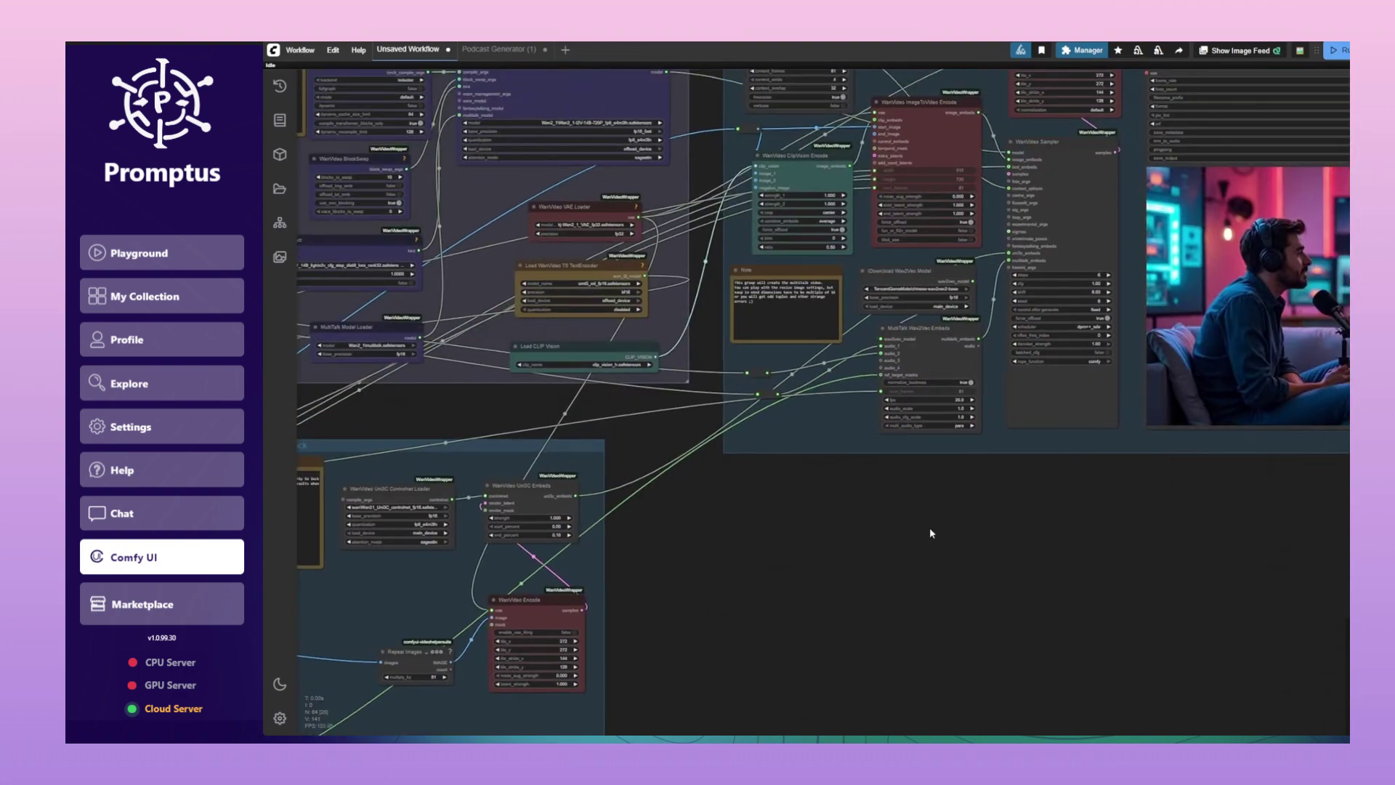
scroll(932, 534, down, 5)
scroll(856, 570, left, 10)
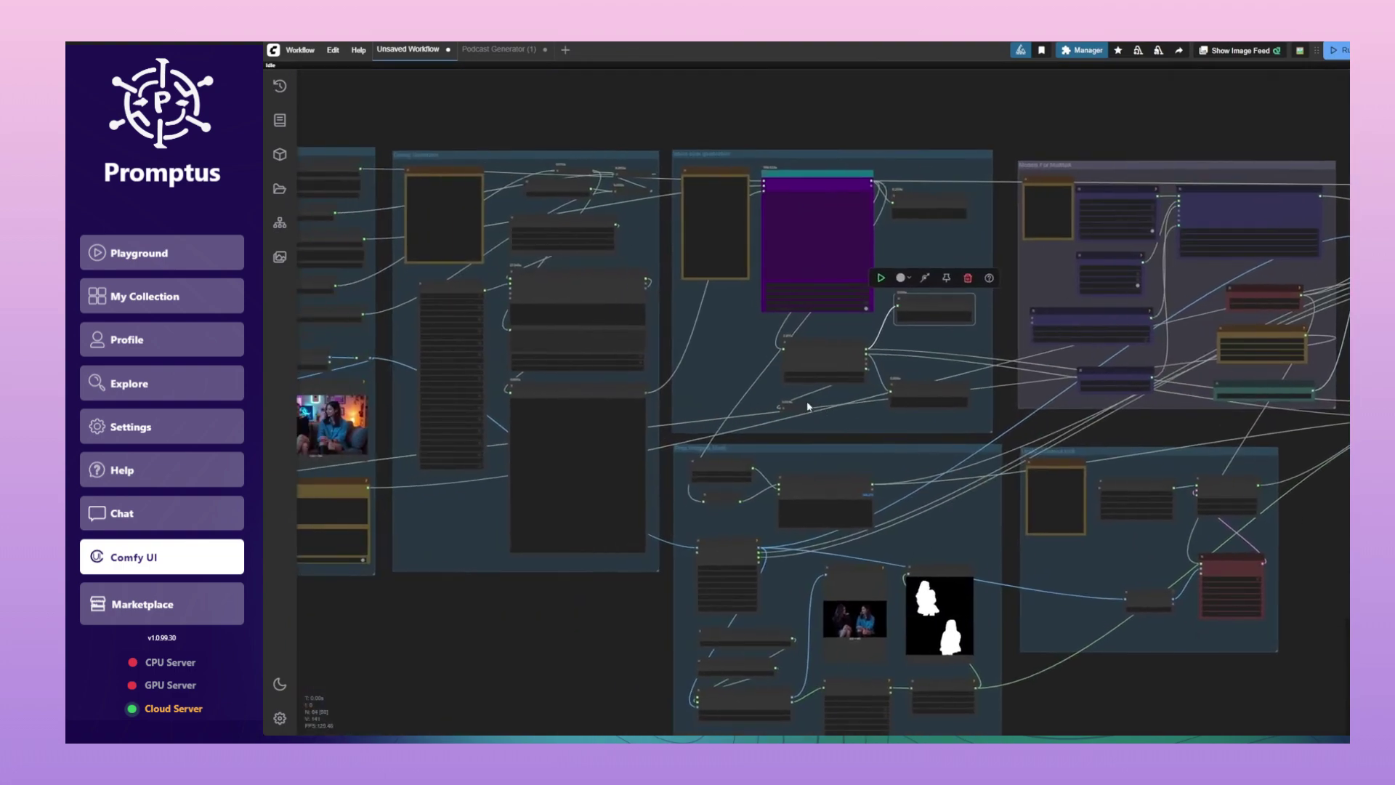
scroll(833, 367, up, 5)
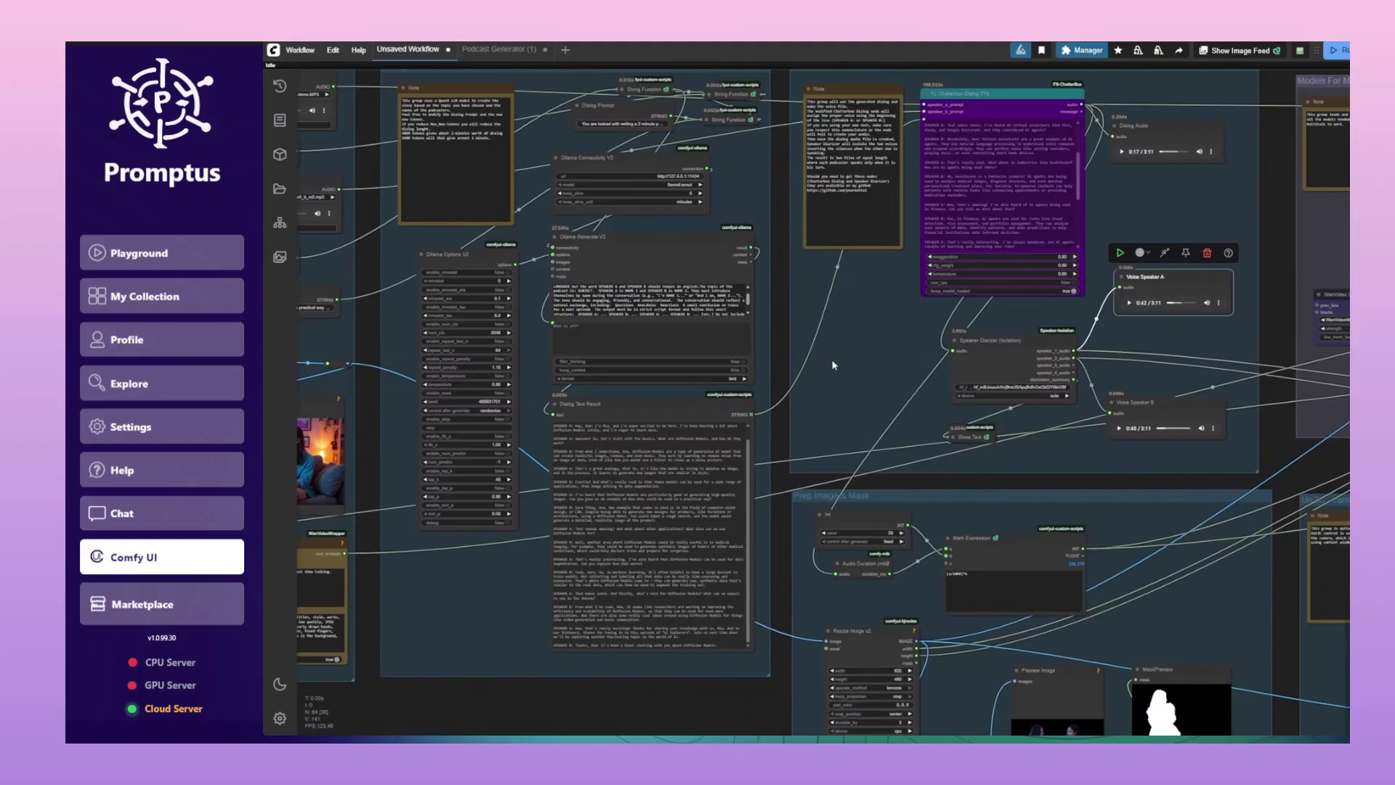
scroll(833, 363, down, 6)
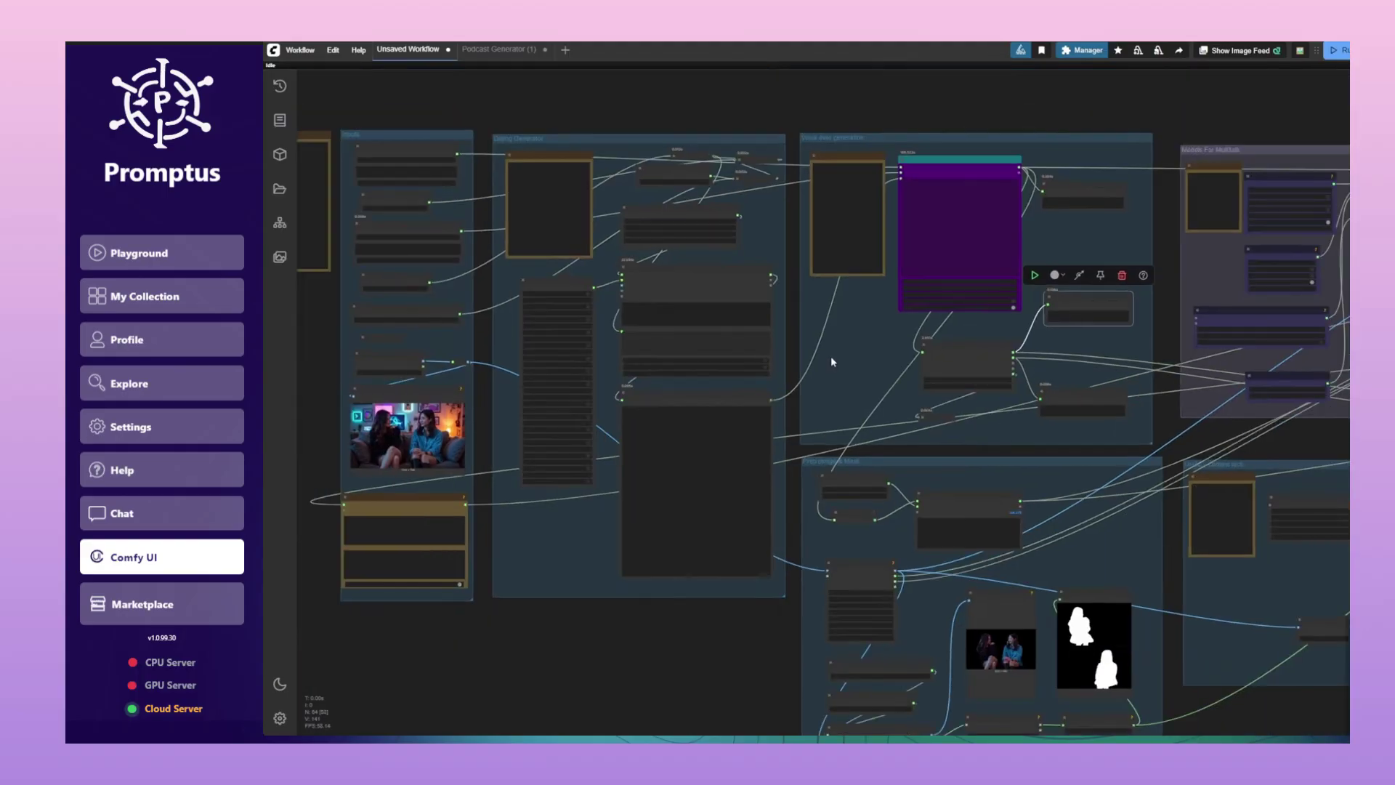
drag(1344, 473, 1125, 398)
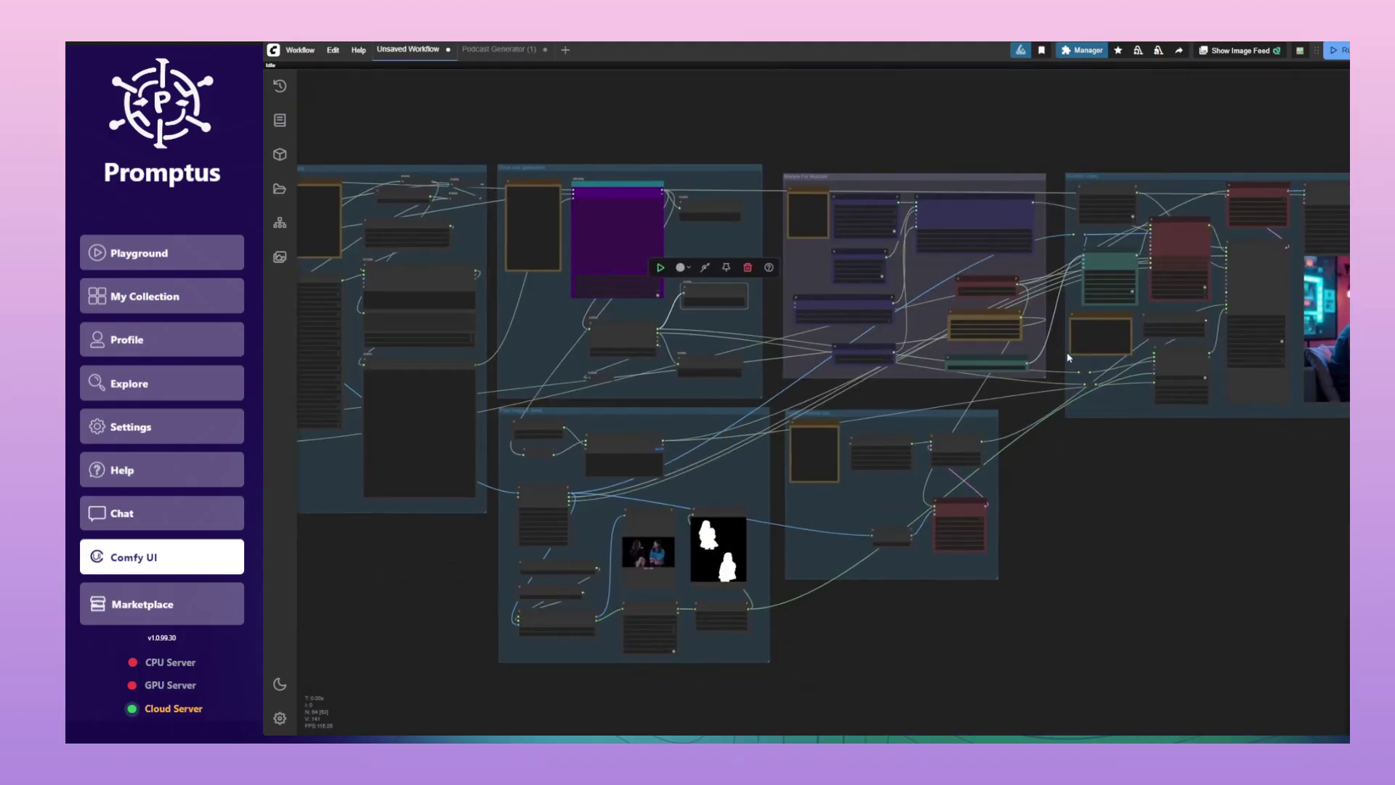
click(1336, 52)
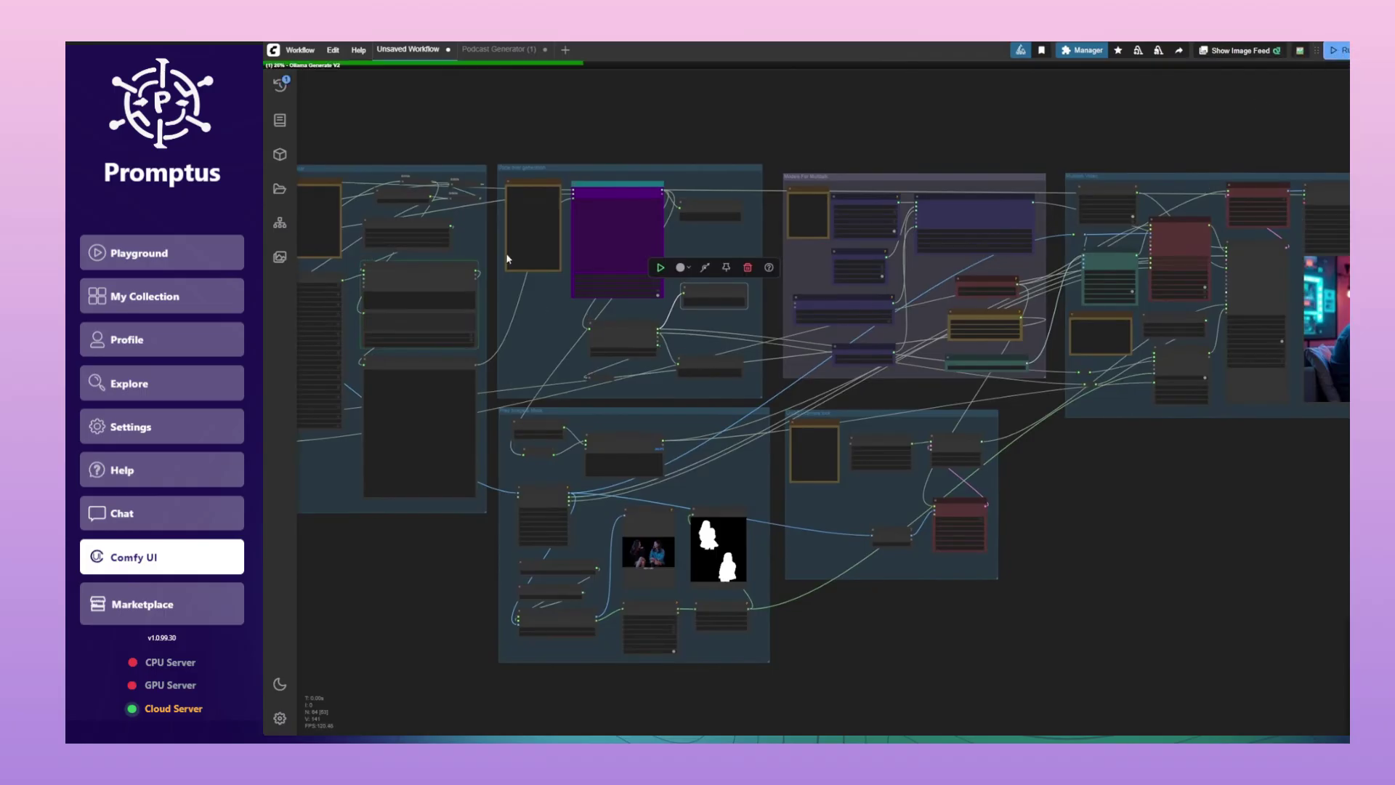
Look over the running workflow from the Multitalk Video group back to the Ollama Generate V2 and Voice over generation nodes
scroll(772, 171, right, 3)
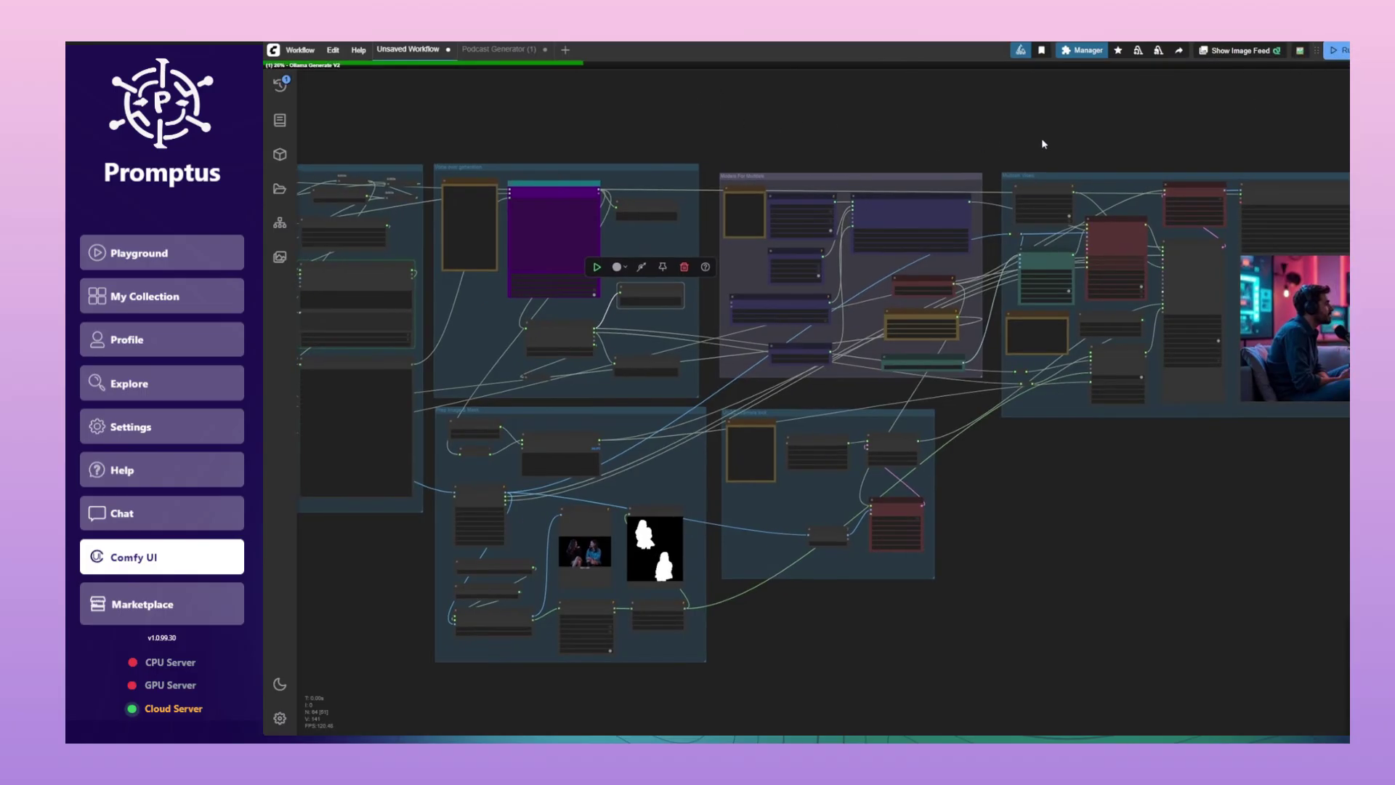
scroll(1043, 144, right, 6)
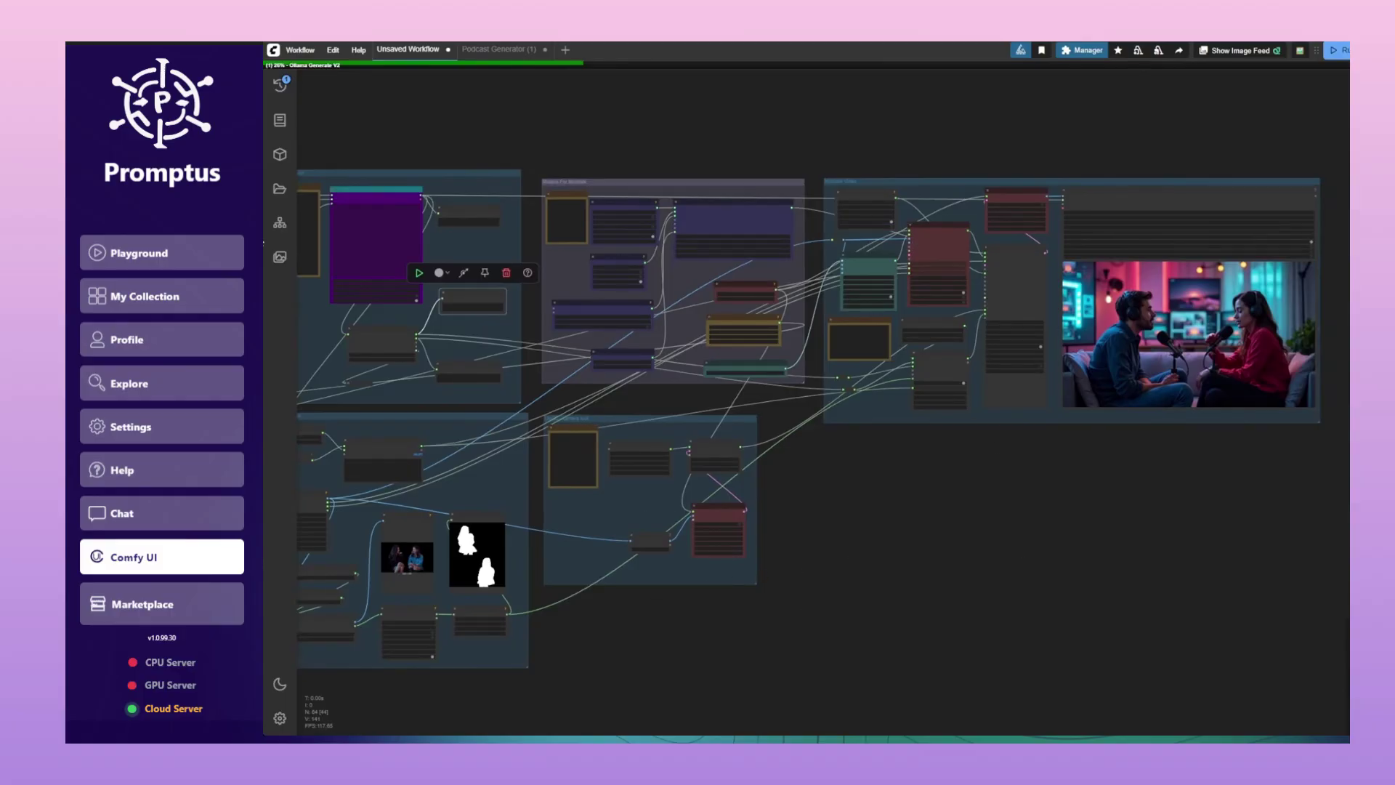
drag(400, 109, 840, 111)
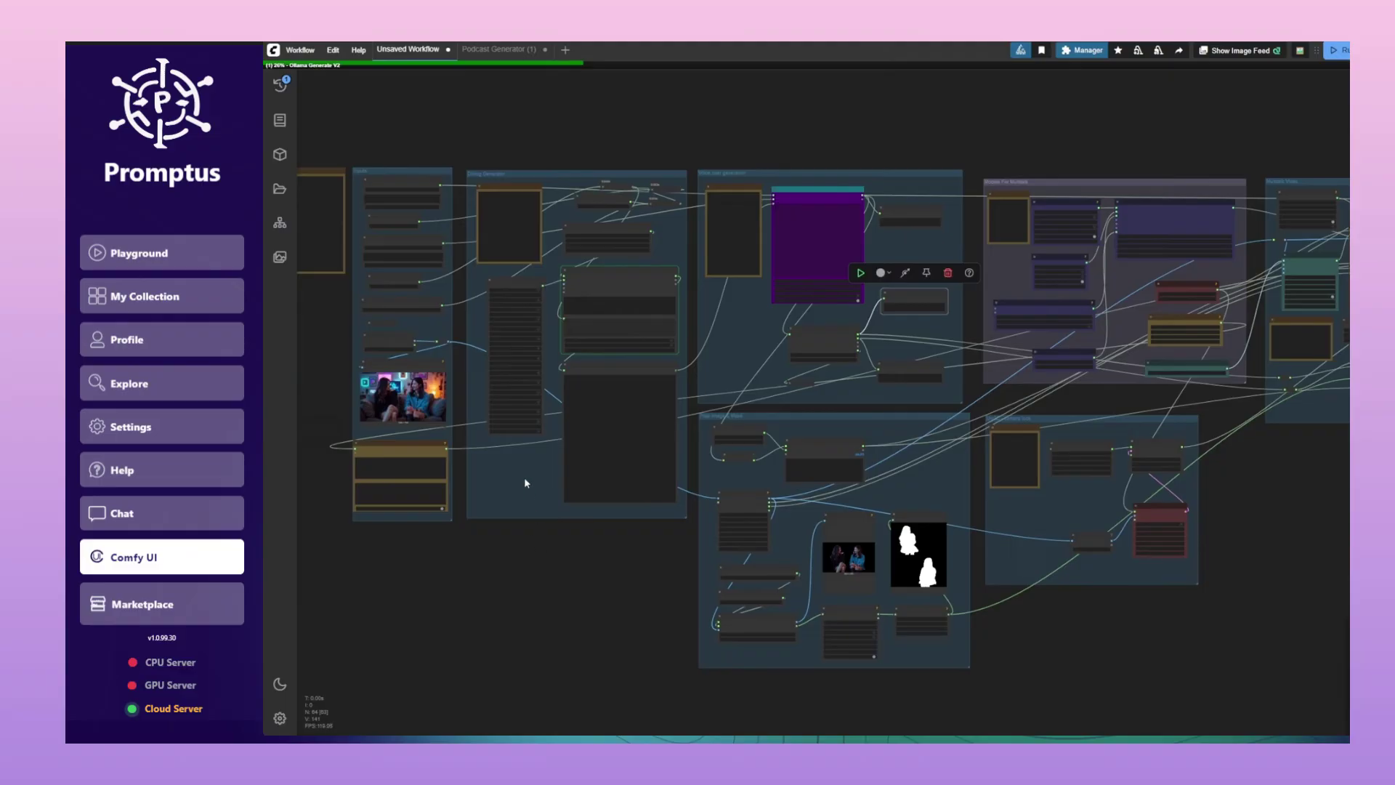
scroll(530, 354, up, 8)
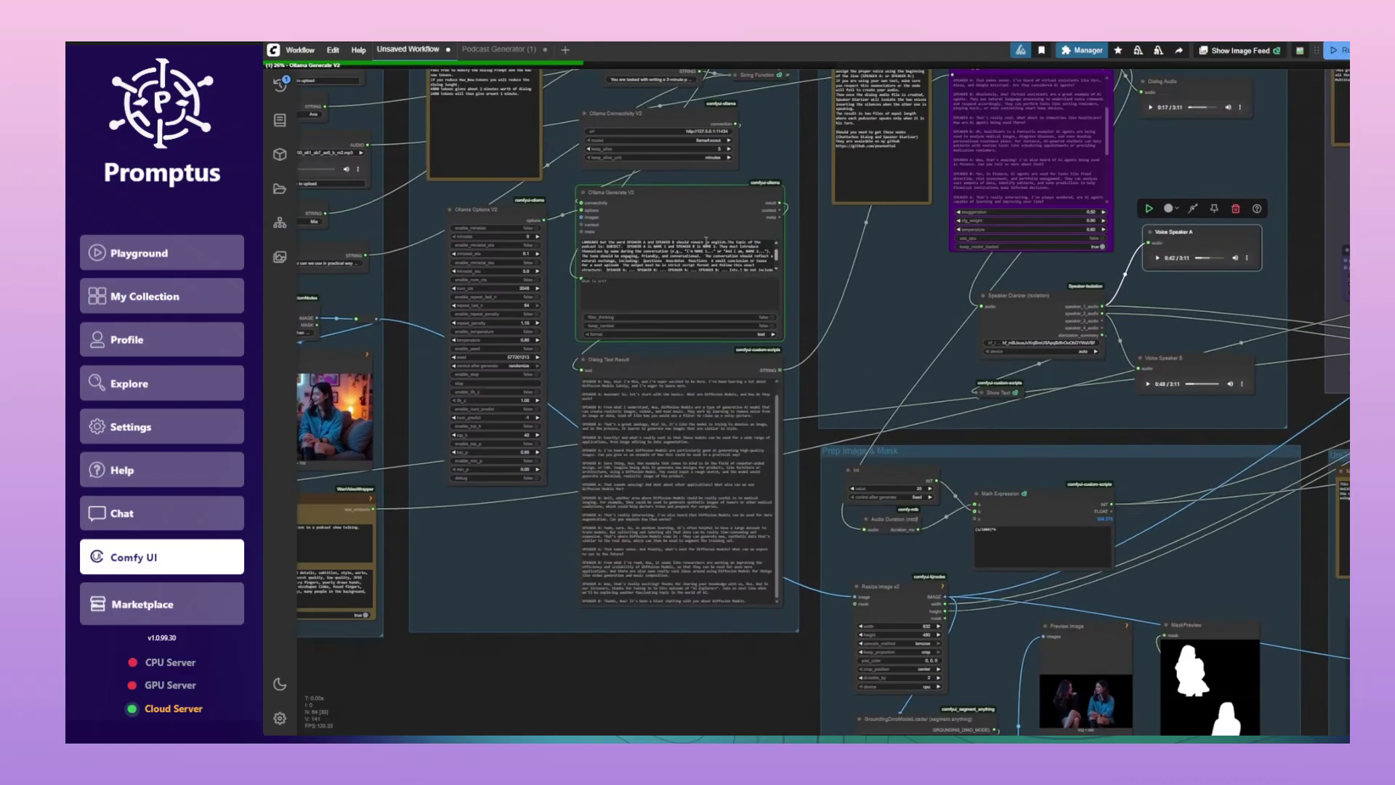
drag(711, 202, 700, 211)
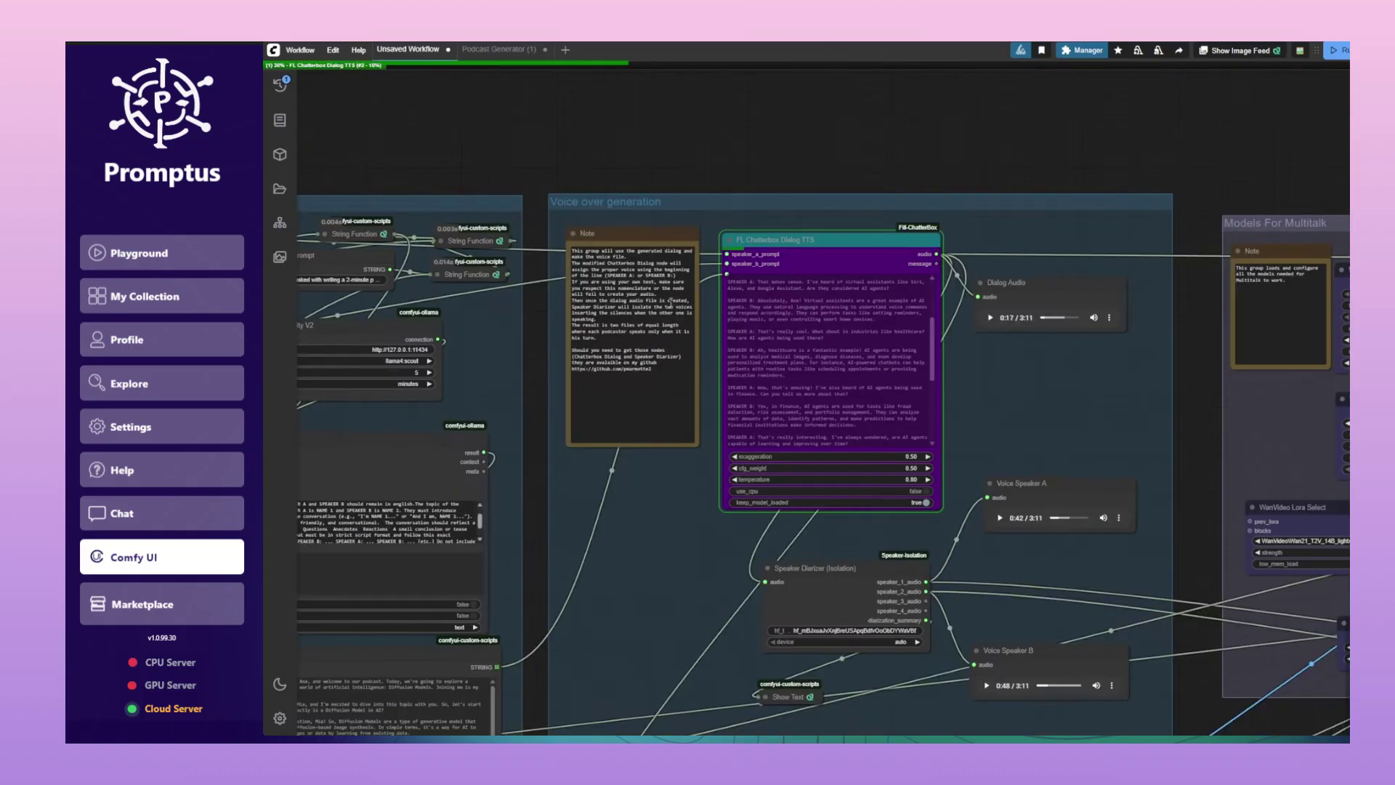
Look over the running workflow from the Voice over generation group to the Prep Image & Mask and Multitalk Video groups
scroll(877, 359, up, 3)
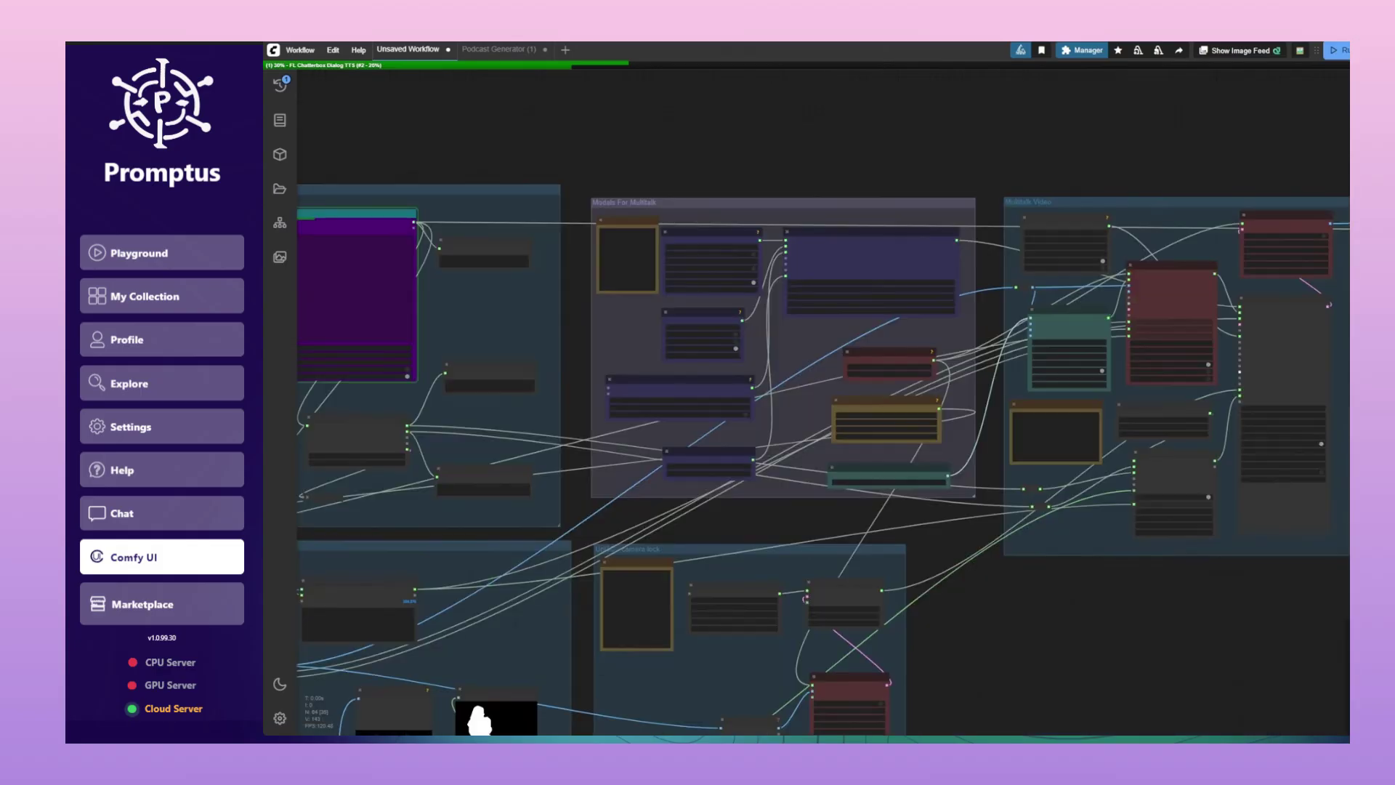
scroll(299, 190, down, 3)
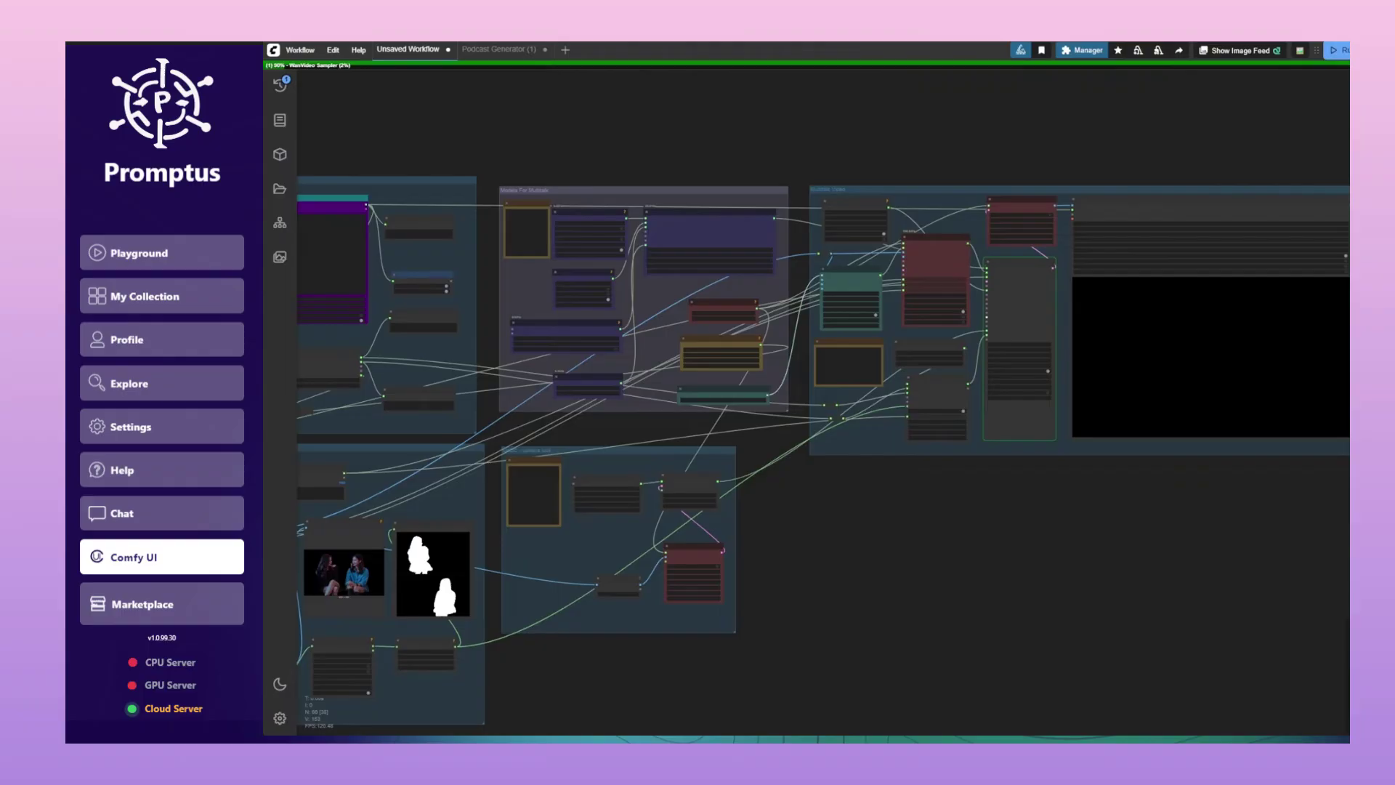
scroll(970, 473, up, 5)
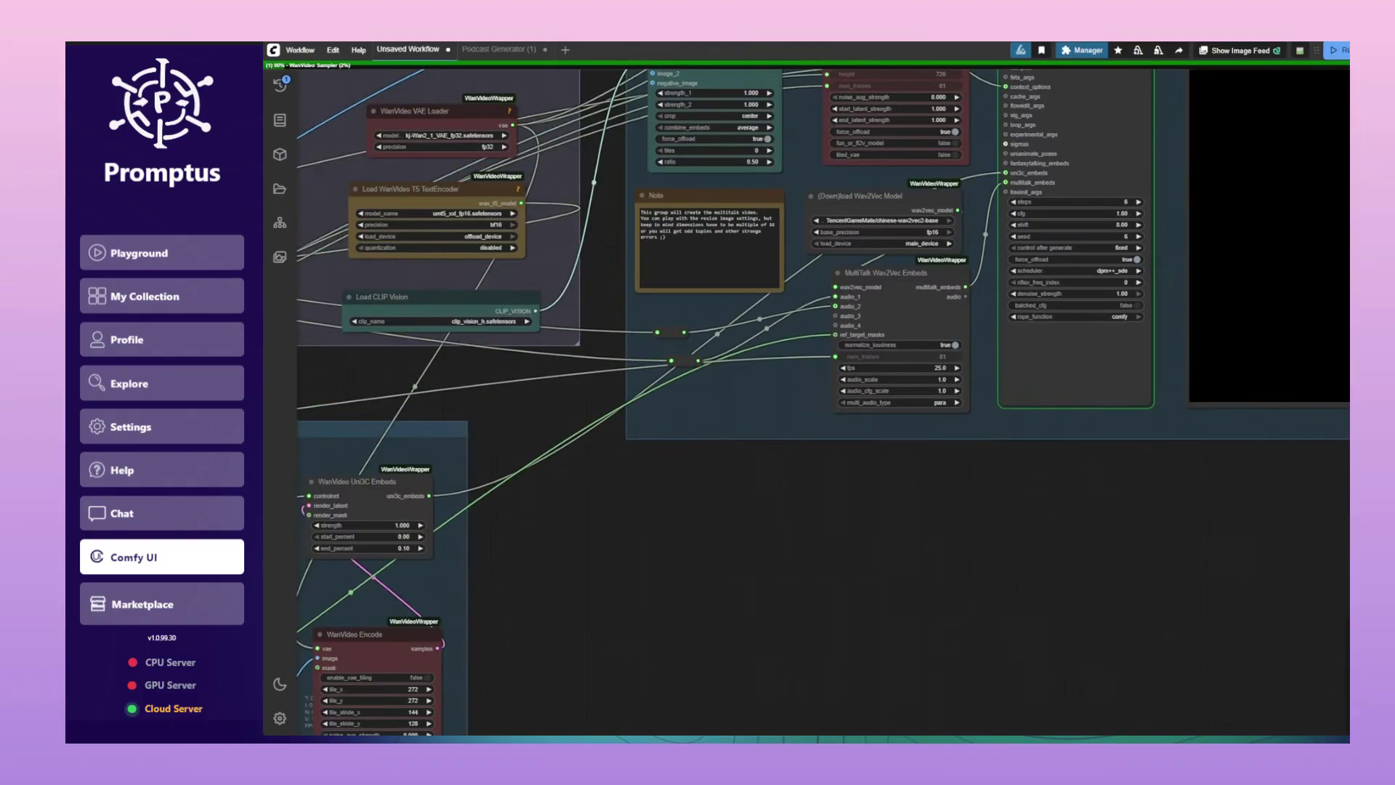
drag(964, 393, 971, 582)
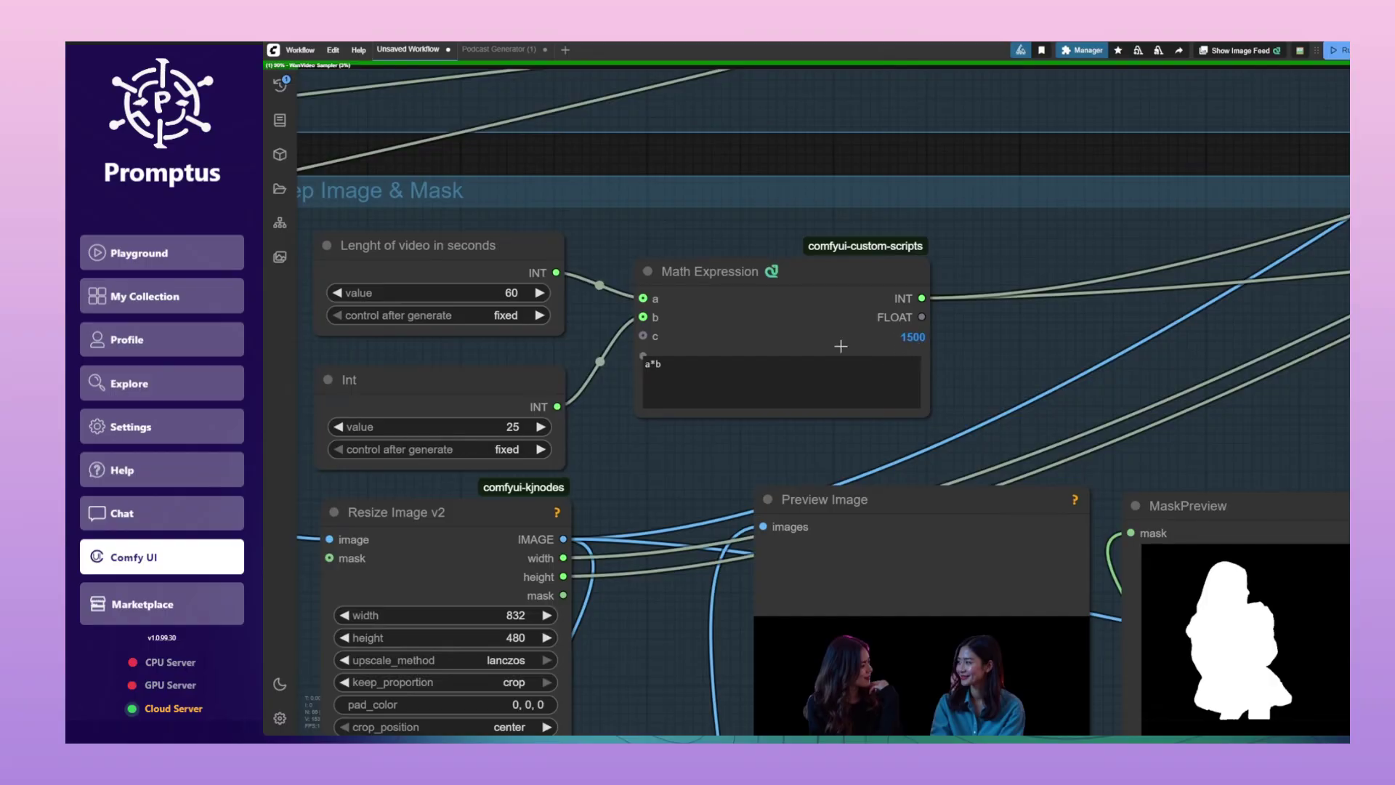
scroll(931, 356, down, 9)
drag(1112, 370, 960, 465)
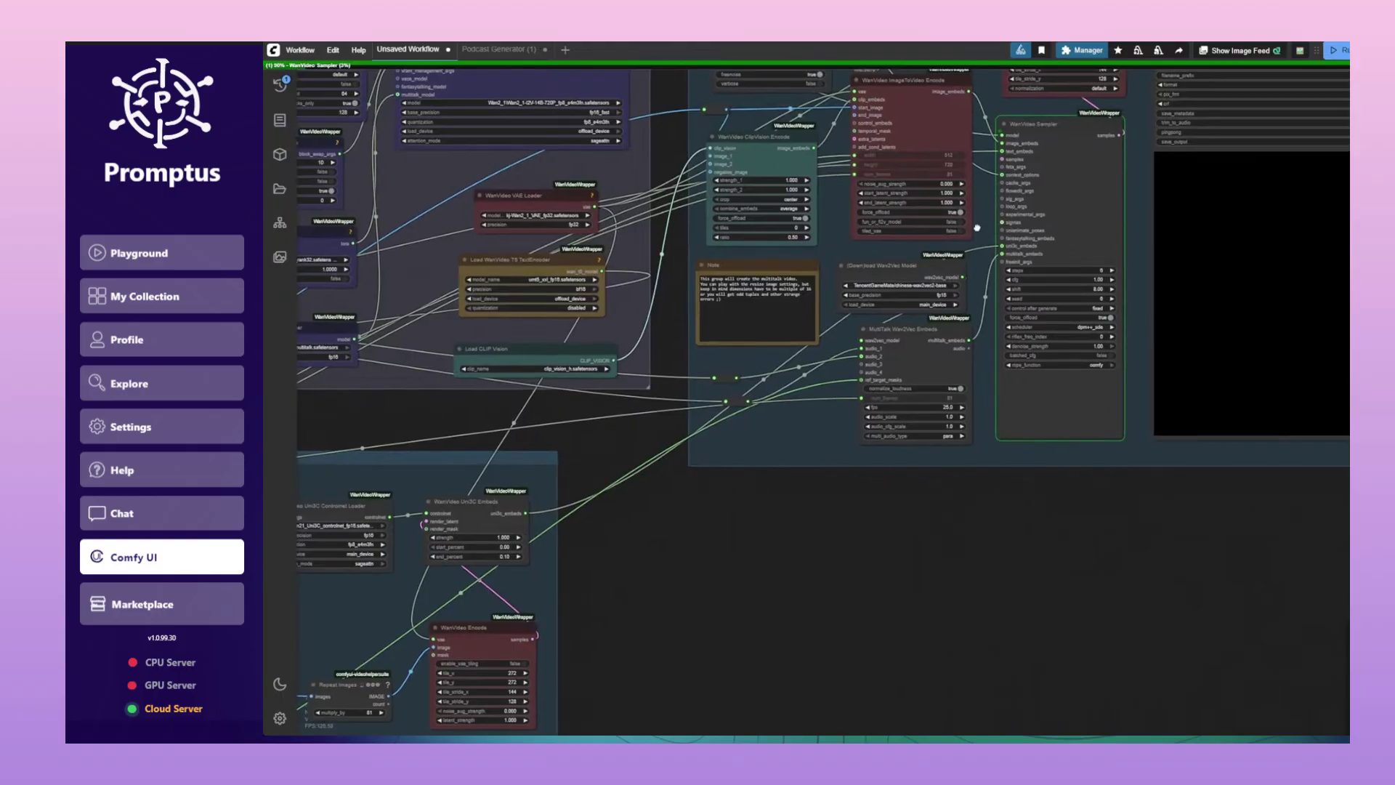
drag(976, 227, 968, 364)
scroll(778, 187, up, 3)
Examine the WanVideo Context Options node, and display the execution logs in an enlarged view to check the audio windows
click(727, 137)
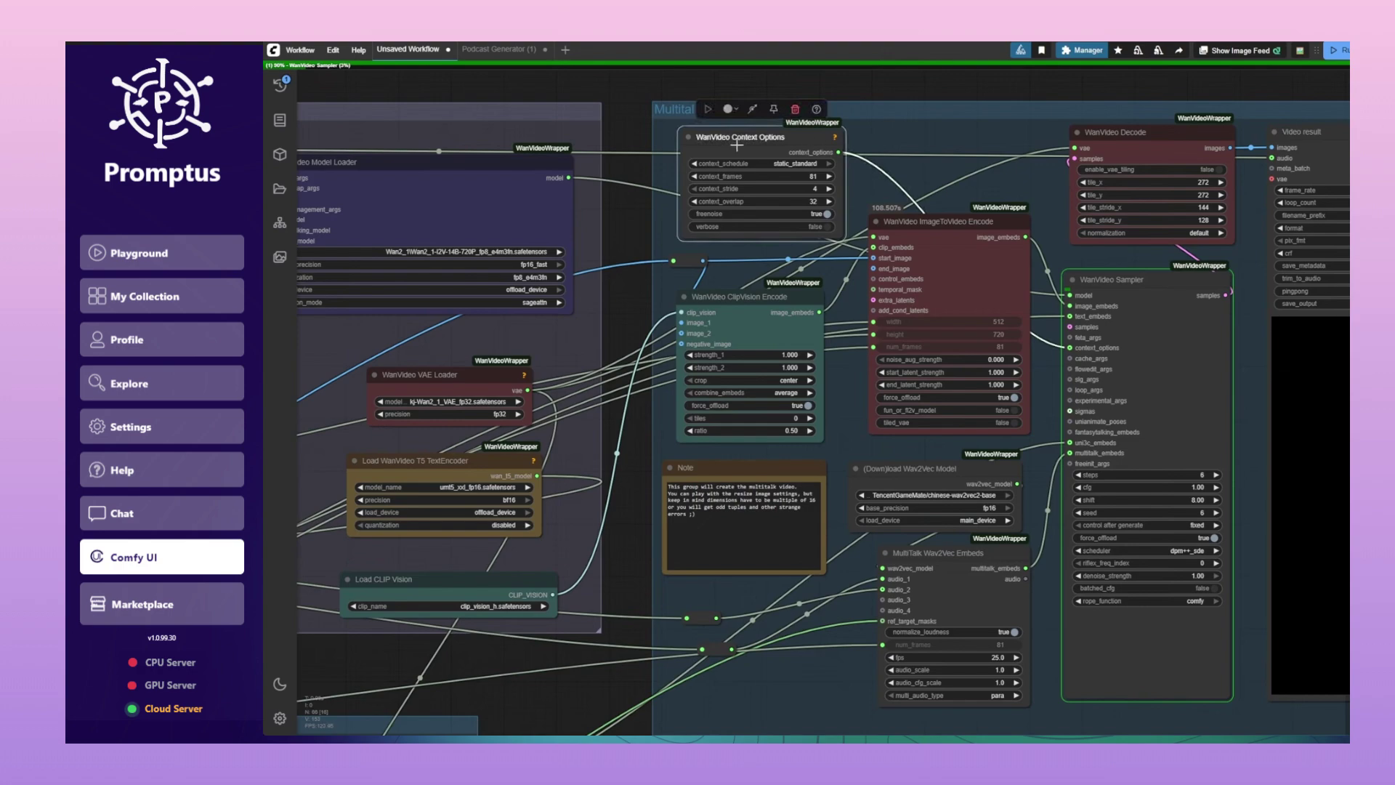
drag(758, 145, 750, 145)
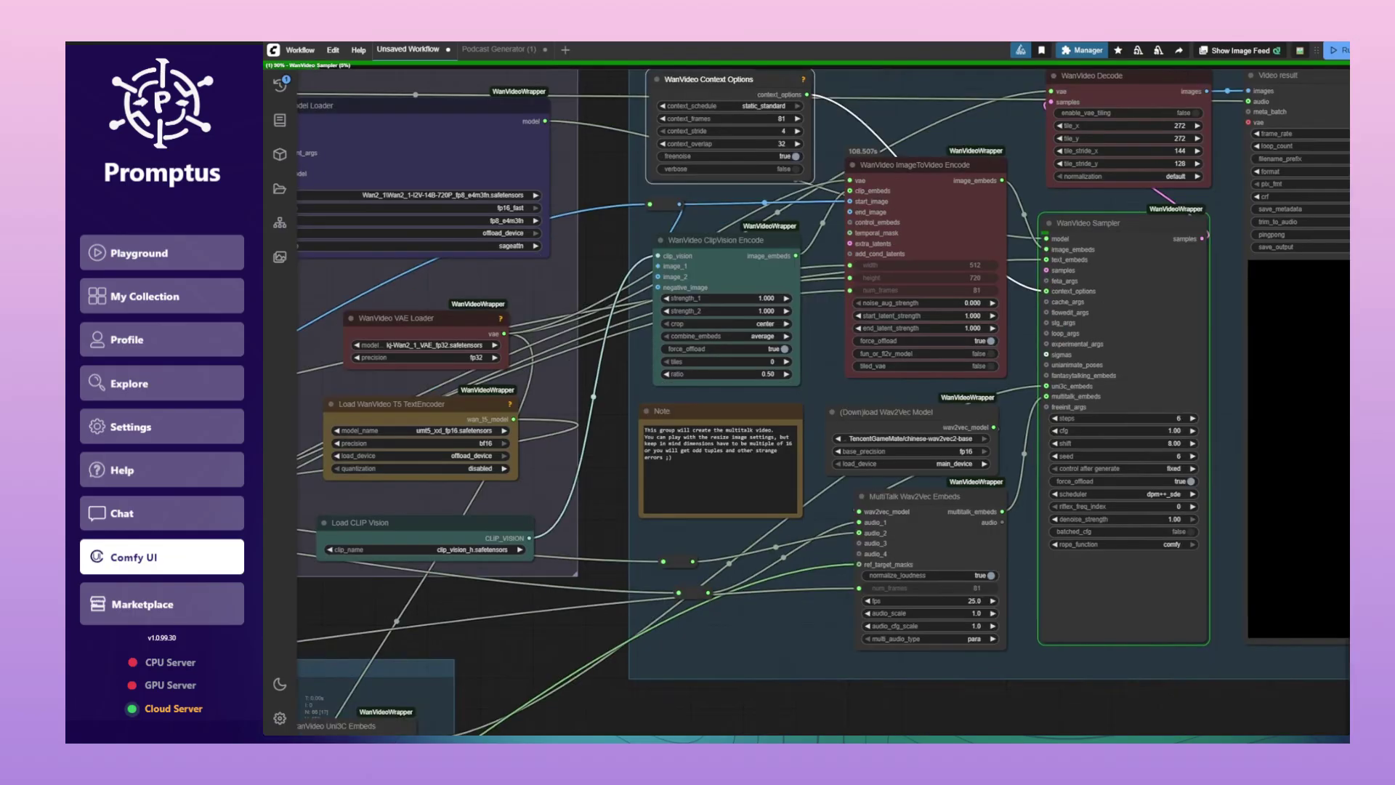
key(ctrl+grave)
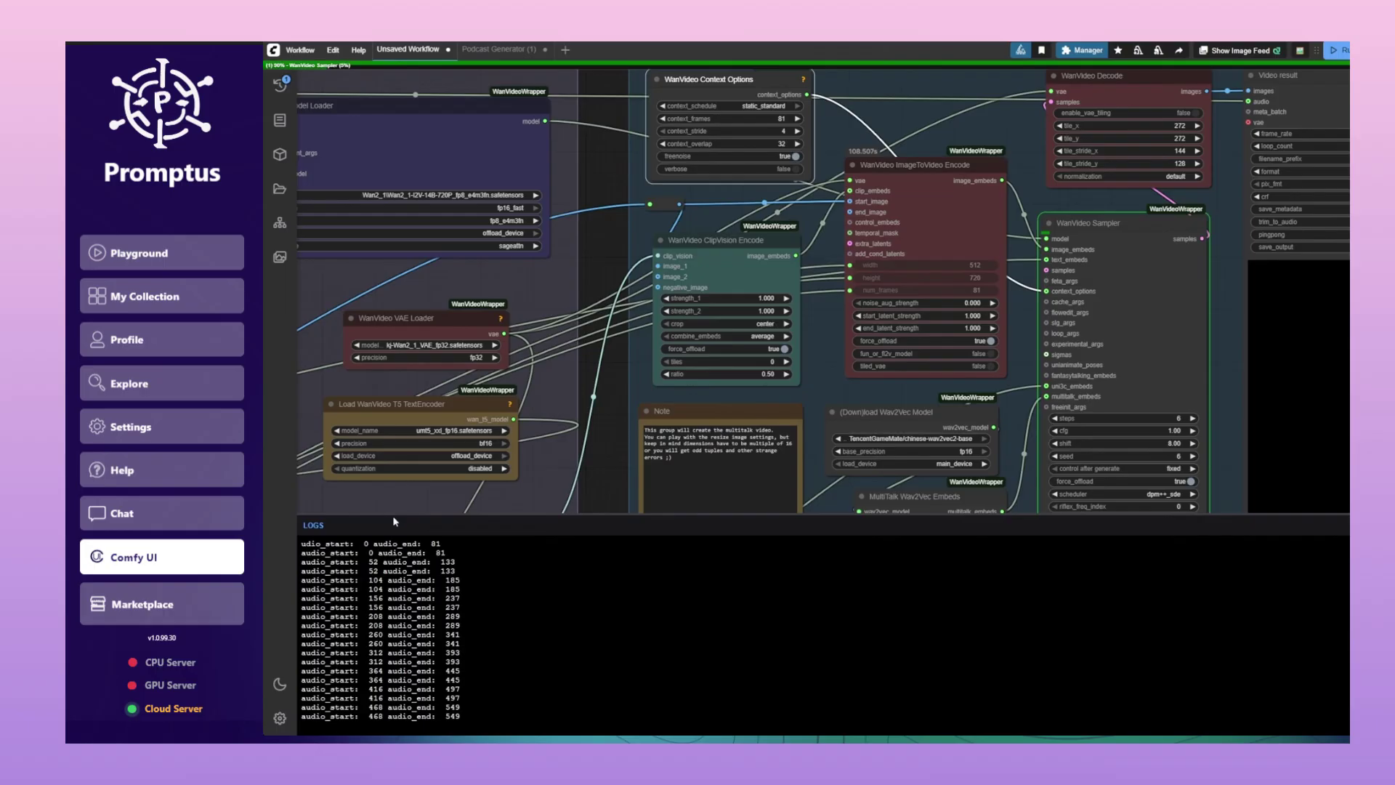
drag(394, 514, 401, 369)
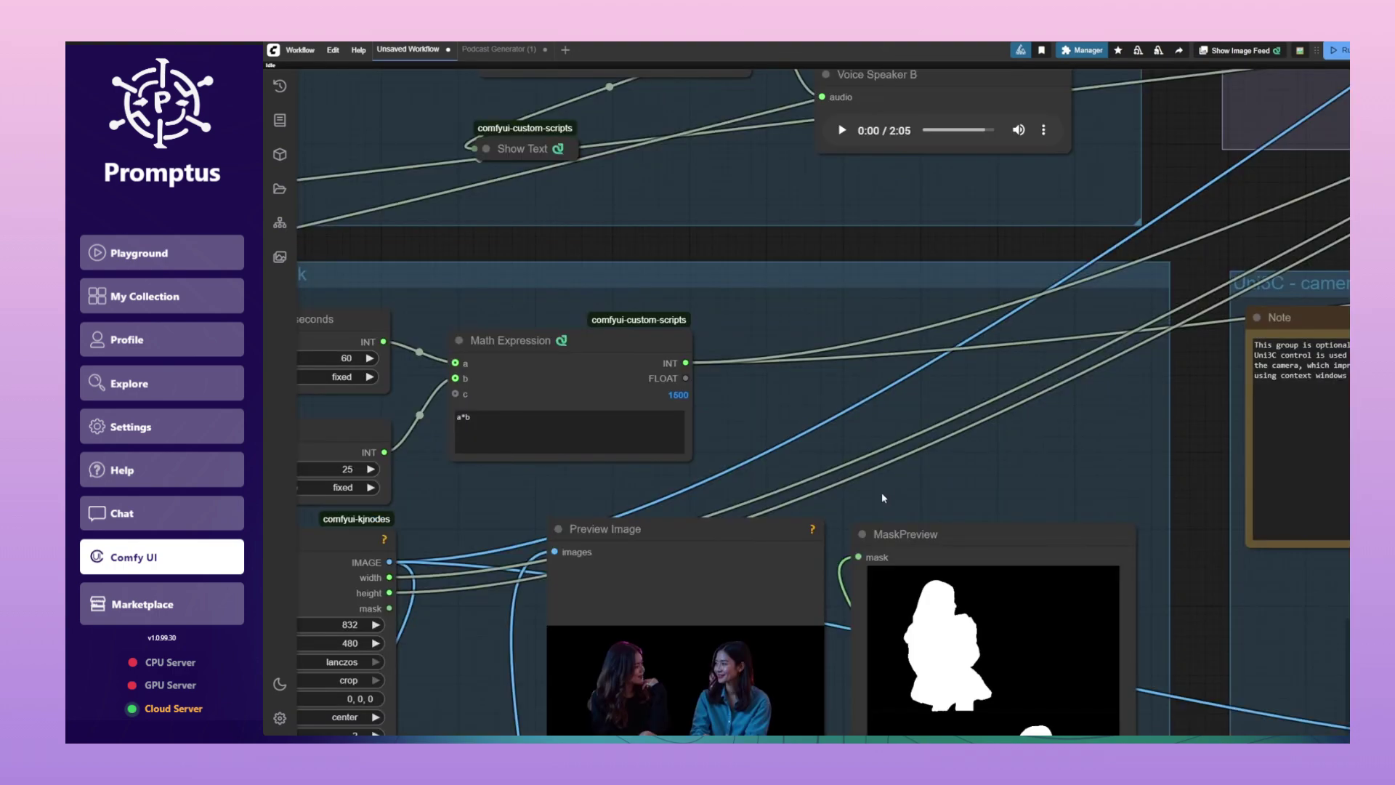
Review the Prep Image & Mask and Uni3C camera lock groups, and find the finished output in the Multitalk Video group
scroll(883, 493, down, 3)
drag(908, 470, 825, 367)
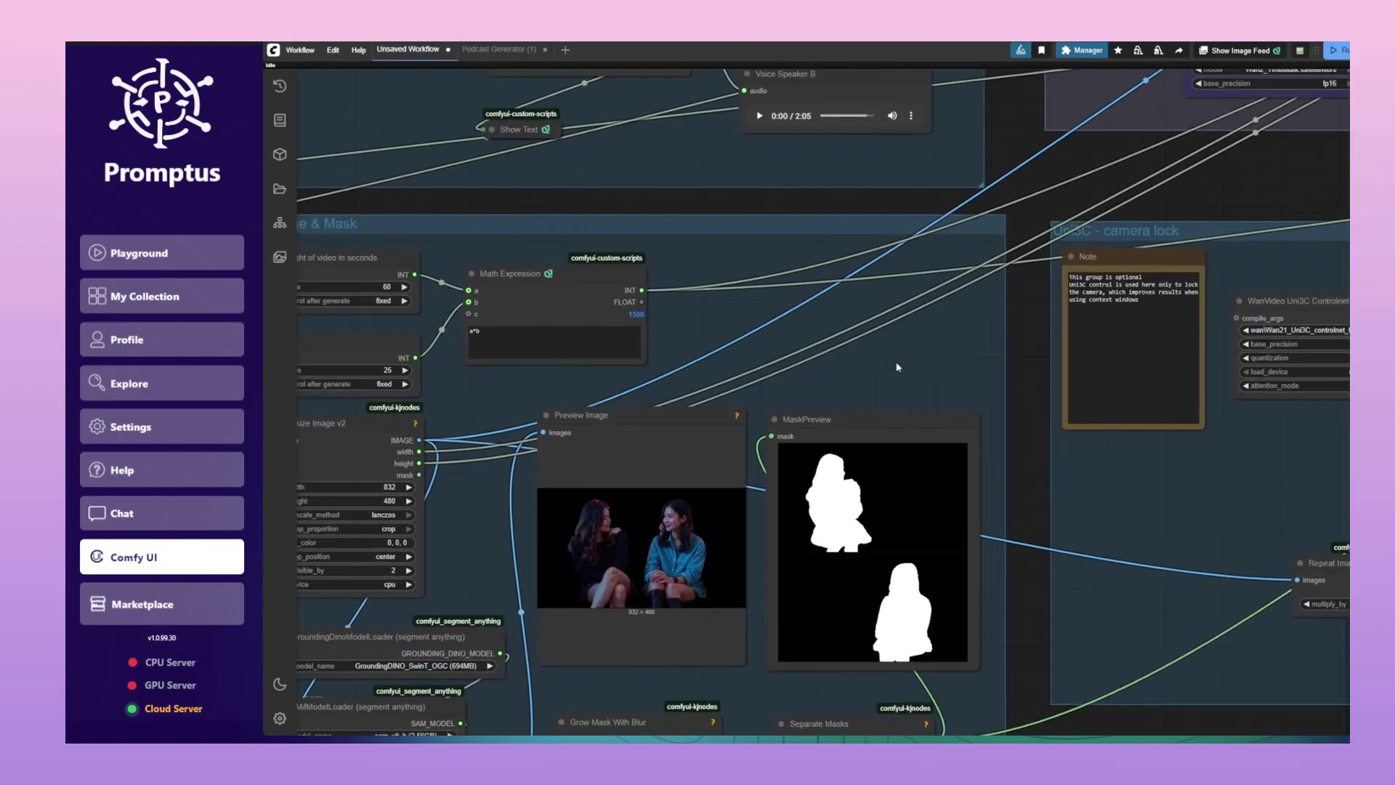
scroll(956, 258, down, 2)
scroll(1141, 338, up, 4)
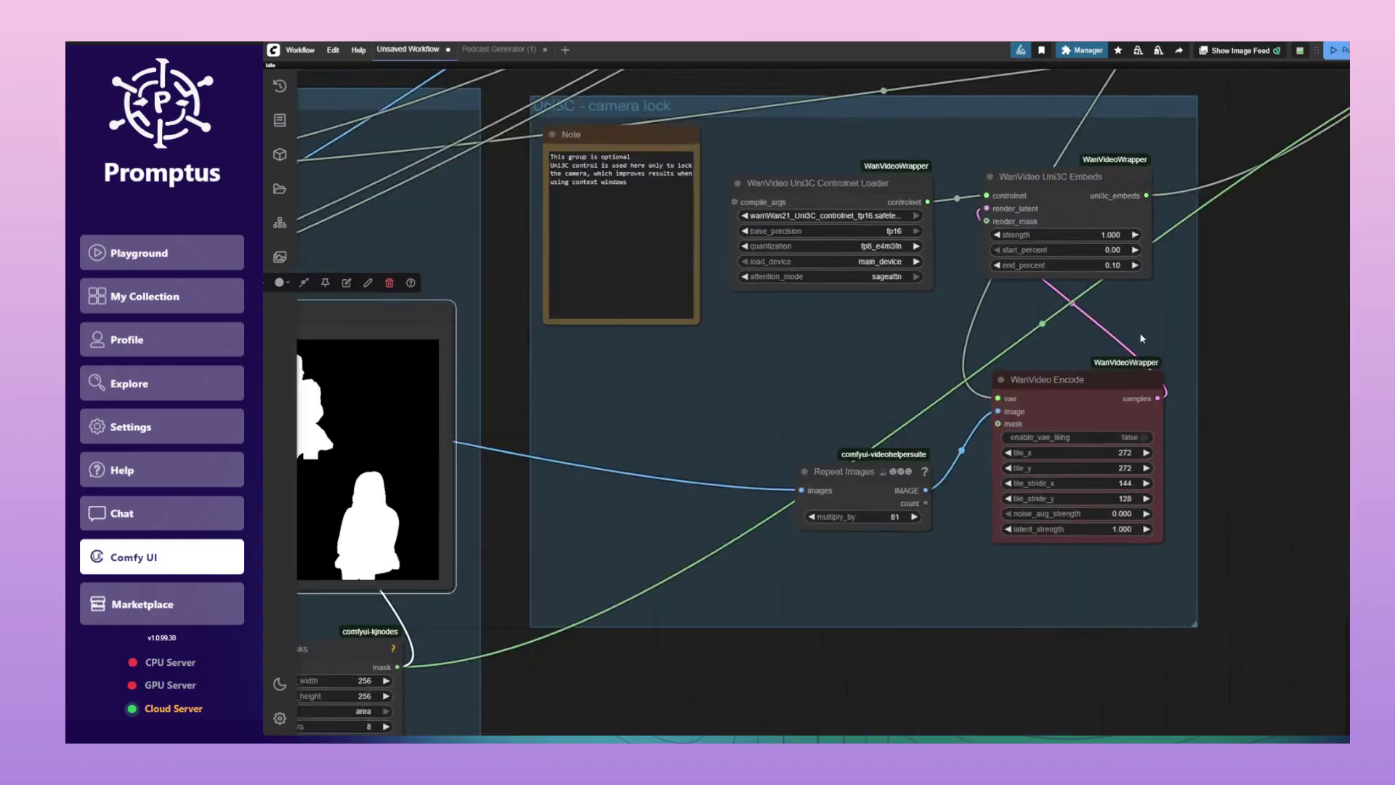
scroll(1141, 339, down, 2)
drag(1294, 294, 806, 657)
scroll(1238, 491, down, 1)
drag(1347, 639, 1154, 666)
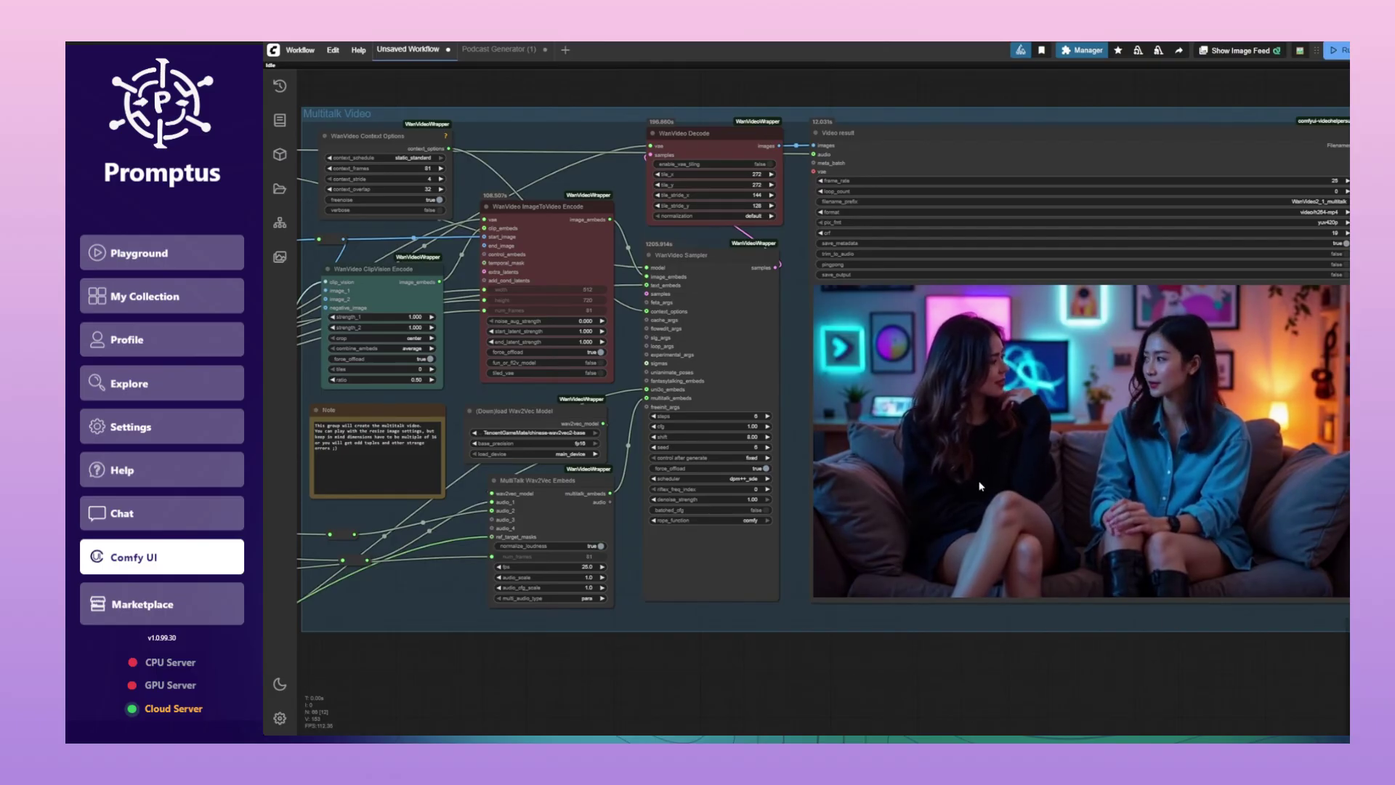
Watch the generated podcast of the two women on the grey-brown couch in the Video result node, including close up
scroll(700, 433, up, 1)
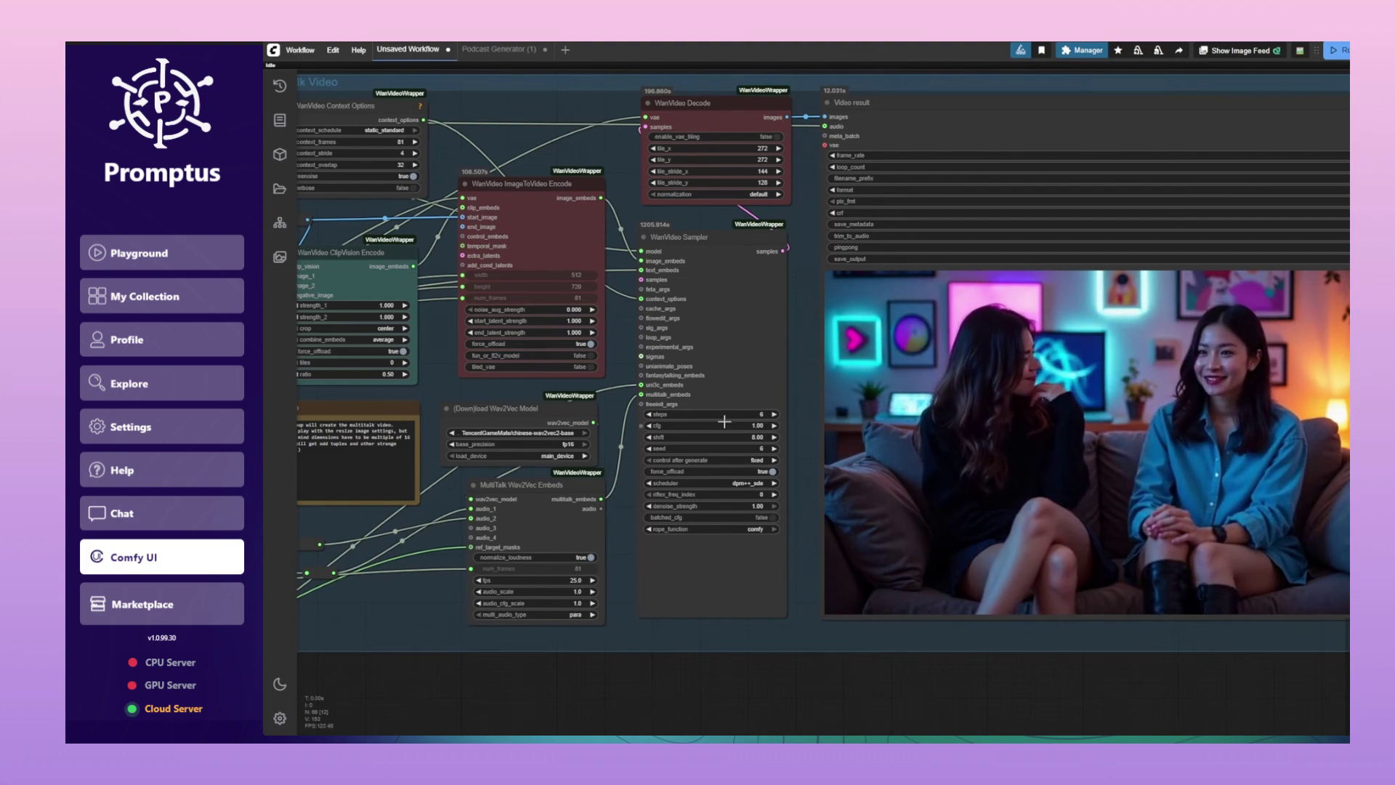
scroll(719, 420, up, 2)
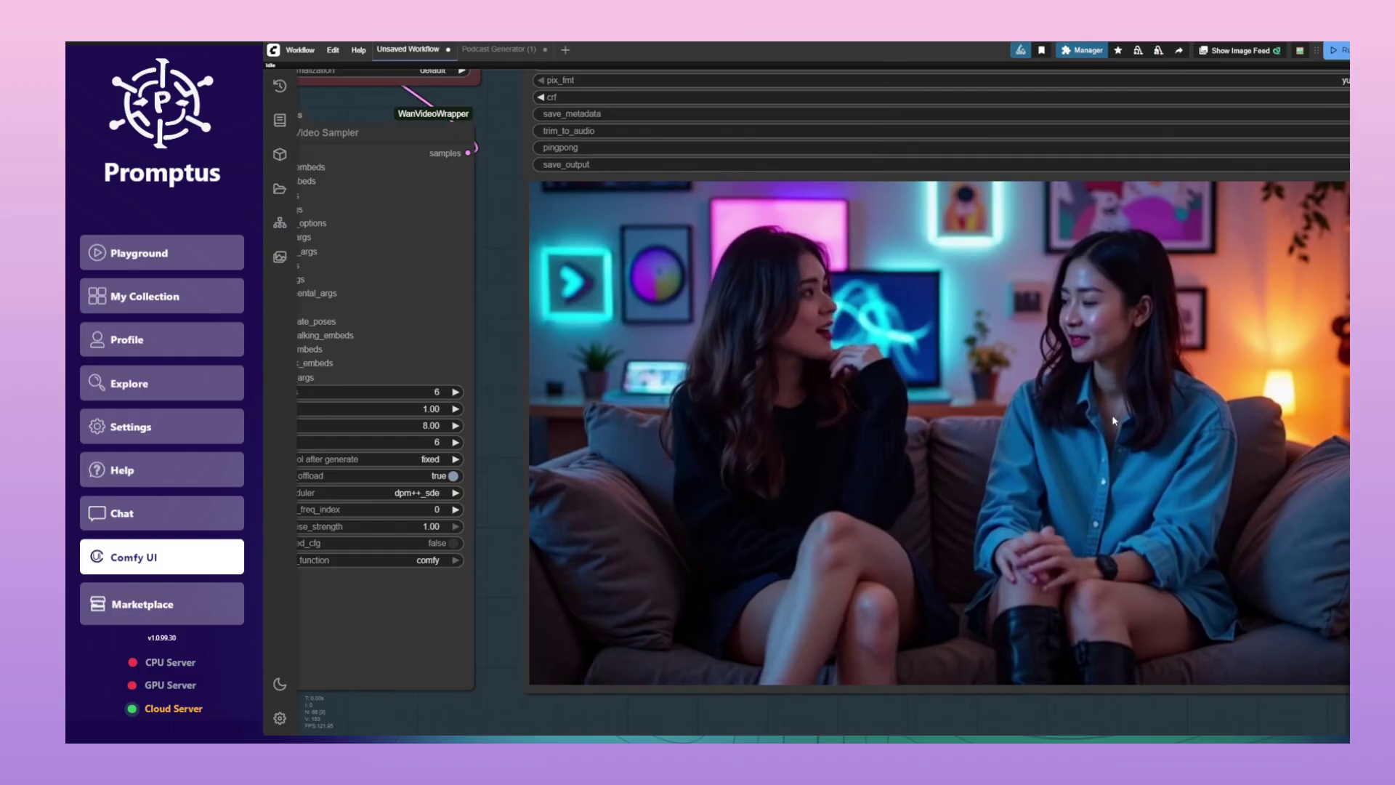
scroll(1096, 429, down, 2)
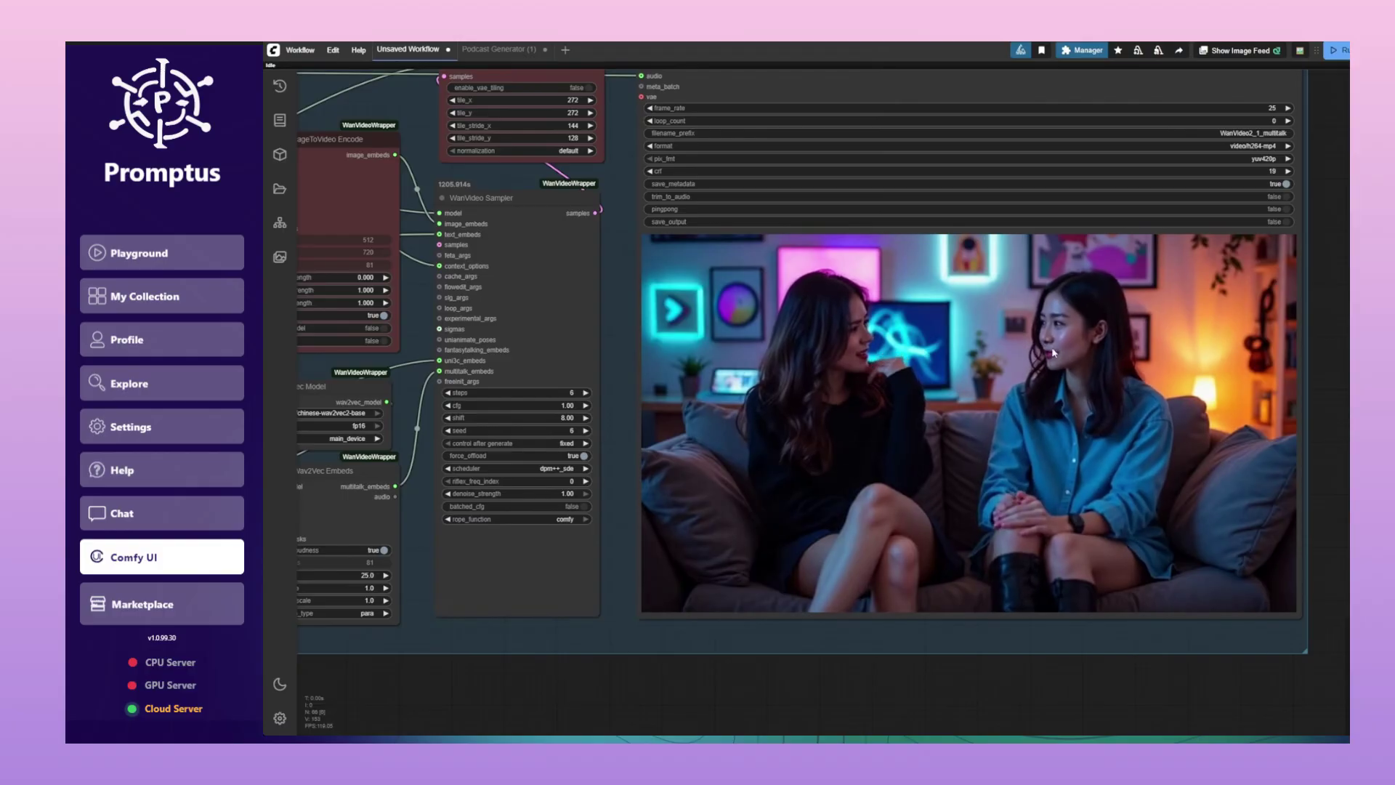
scroll(1046, 377, up, 3)
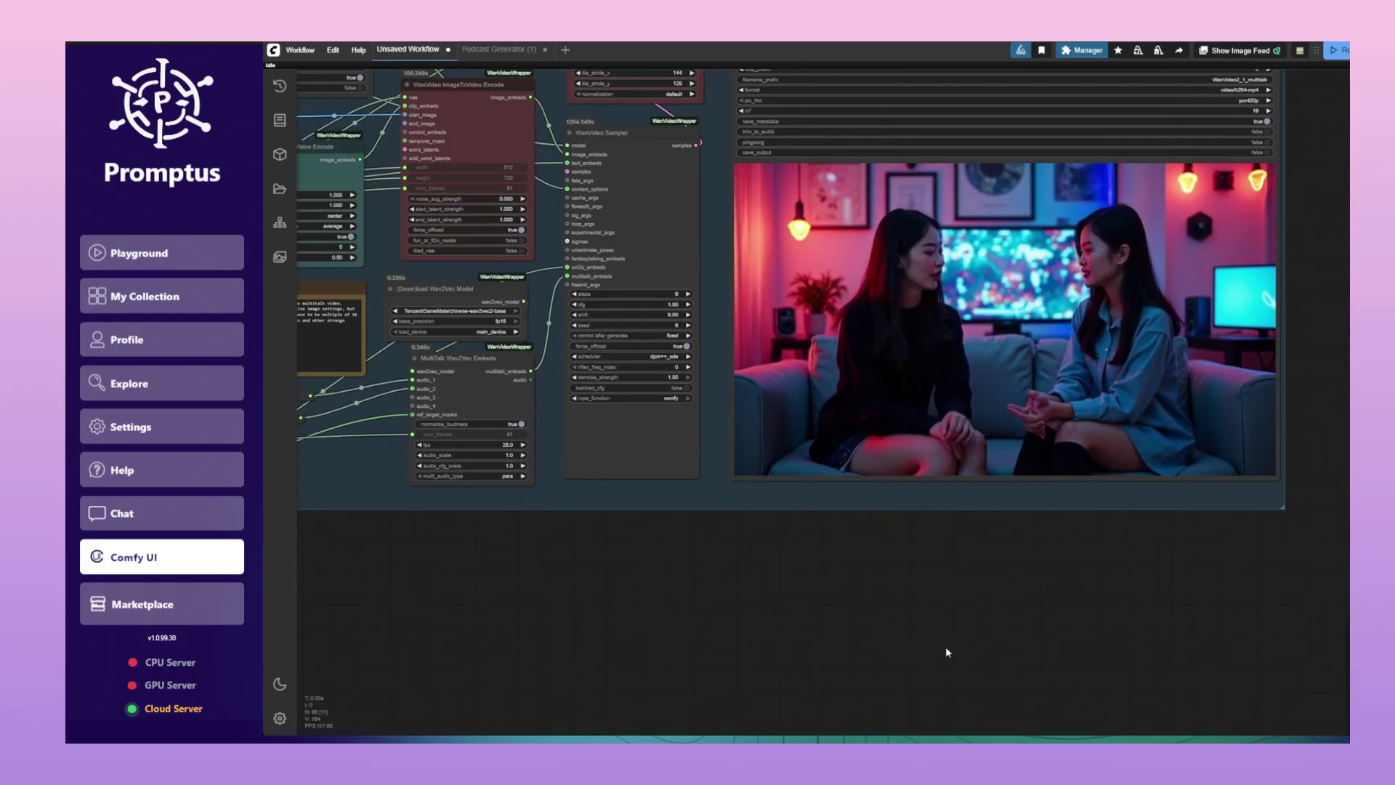
Watch the second generated podcast, set in the red-lit room, in the Video result node and inspect it close up
drag(739, 695, 691, 697)
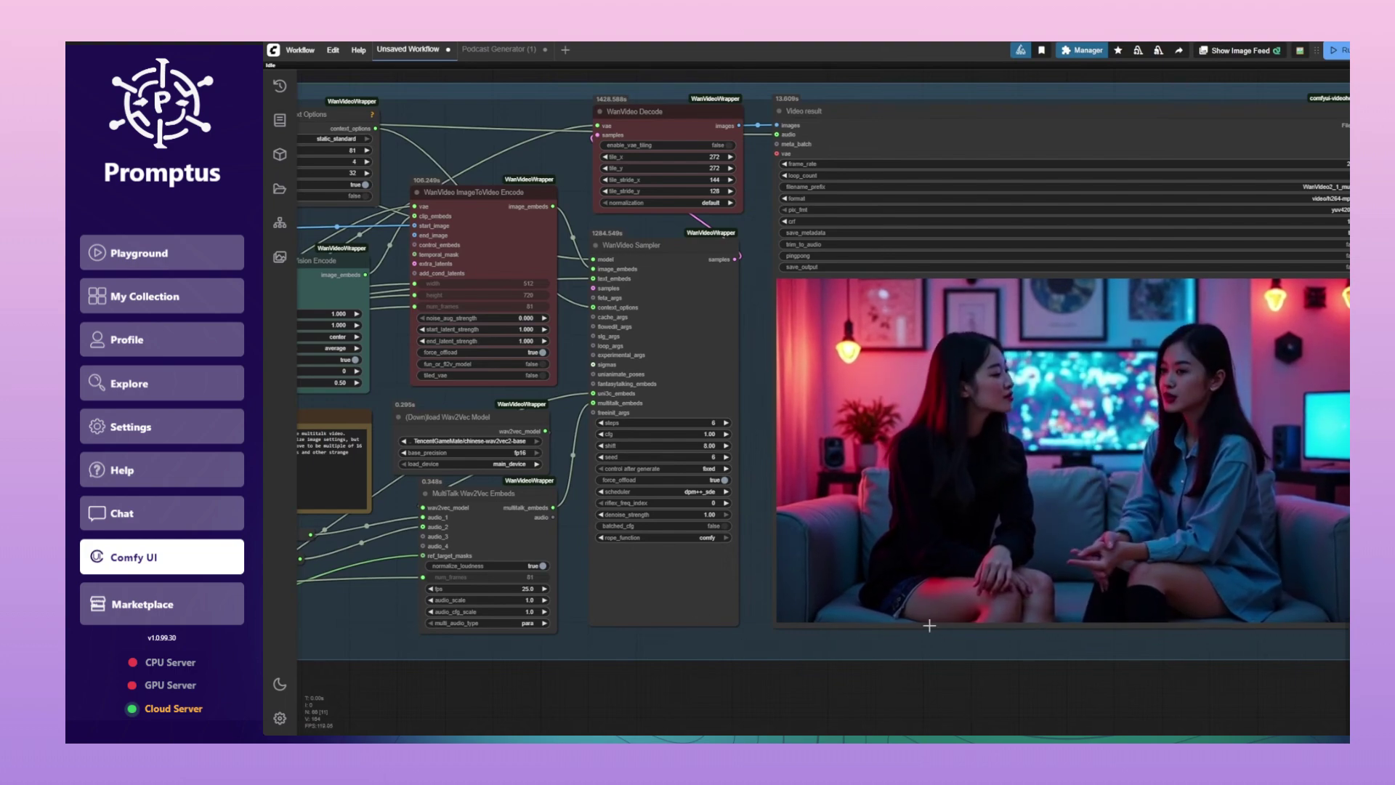
scroll(1166, 407, up, 1)
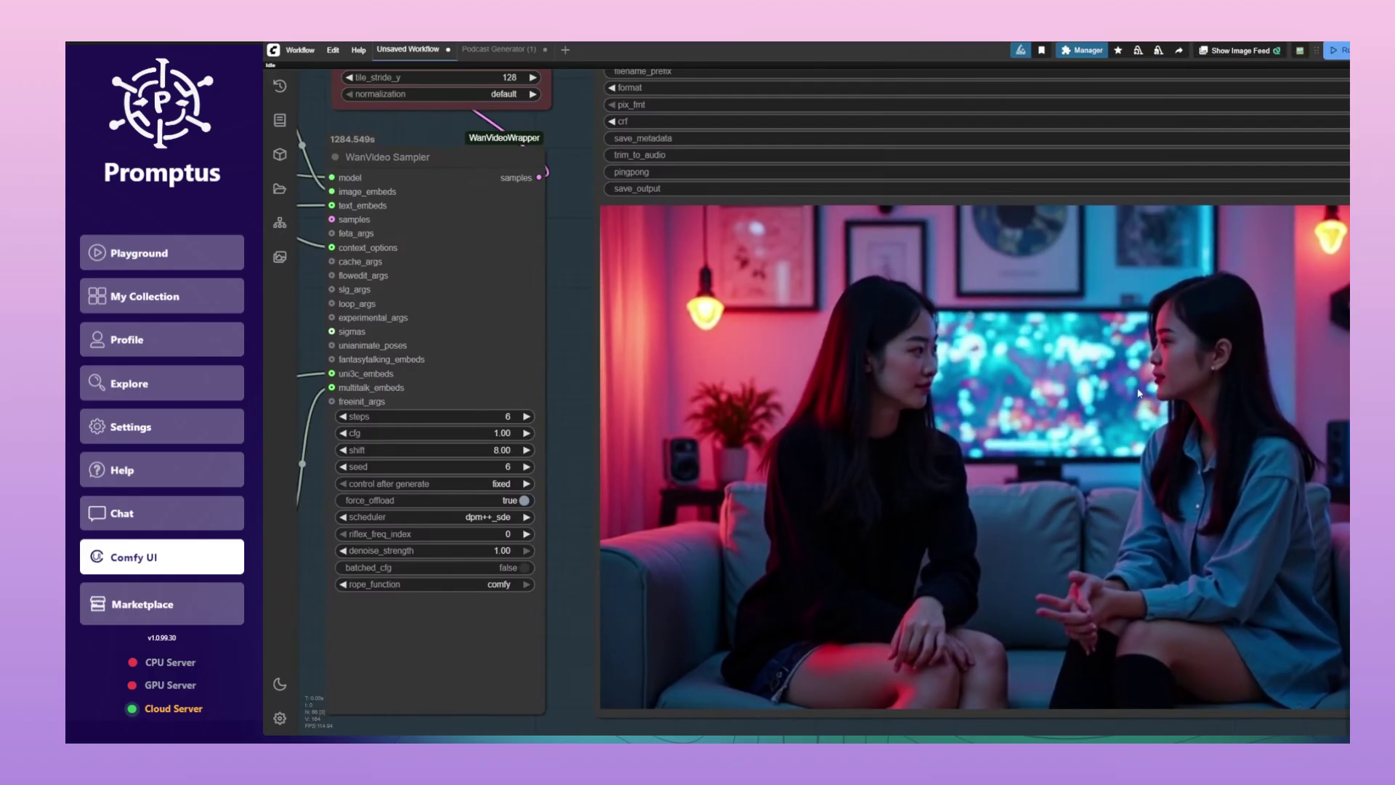
scroll(1111, 443, down, 3)
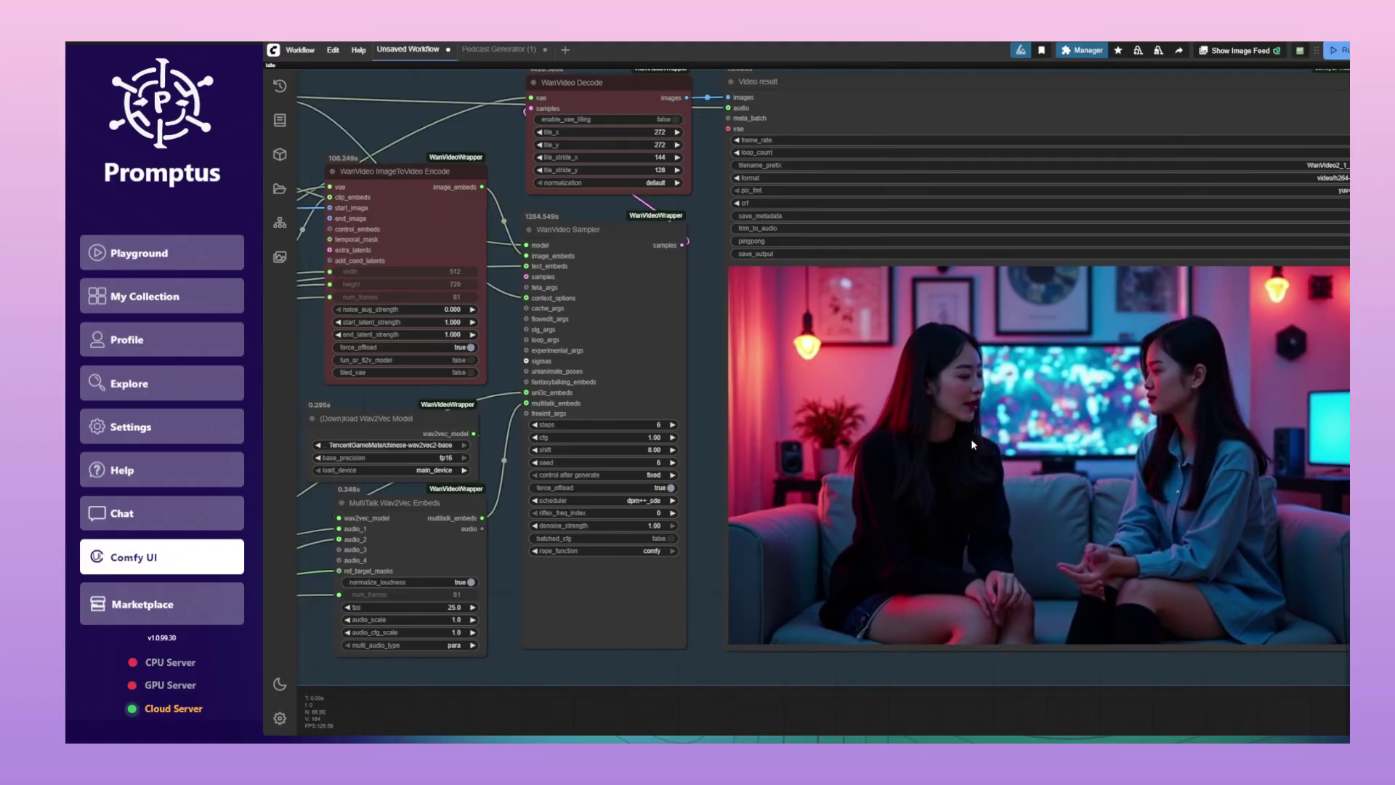
scroll(971, 438, up, 2)
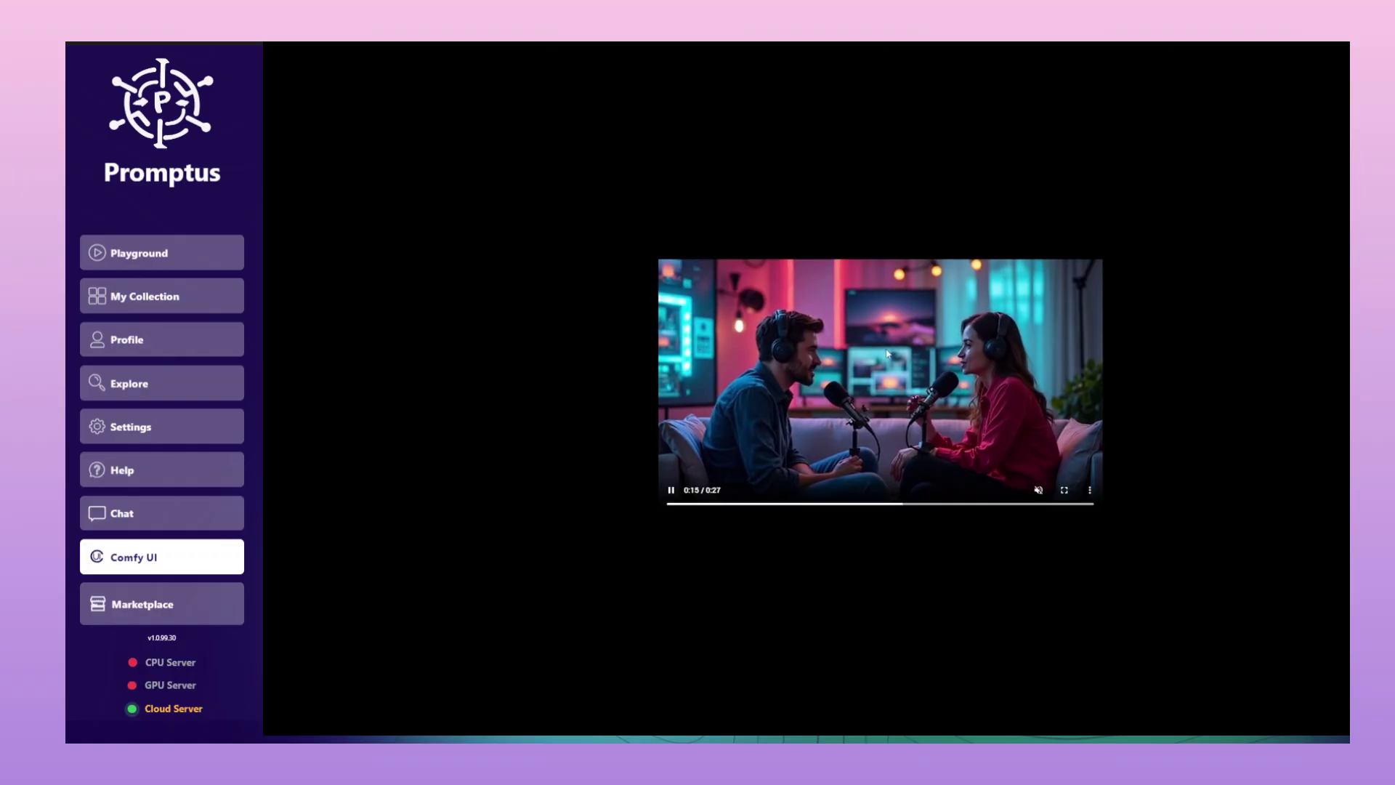
Pause the podcast clip of the man and woman wearing headphones, and review it from its start and several other points
click(670, 489)
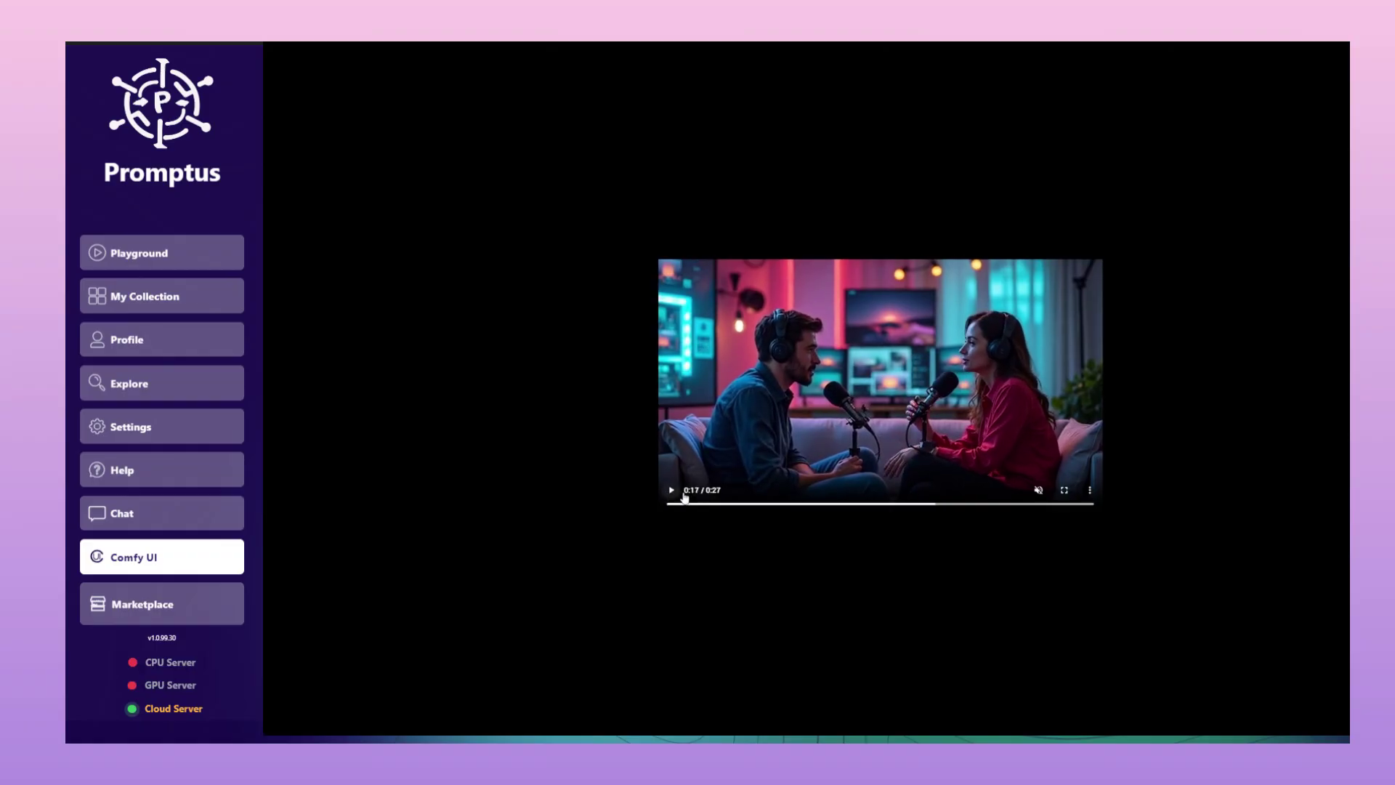
click(820, 505)
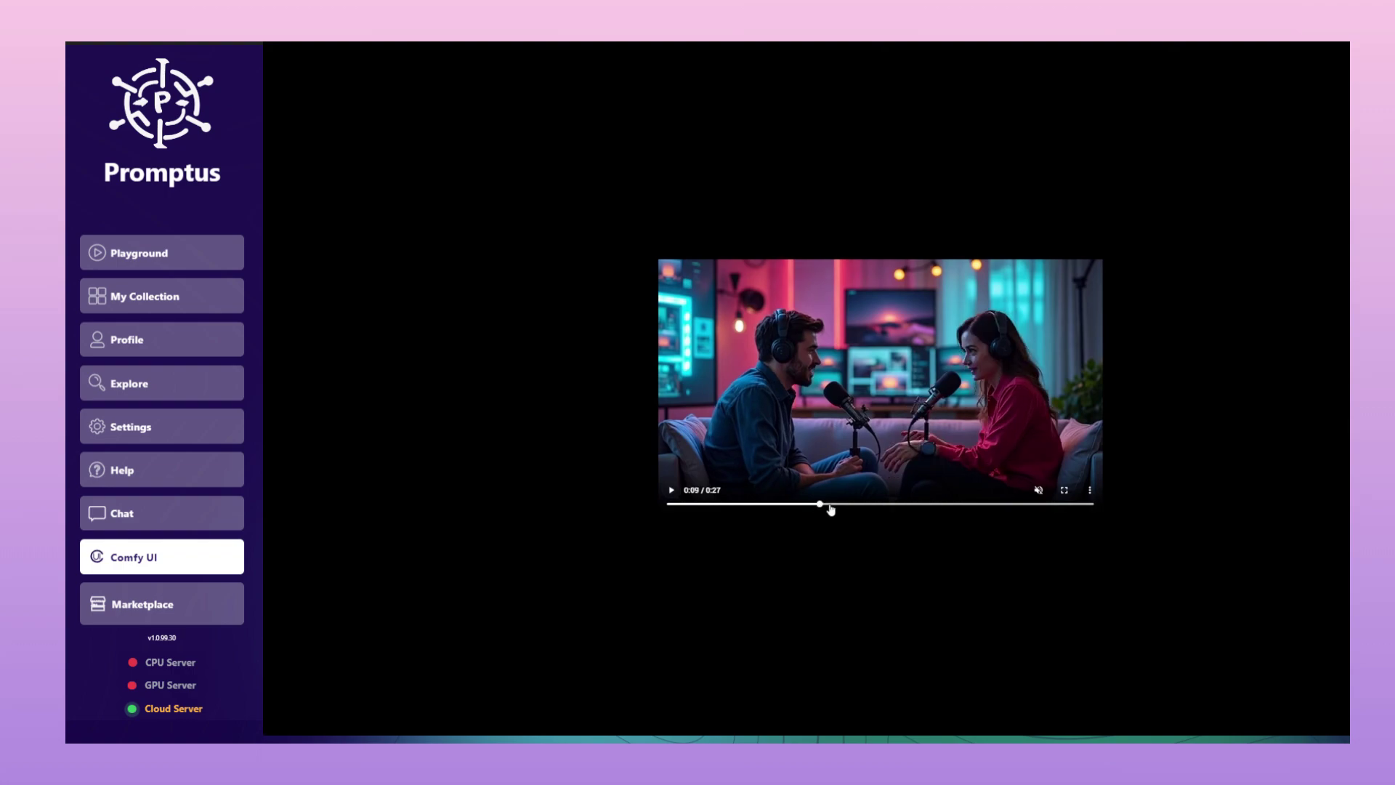
click(670, 505)
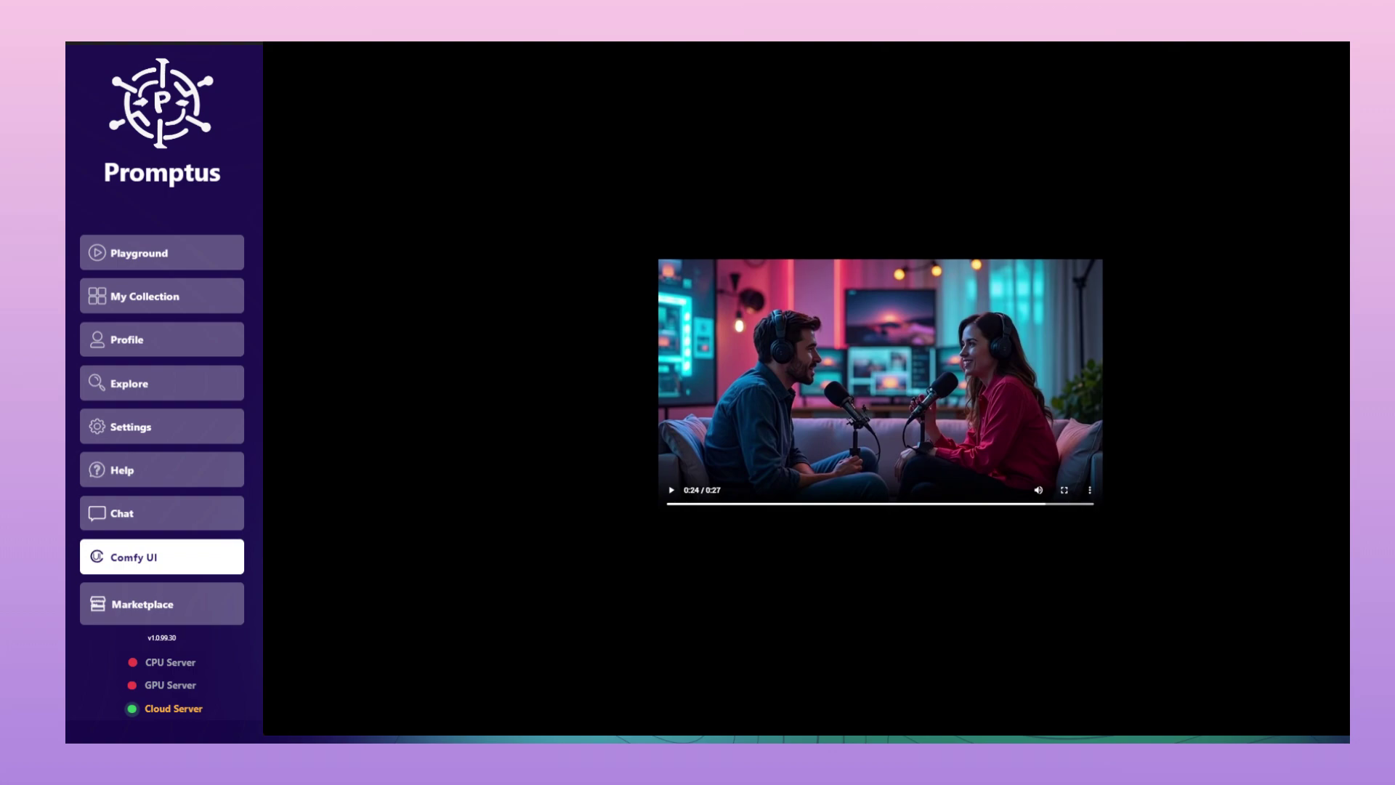
drag(1045, 503, 926, 504)
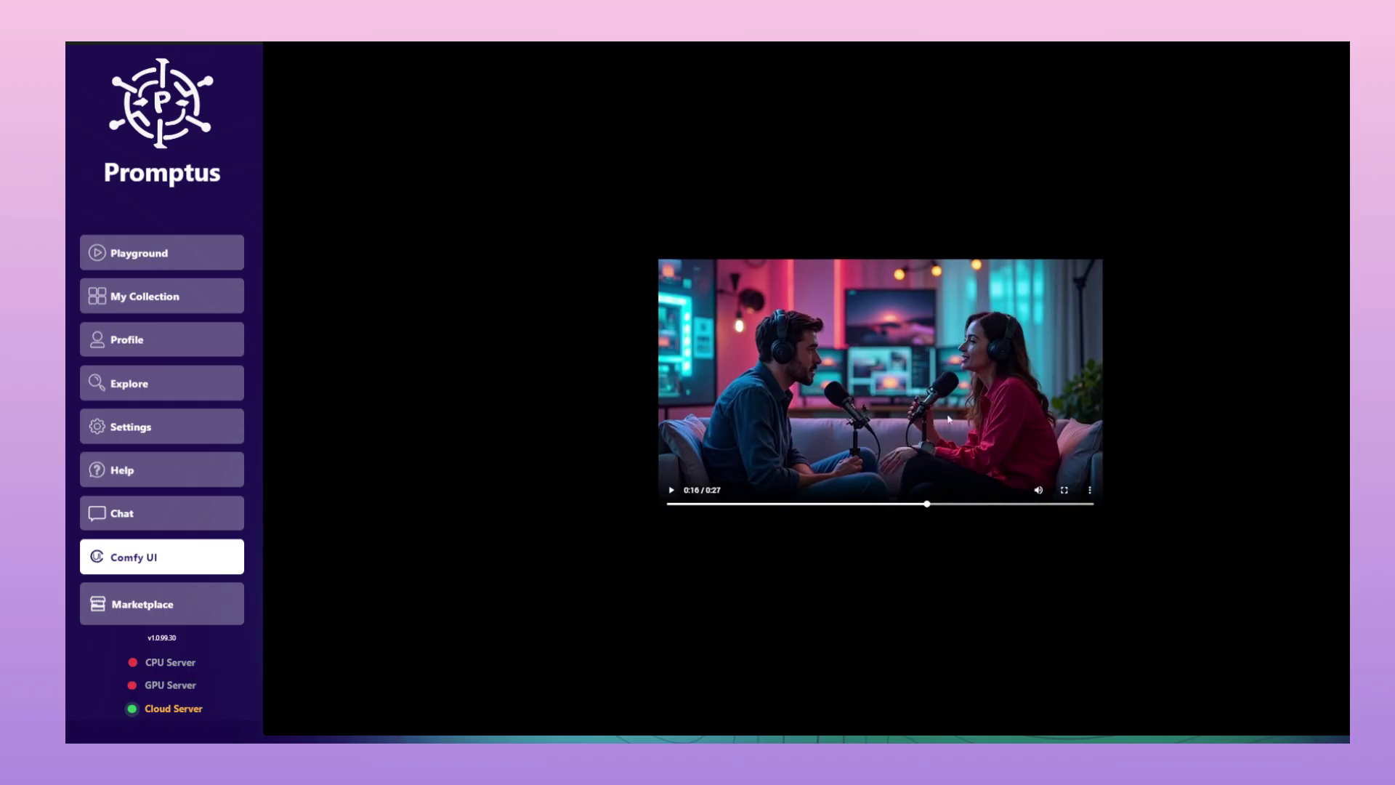
click(879, 504)
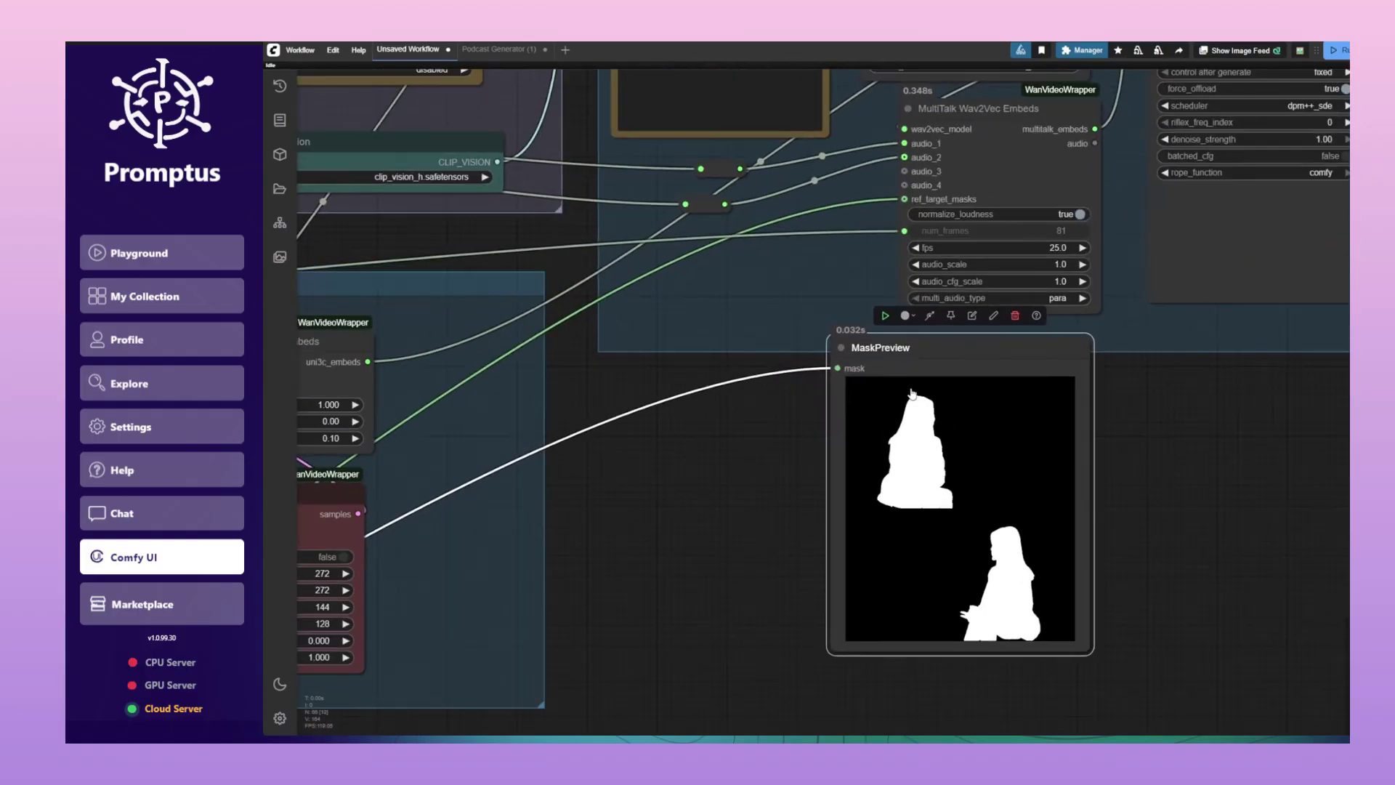
View the MaskPreview masks one by one and match them to the audio_1 and audio_2 inputs of MultiTalk Wav2Vec Embeds
click(928, 516)
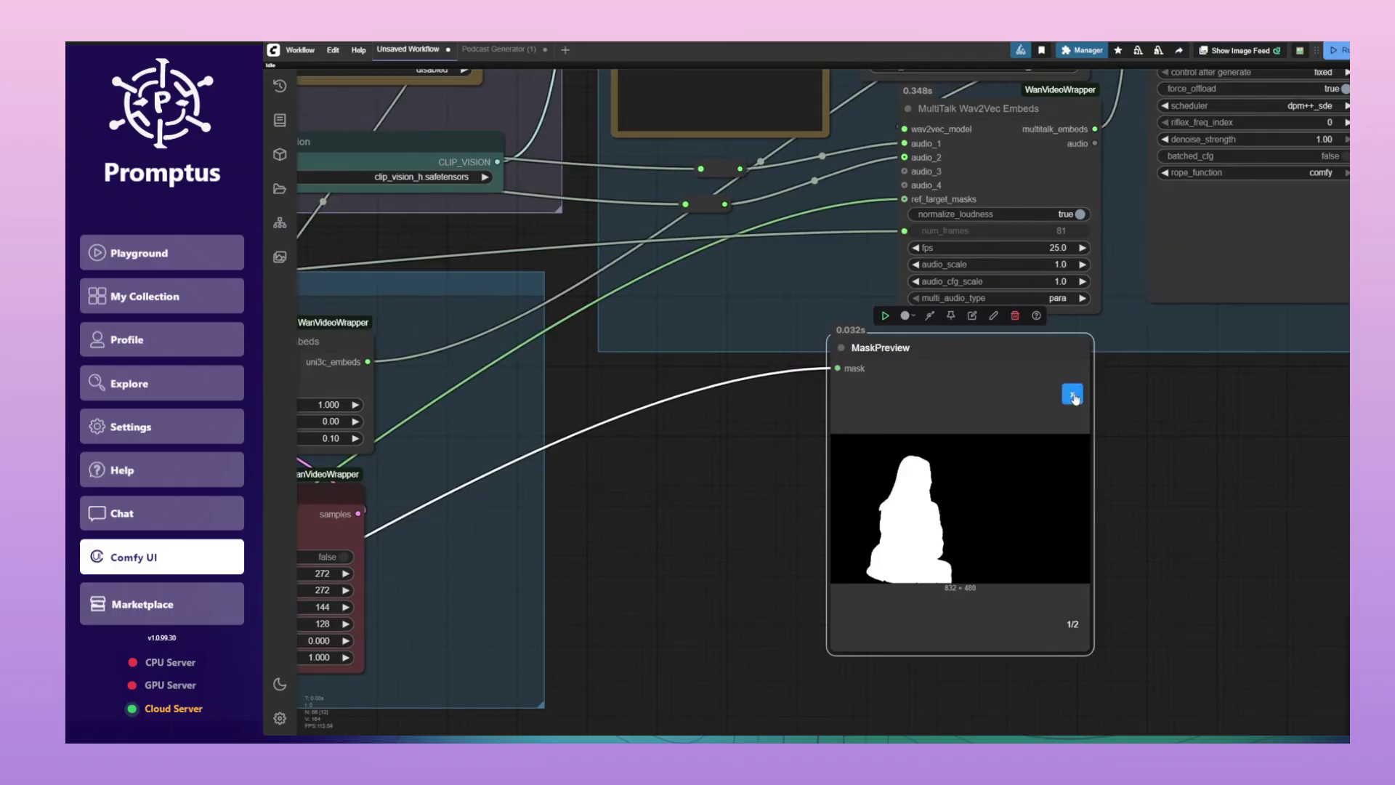
drag(901, 145, 894, 157)
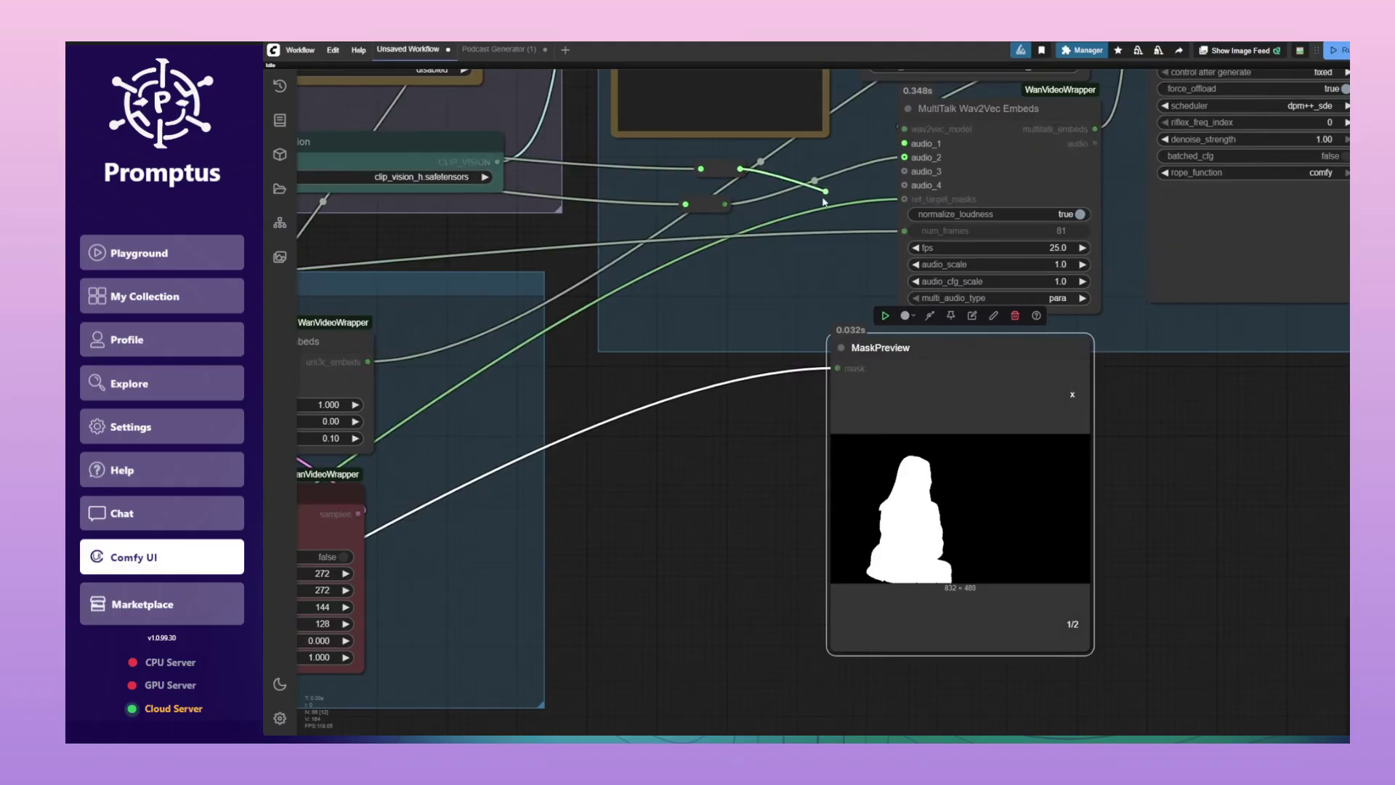
drag(823, 197, 890, 156)
mouse_move(902, 157)
mouse_down()
mouse_move(793, 218)
mouse_move(732, 377)
mouse_move(930, 446)
mouse_move(922, 508)
mouse_move(994, 520)
mouse_move(953, 573)
mouse_move(905, 156)
mouse_up()
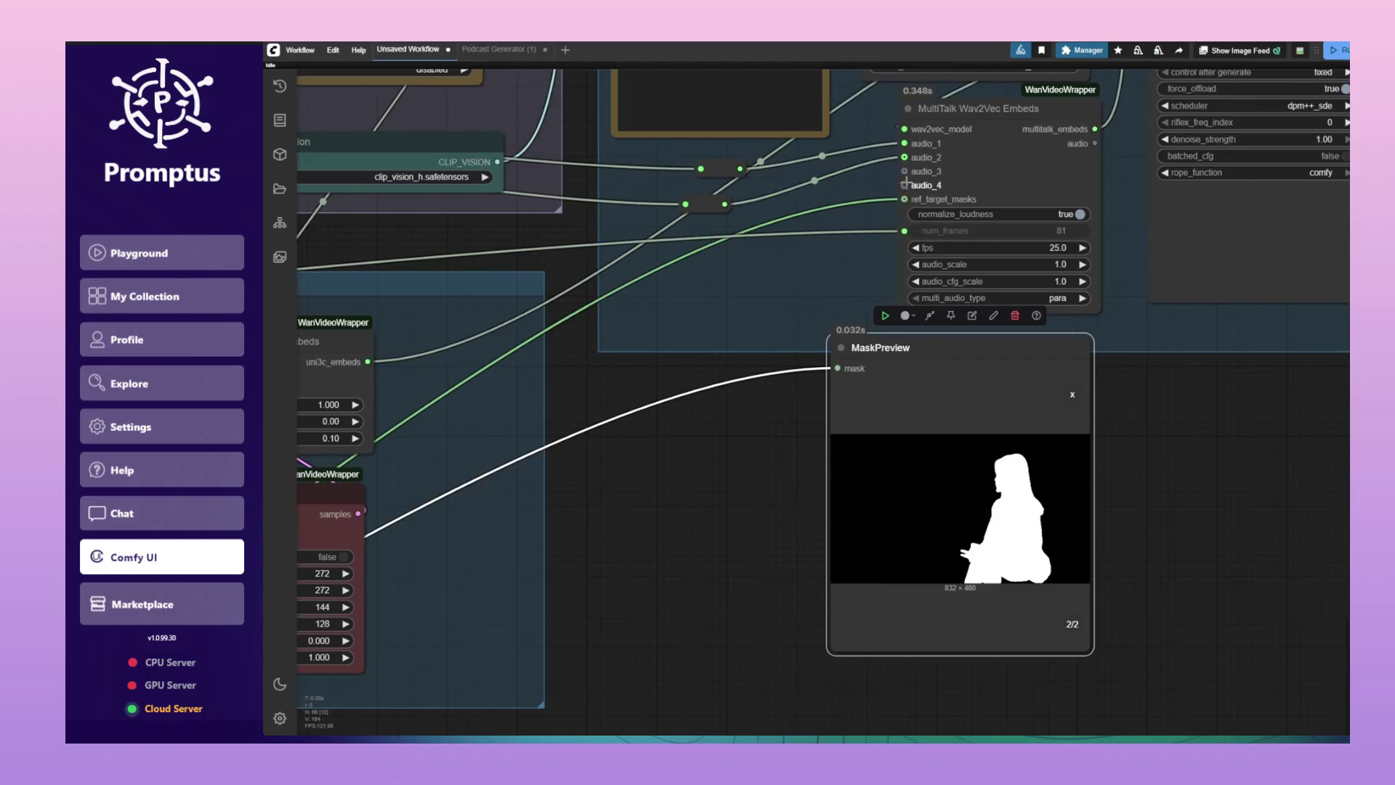
Compare both masks in MaskPreview with the ref_target_masks input of MultiTalk Wav2Vec Embeds and trace the link feeding it
scroll(908, 211, up, 5)
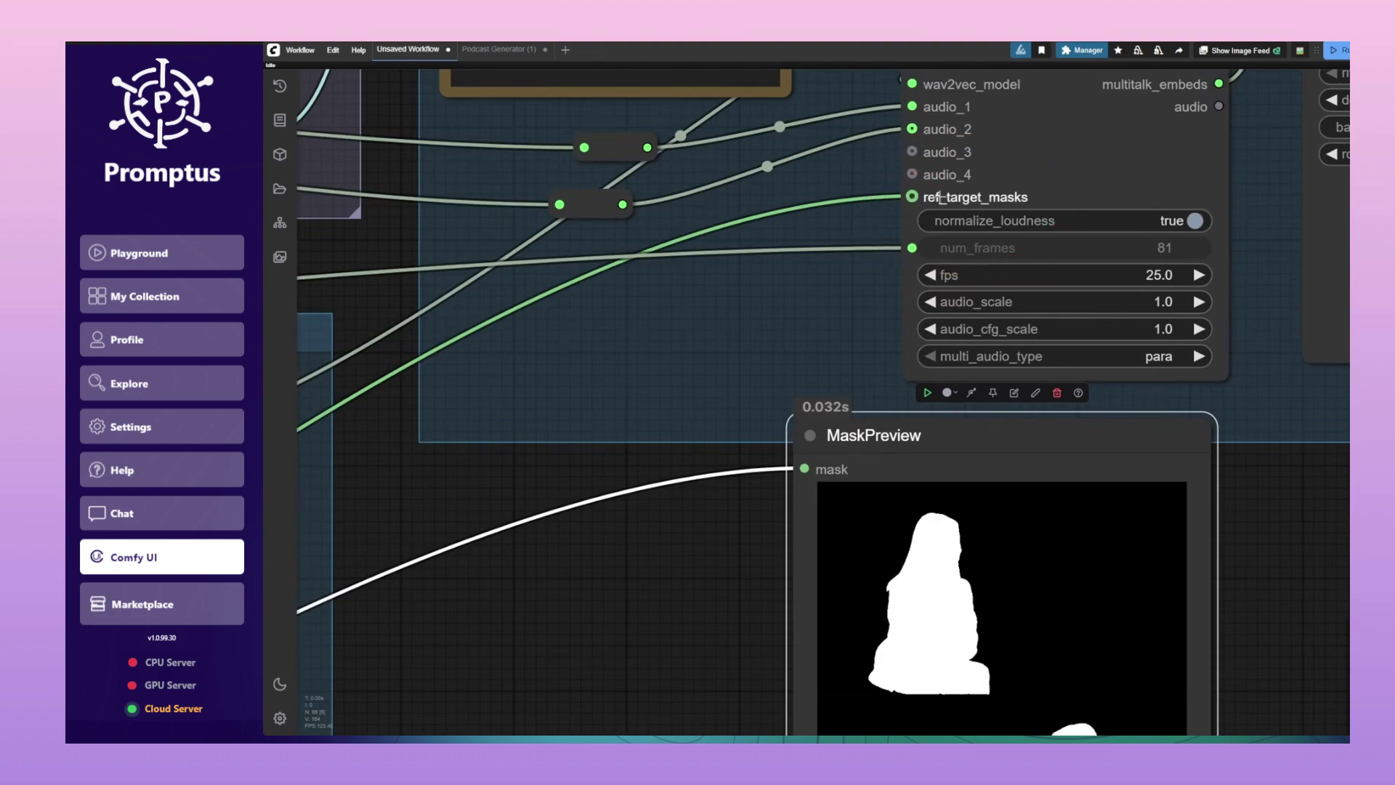
scroll(934, 514, down, 3)
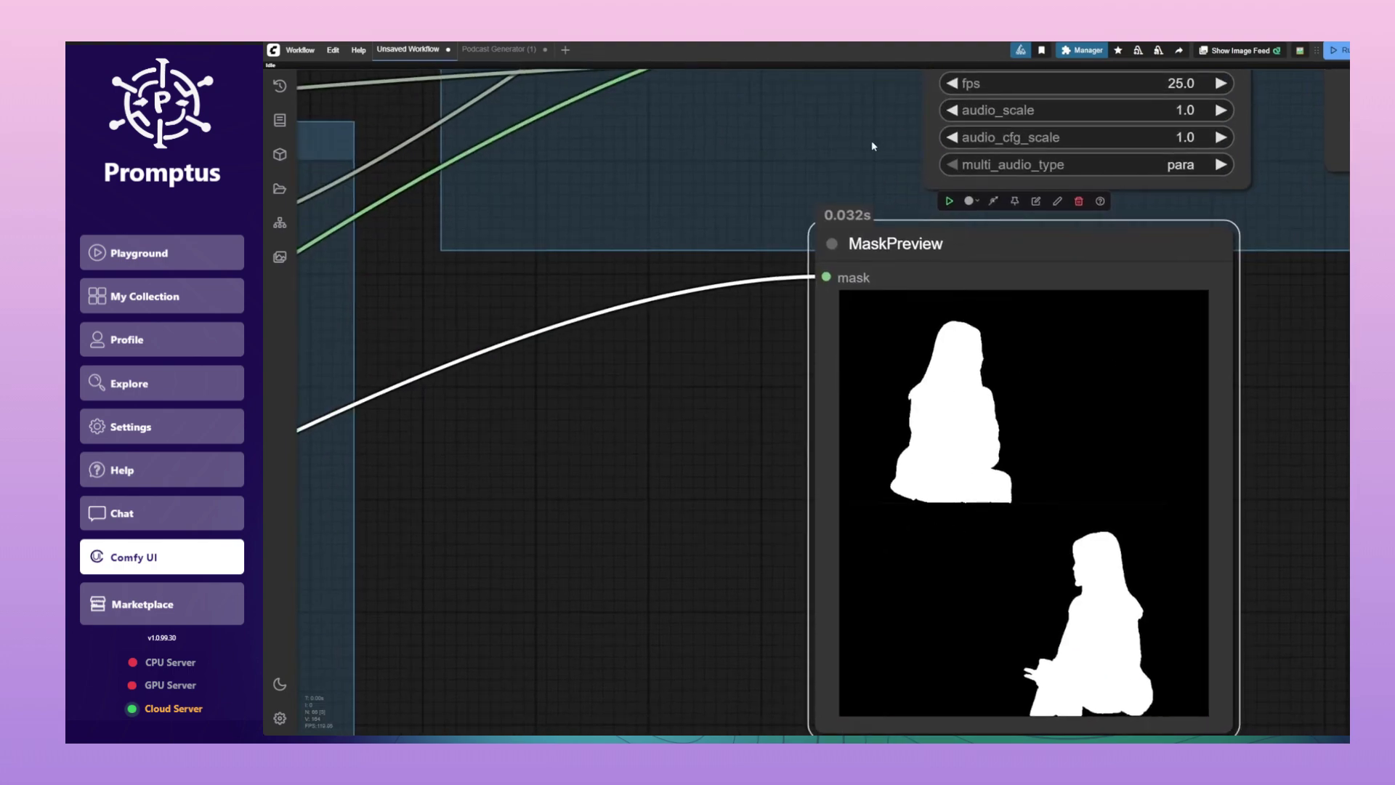
drag(873, 145, 811, 354)
drag(874, 265, 854, 268)
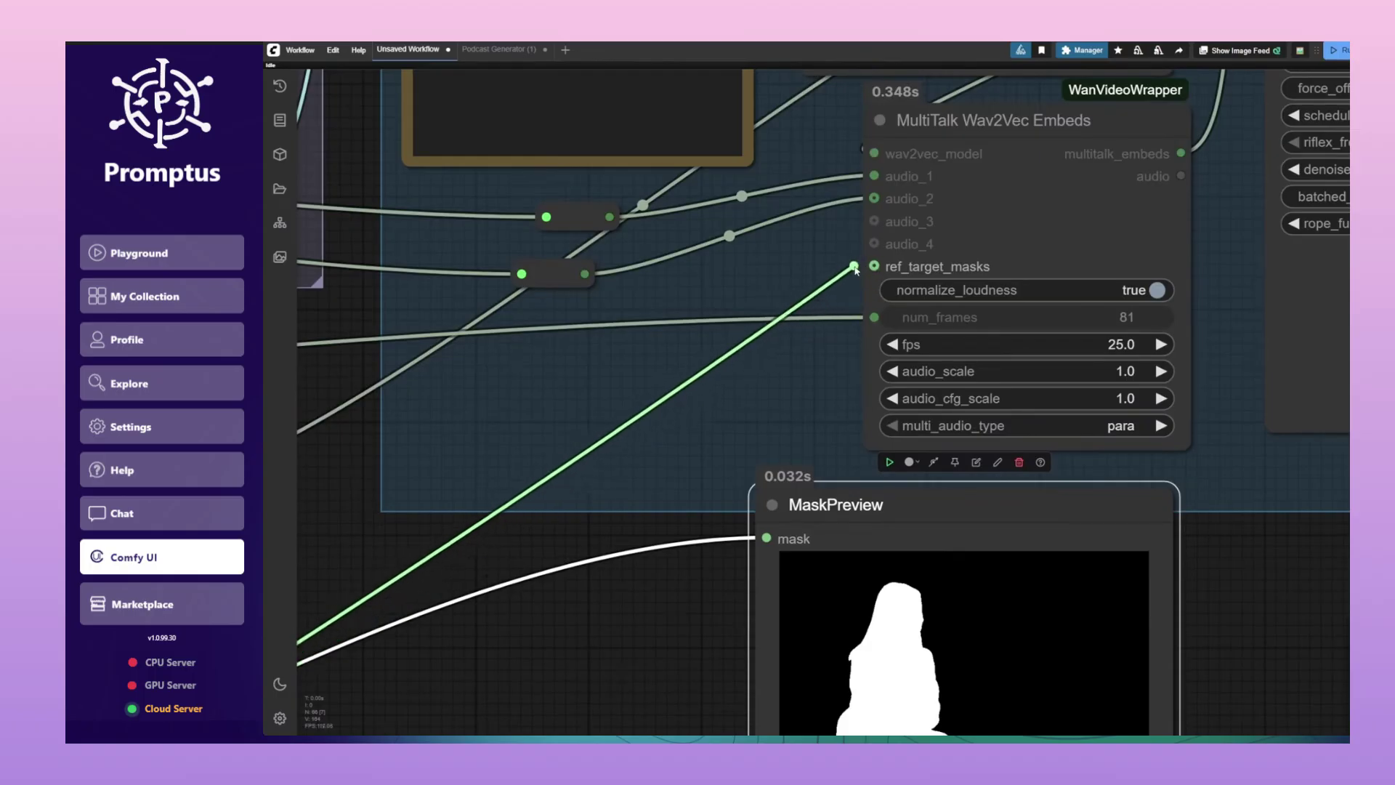